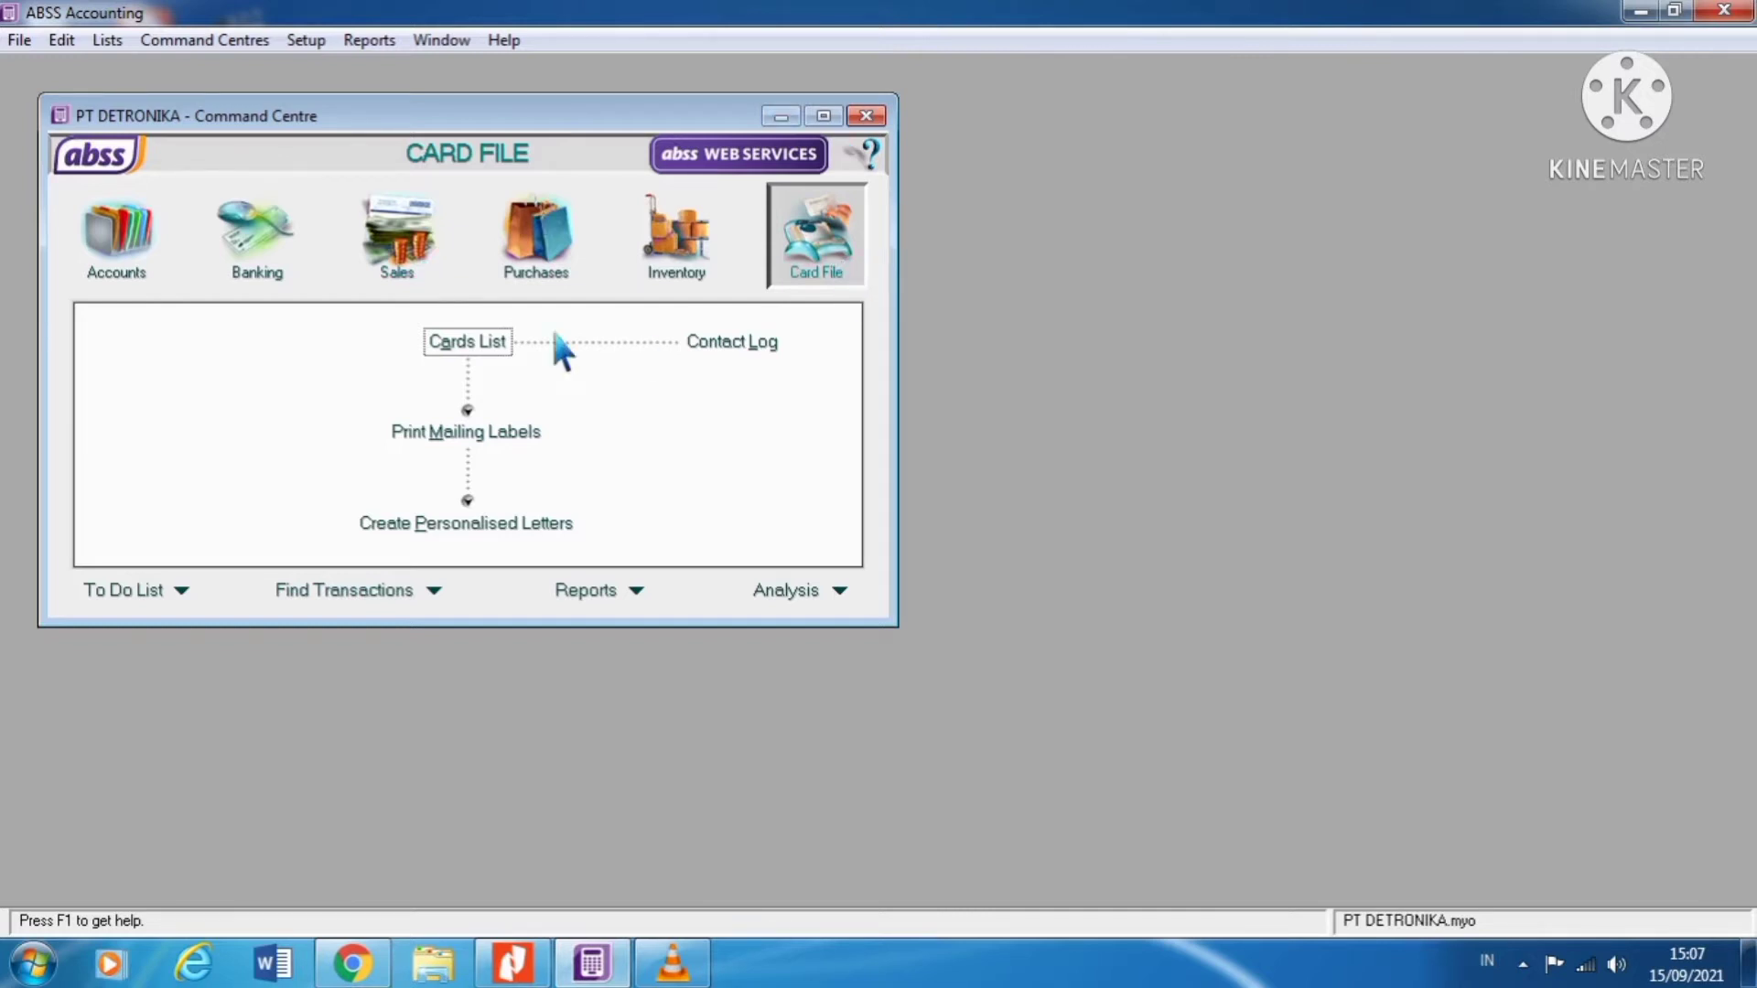
Step: Open the Cards List, filter to Customer cards, and start a new customer card
{"action": "left_click", "coordinate": [503, 357]}
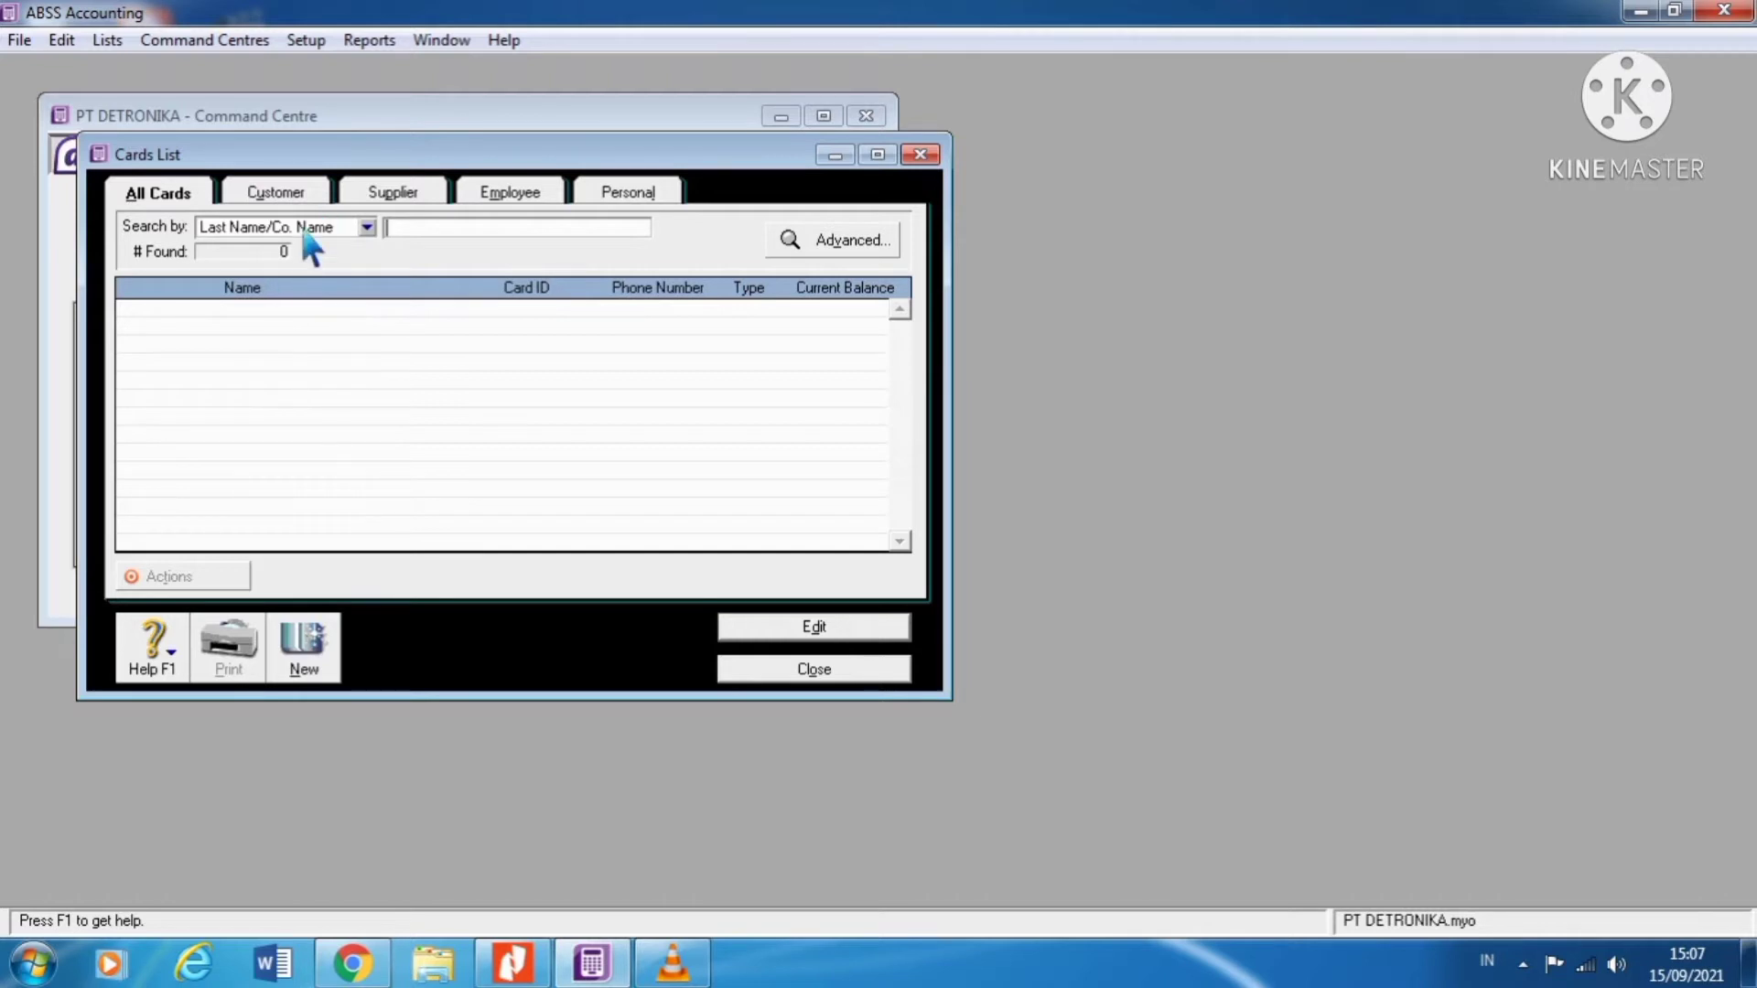
{"action": "left_click", "coordinate": [305, 195]}
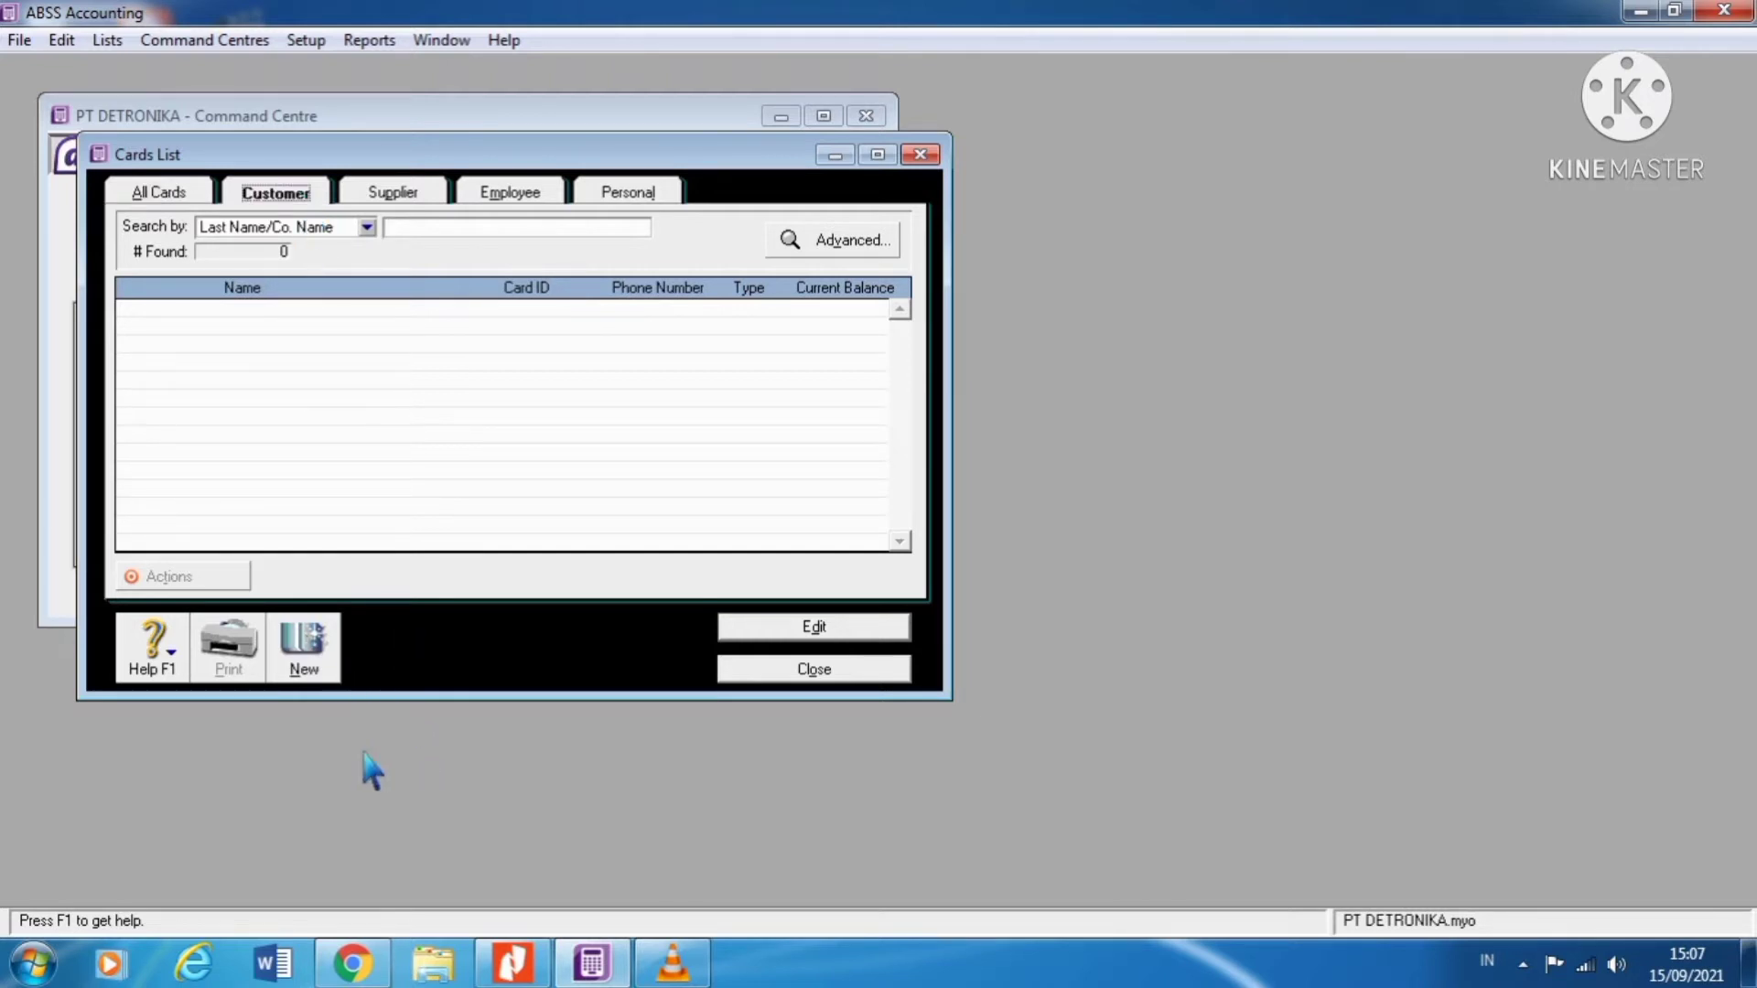
{"action": "left_click", "coordinate": [333, 673]}
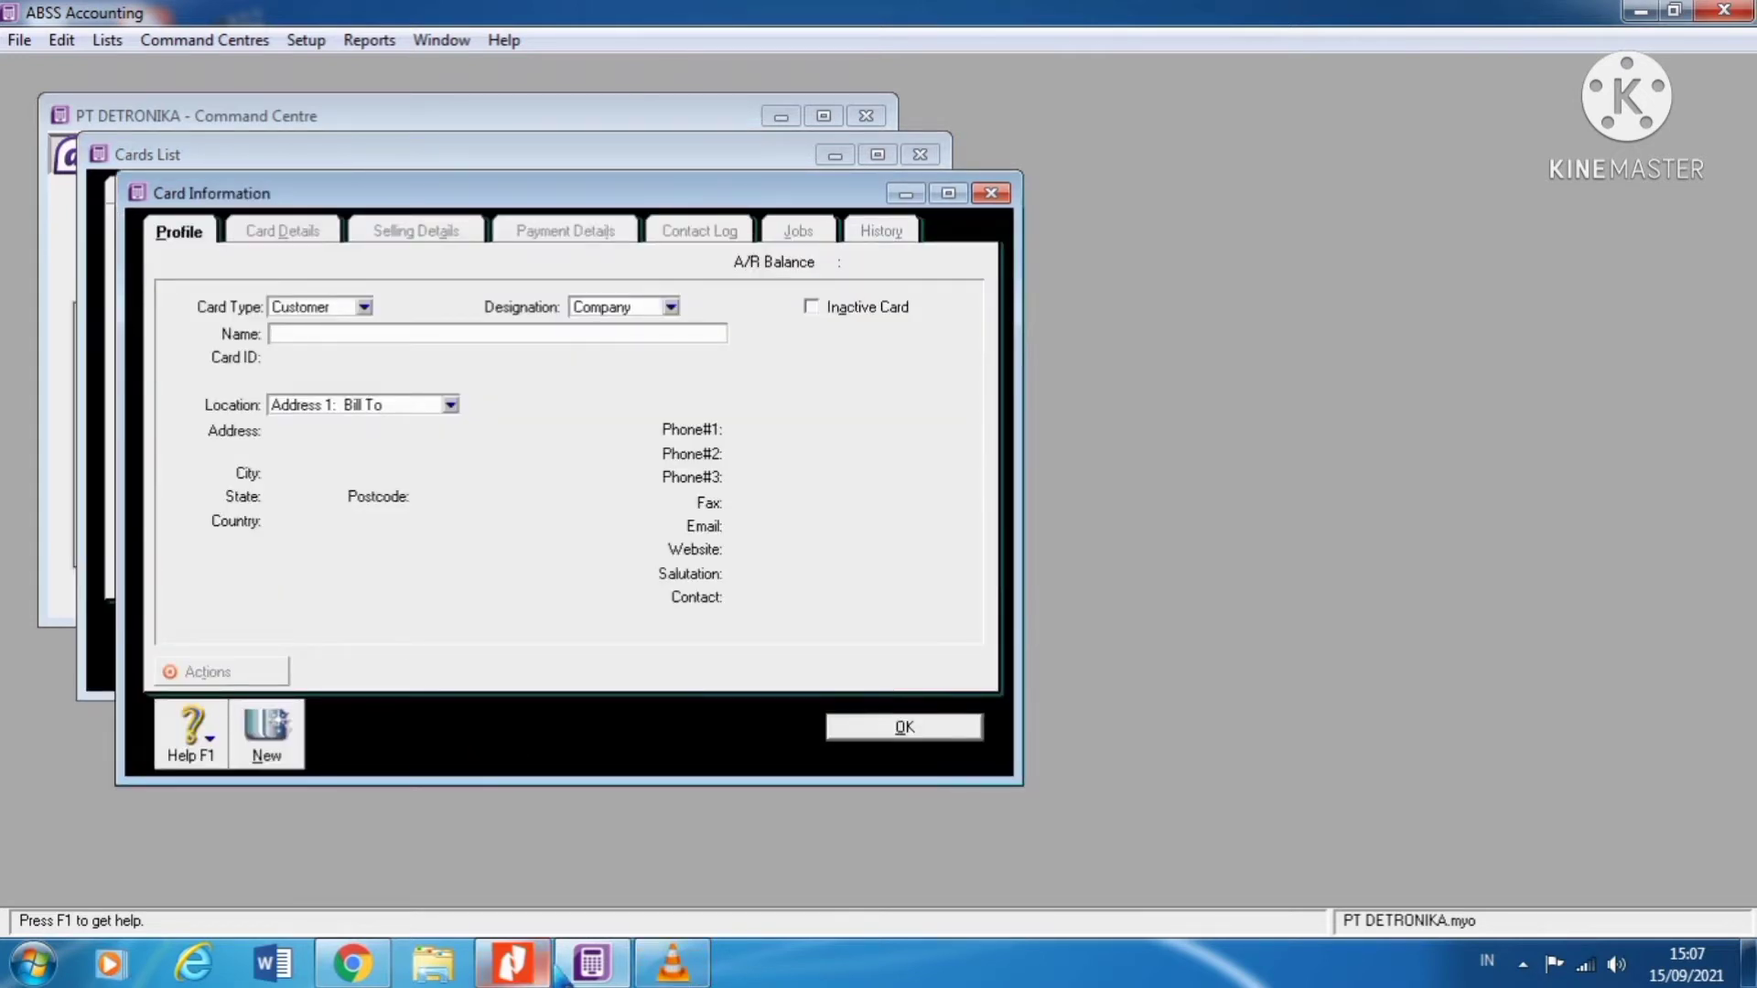
{"action": "left_click", "coordinate": [513, 963]}
{"action": "scroll", "coordinate": [806, 683], "scroll_direction": "up", "scroll_amount": 10}
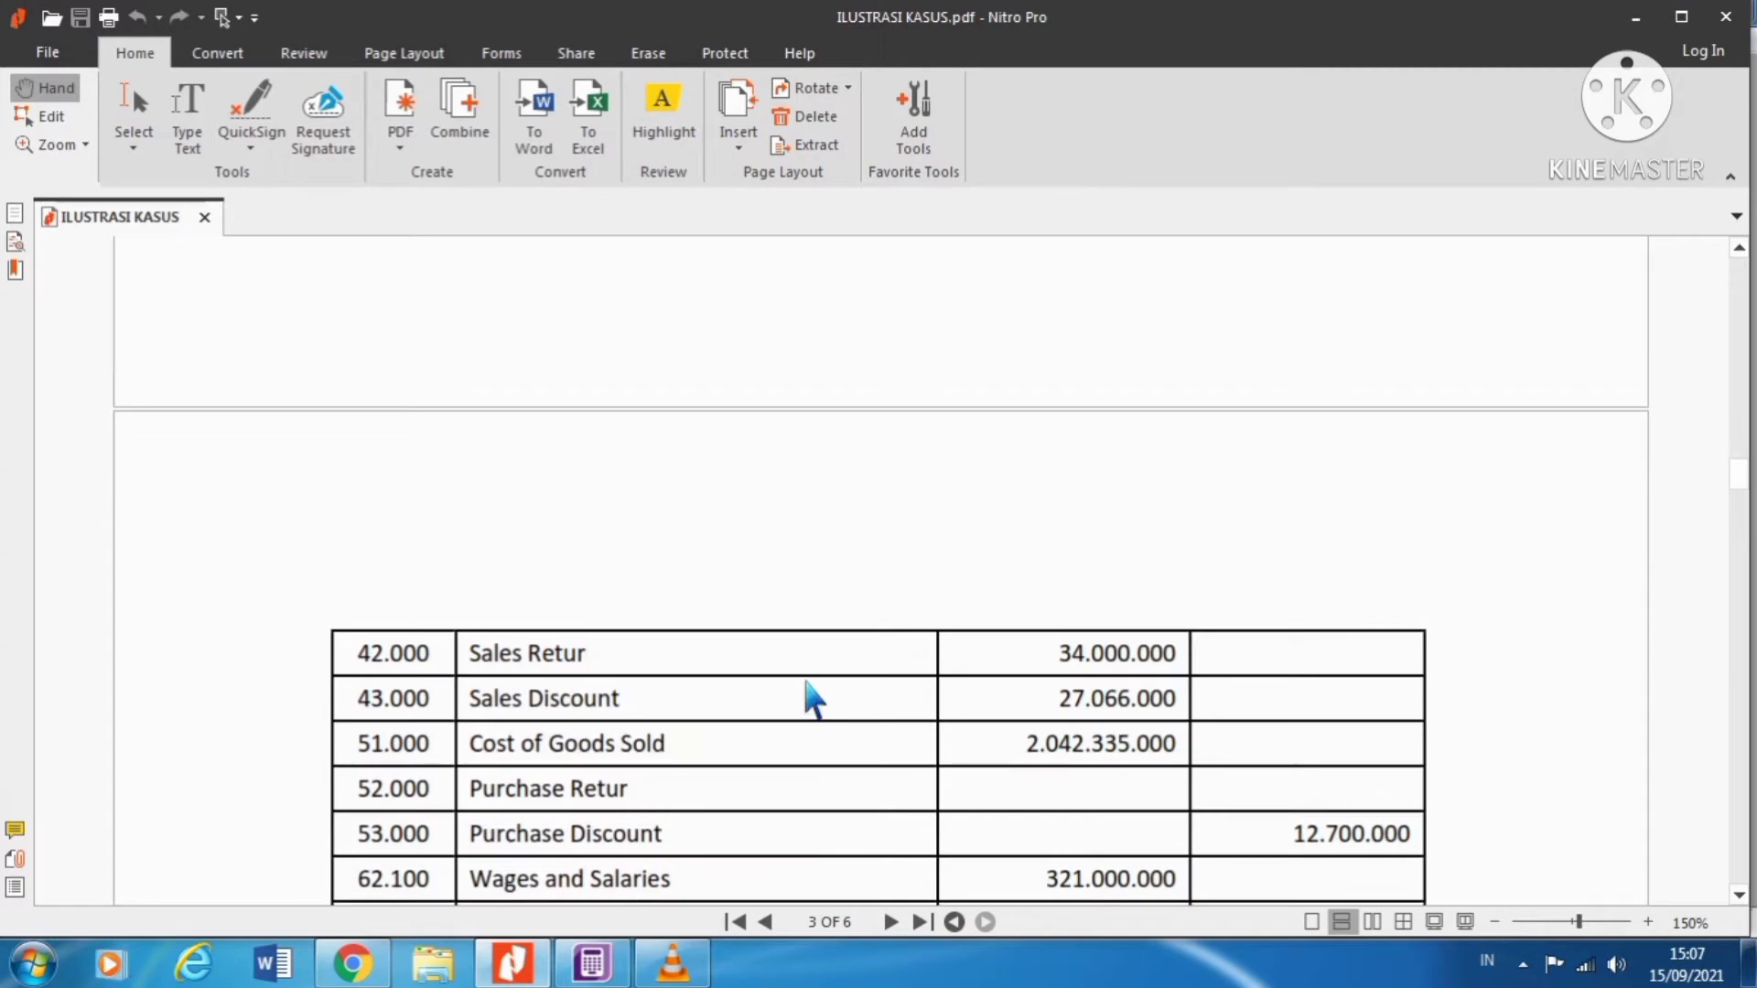
{"action": "scroll", "coordinate": [806, 686], "scroll_direction": "up", "scroll_amount": 10}
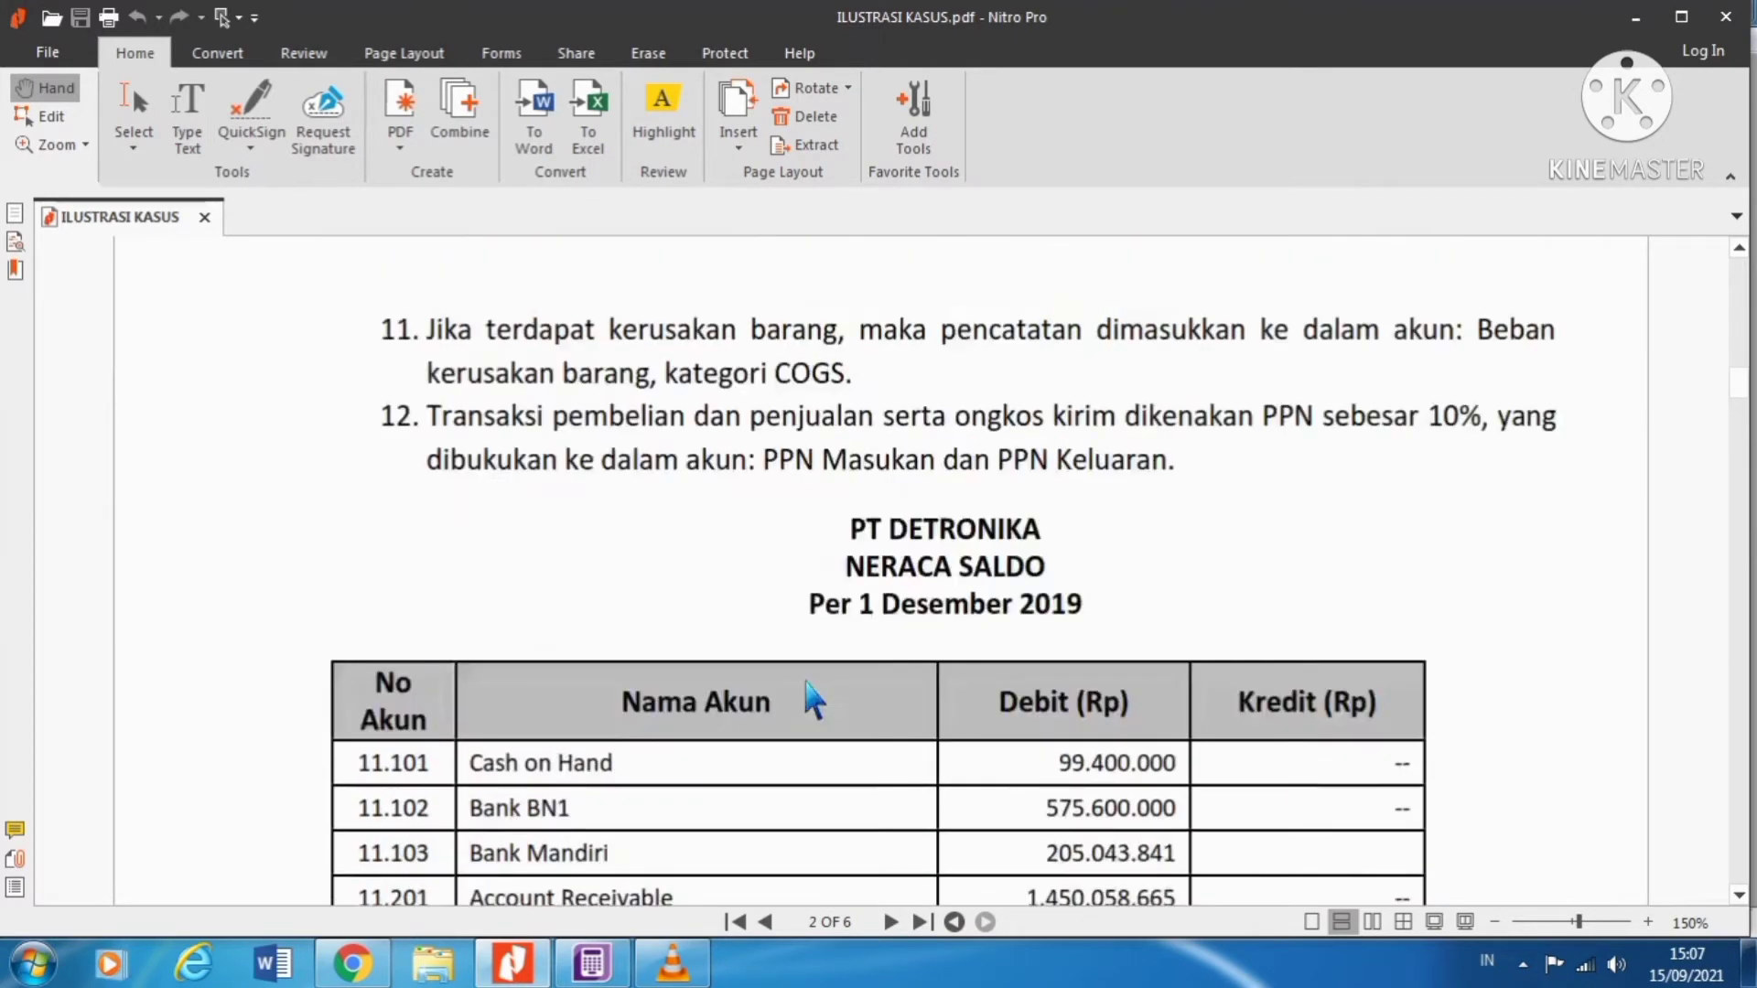
{"action": "scroll", "coordinate": [806, 686], "scroll_direction": "down", "scroll_amount": 20}
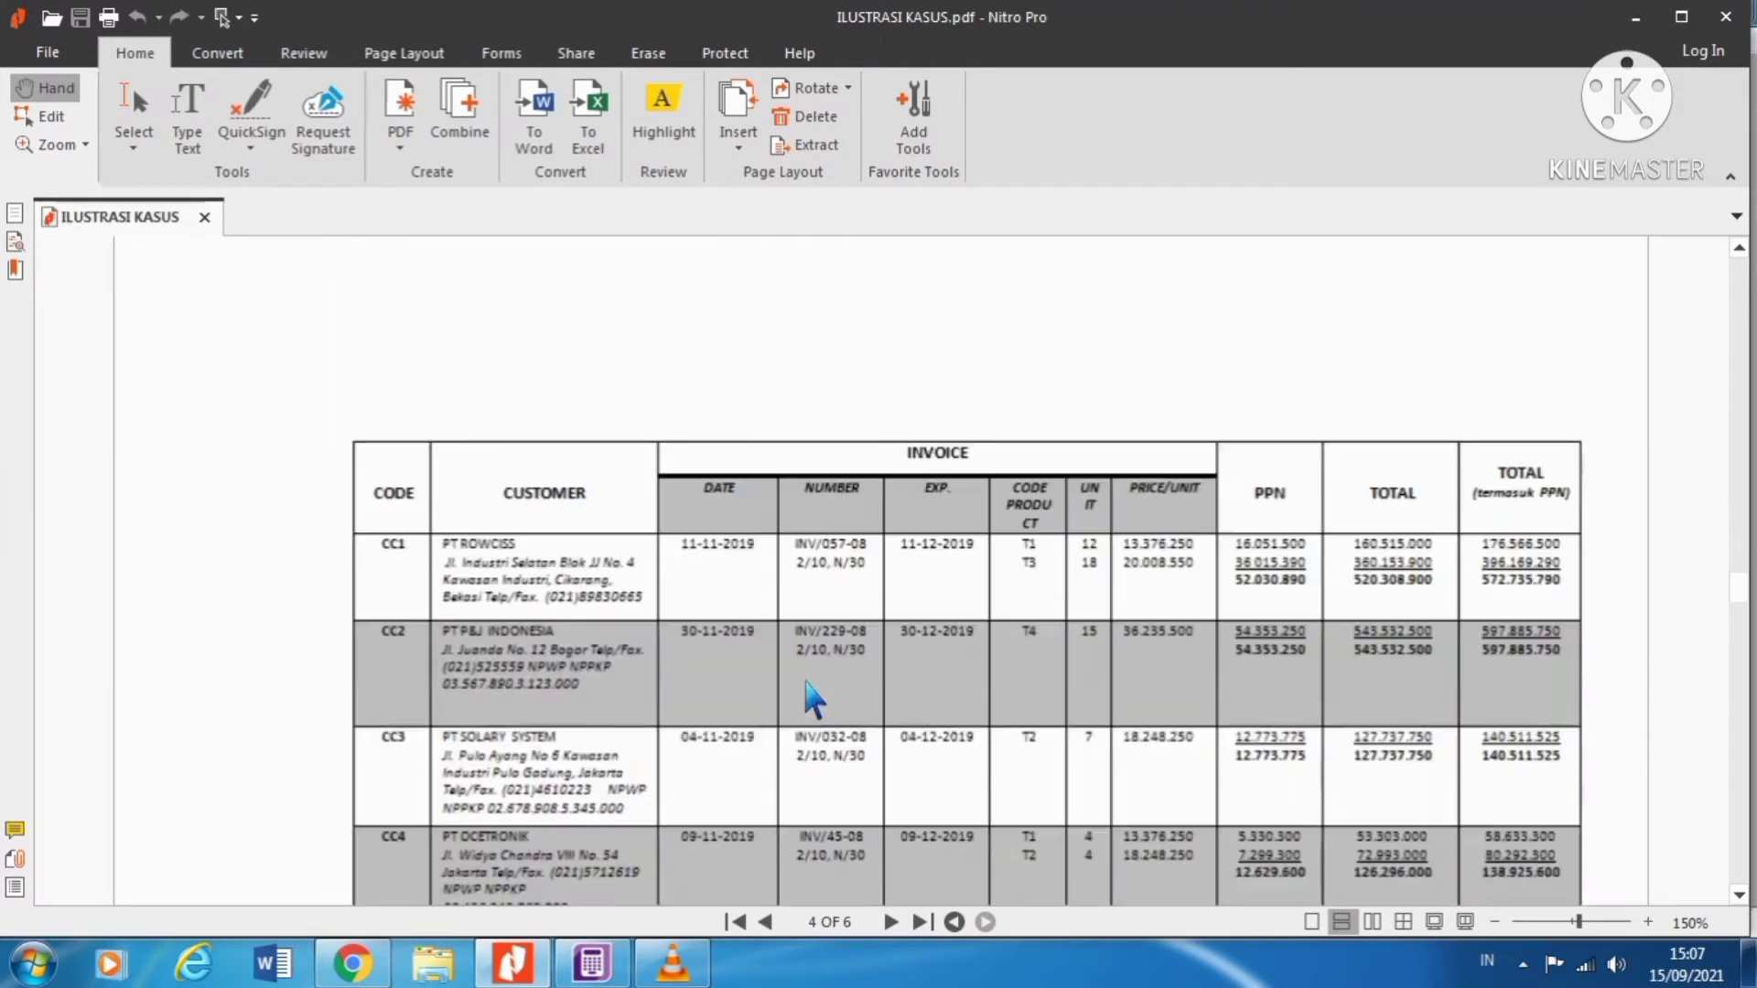
{"action": "scroll", "coordinate": [805, 681], "scroll_direction": "down", "scroll_amount": 3}
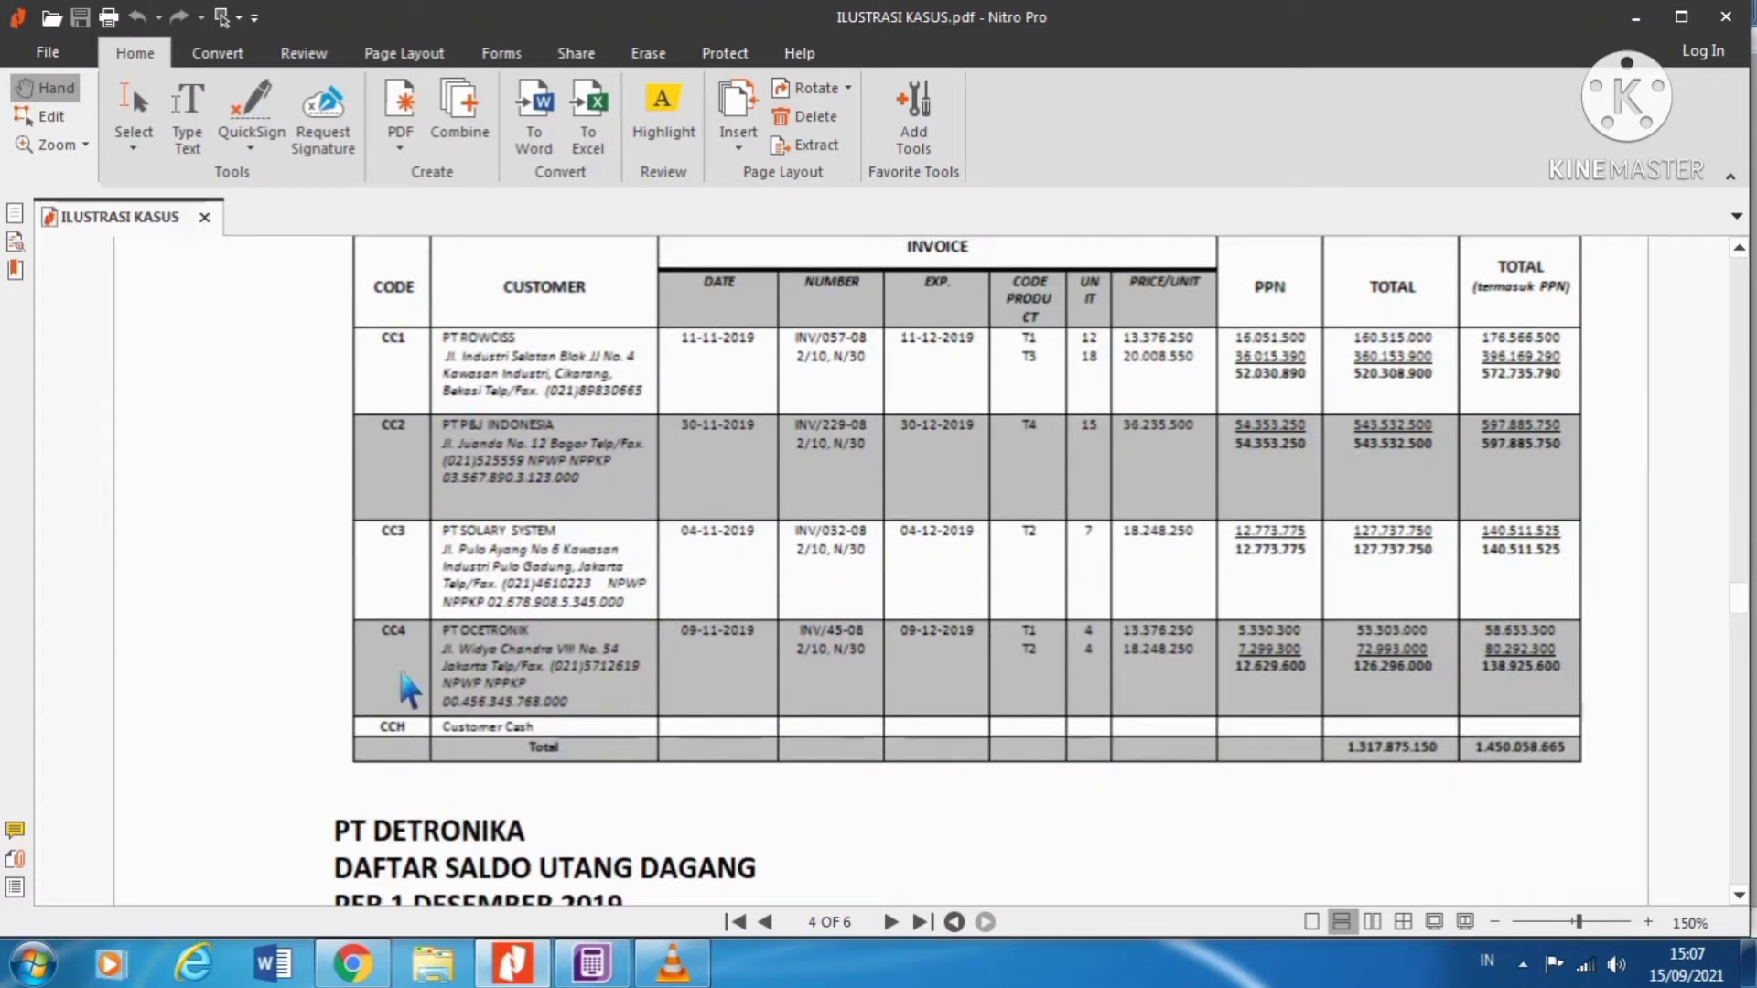
{"action": "scroll", "coordinate": [586, 384], "scroll_direction": "up", "scroll_amount": 1}
{"action": "scroll", "coordinate": [604, 389], "scroll_direction": "down", "scroll_amount": 1}
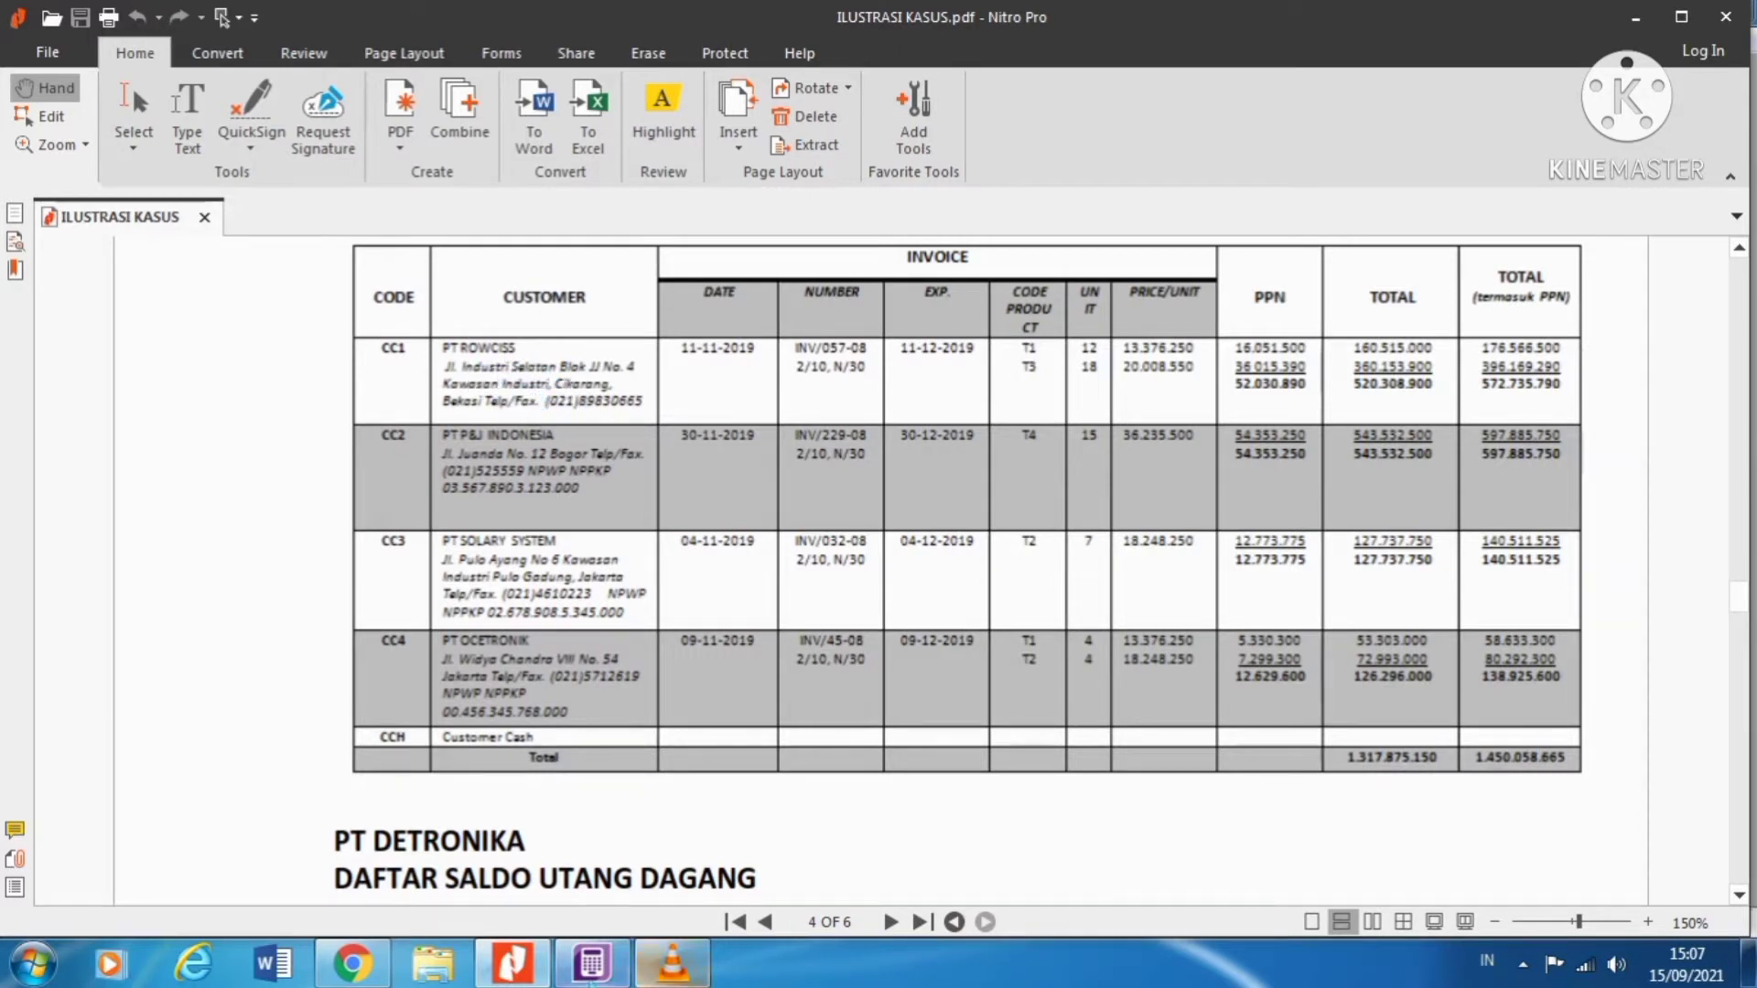
{"action": "left_click", "coordinate": [613, 977]}
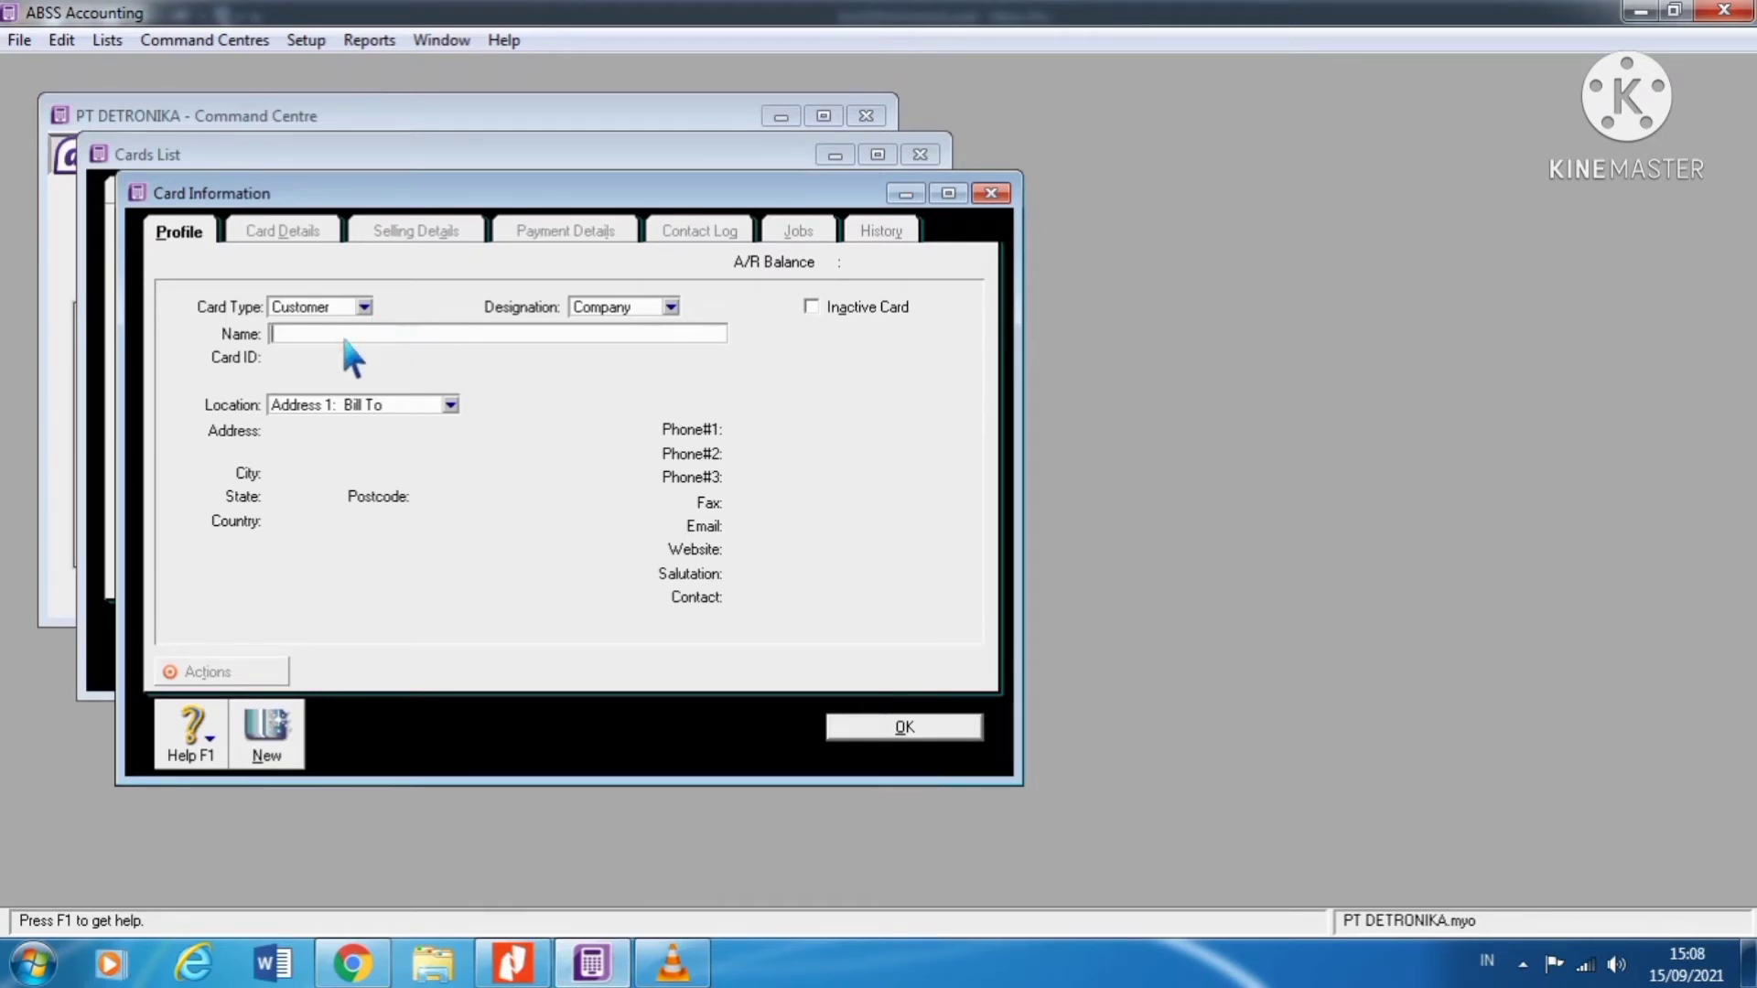
Step: Enter PT ROWCISS INDONESIA as the customer name and CC1 as its card ID
{"action": "type", "text": "PT"}
{"action": "type", "text": "ROWCISS INDONESIA"}
{"action": "key", "text": "Tab"}
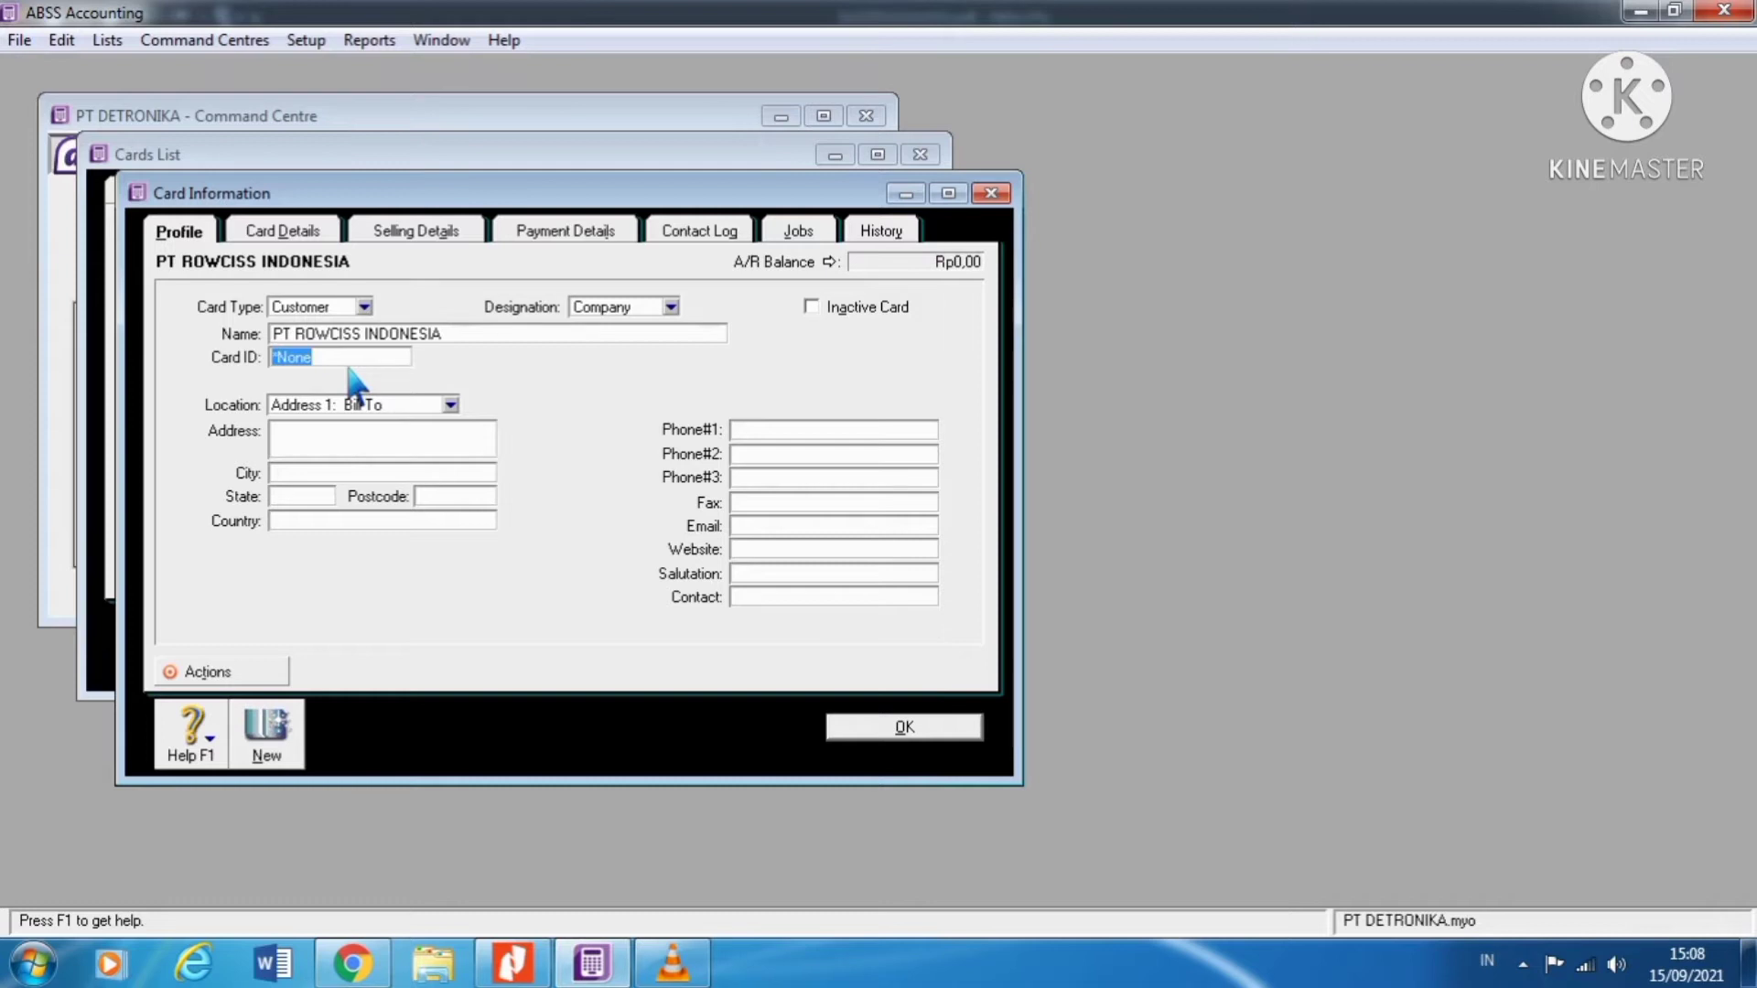
{"action": "left_click", "coordinate": [547, 968]}
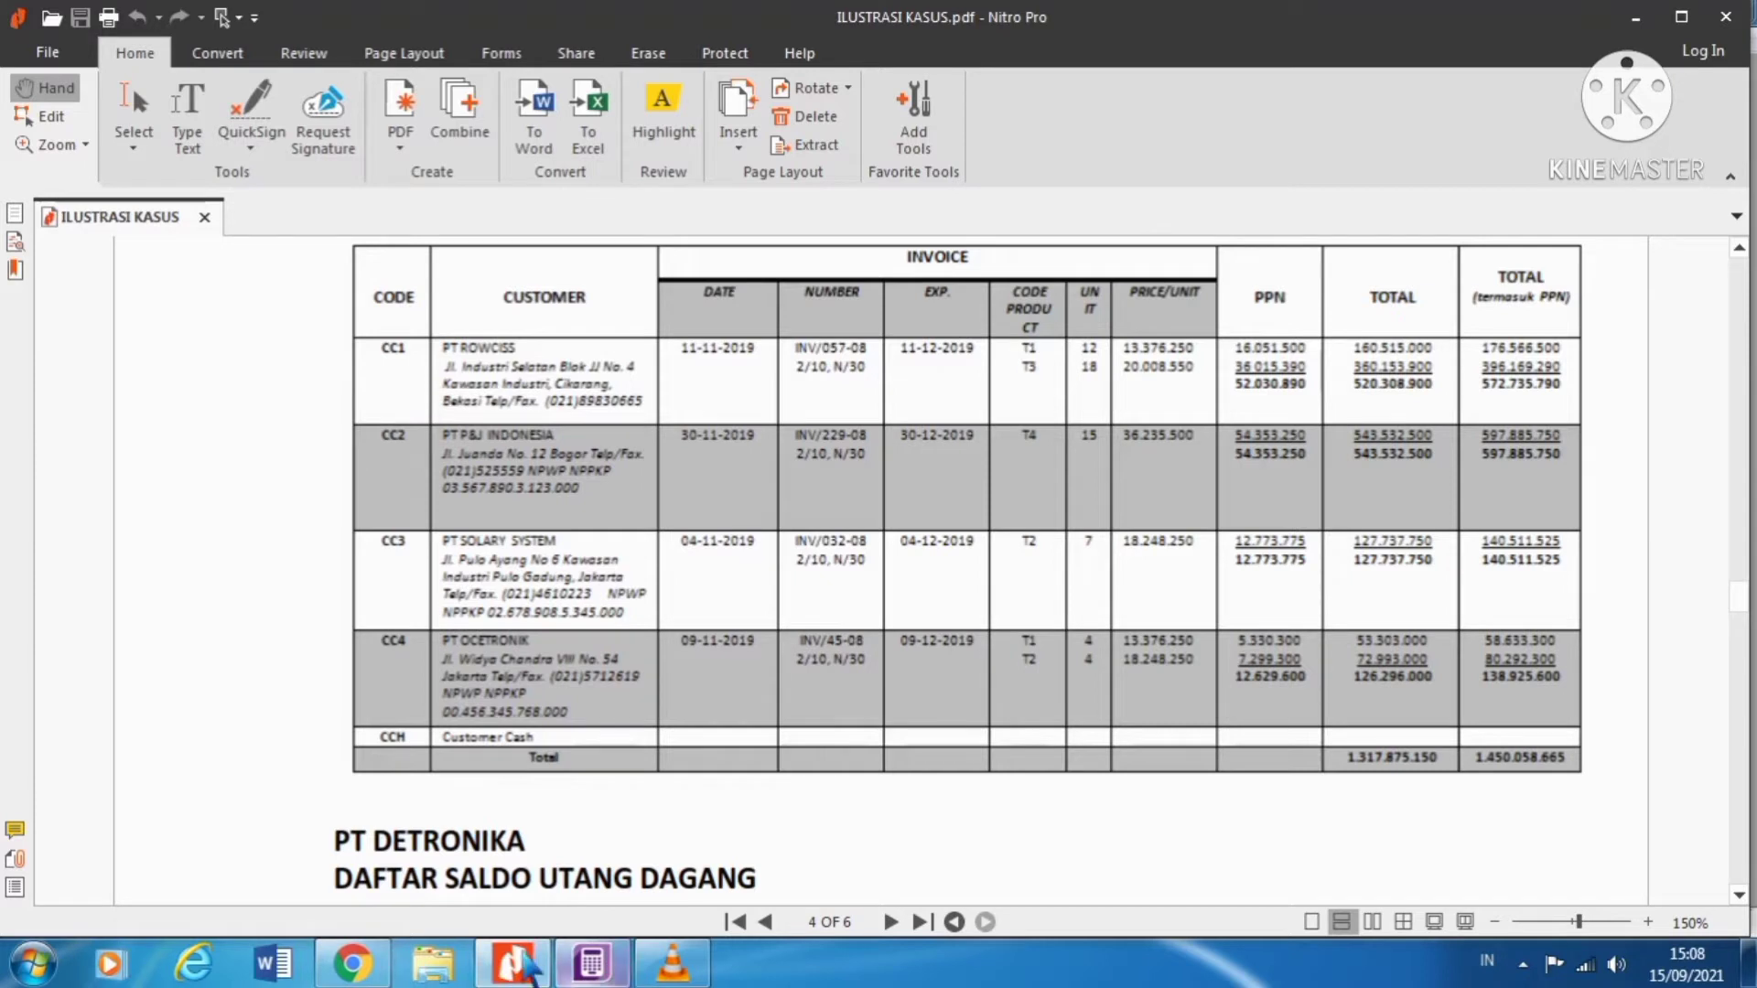
{"action": "left_click", "coordinate": [616, 981]}
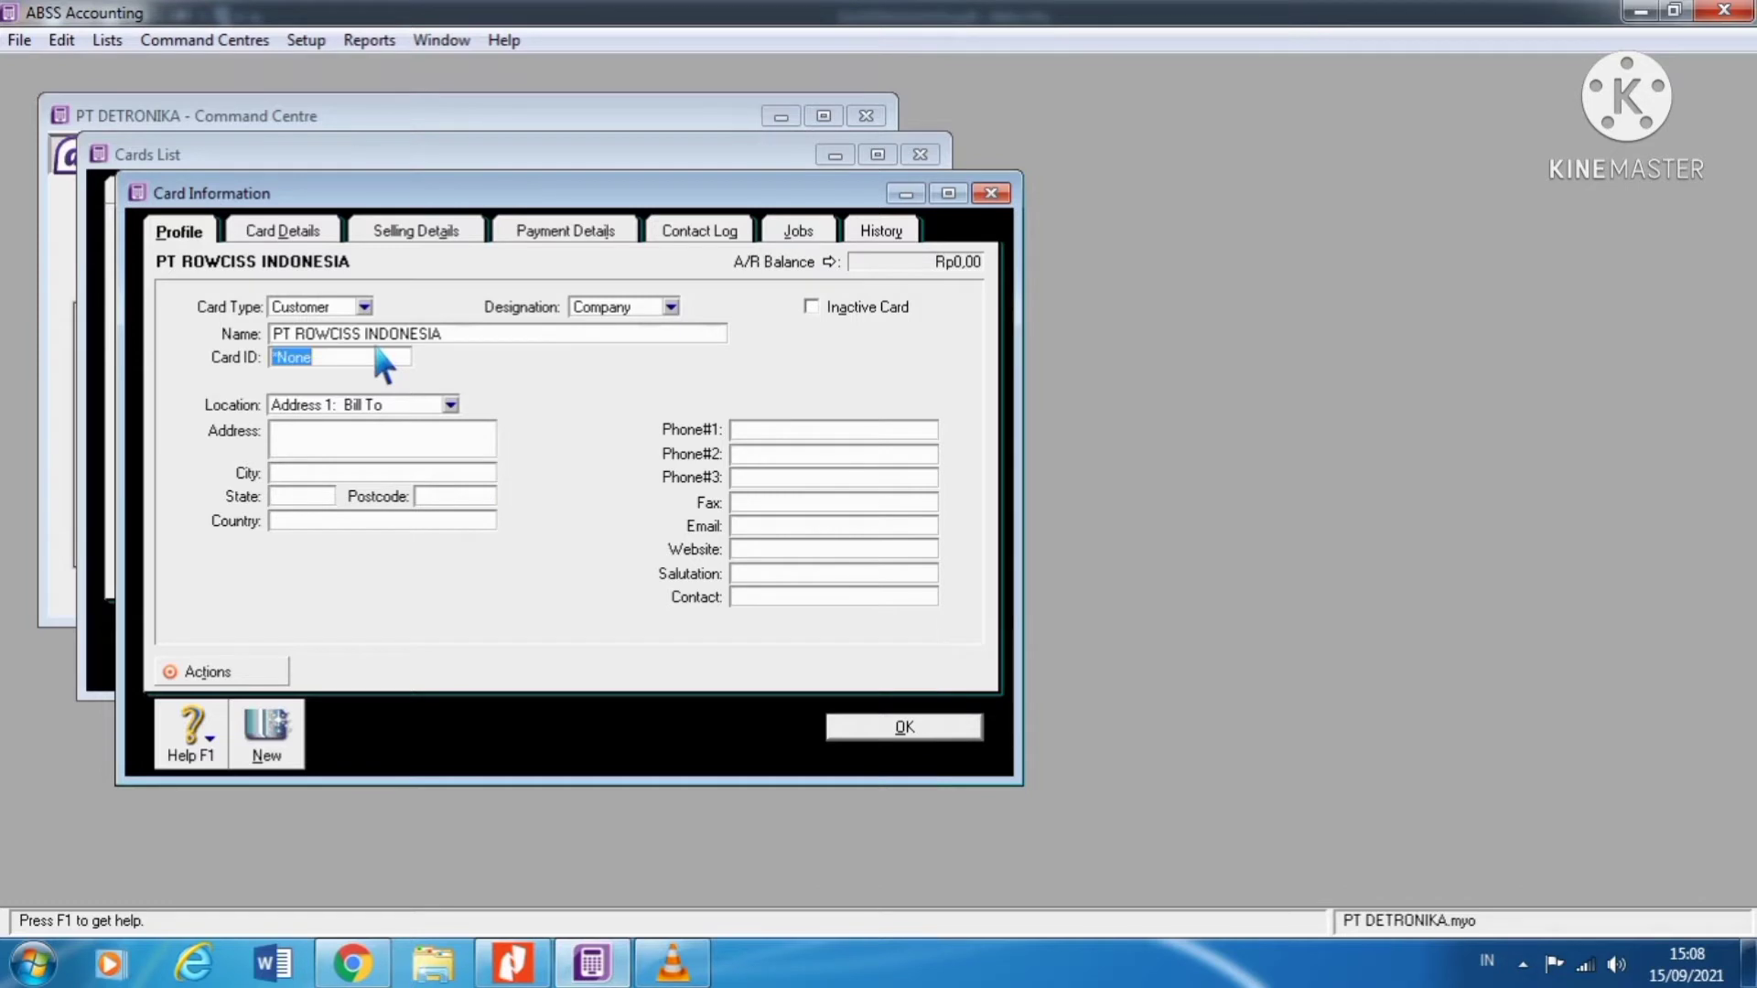
{"action": "type", "text": "CC1"}
Step: Keep the Bill To location and enter the customer's street address
{"action": "left_click", "coordinate": [420, 404]}
{"action": "left_click", "coordinate": [412, 429]}
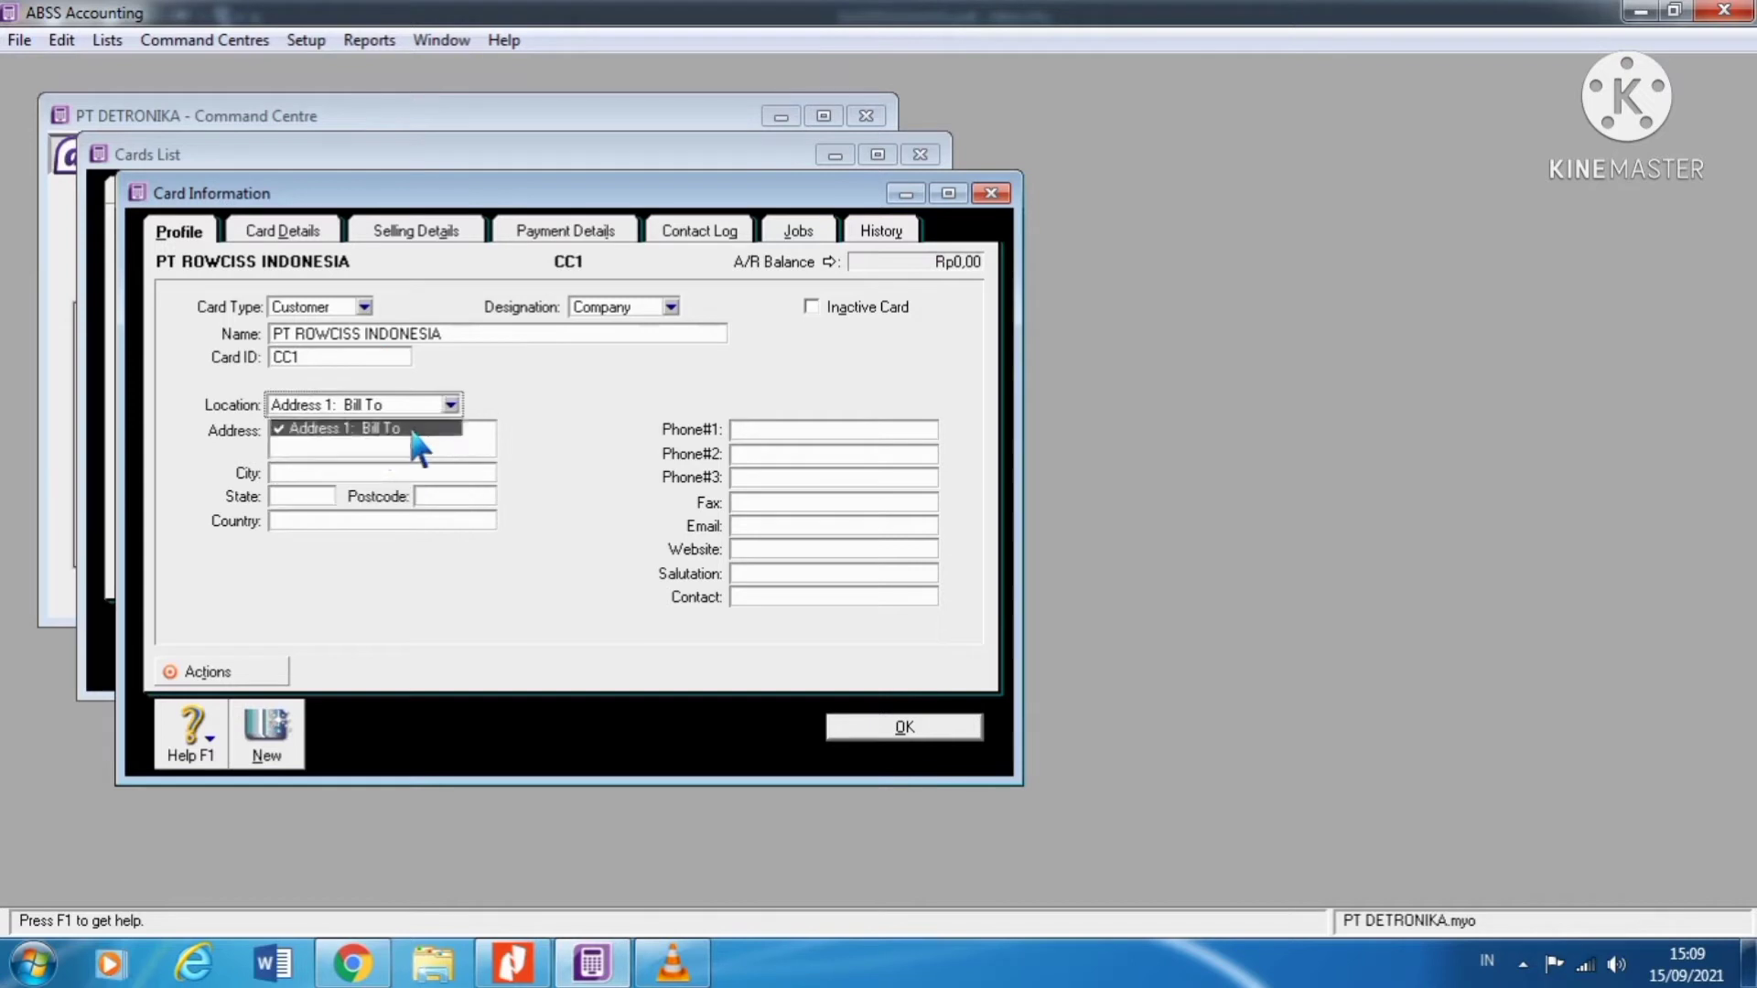
{"action": "left_click", "coordinate": [357, 439]}
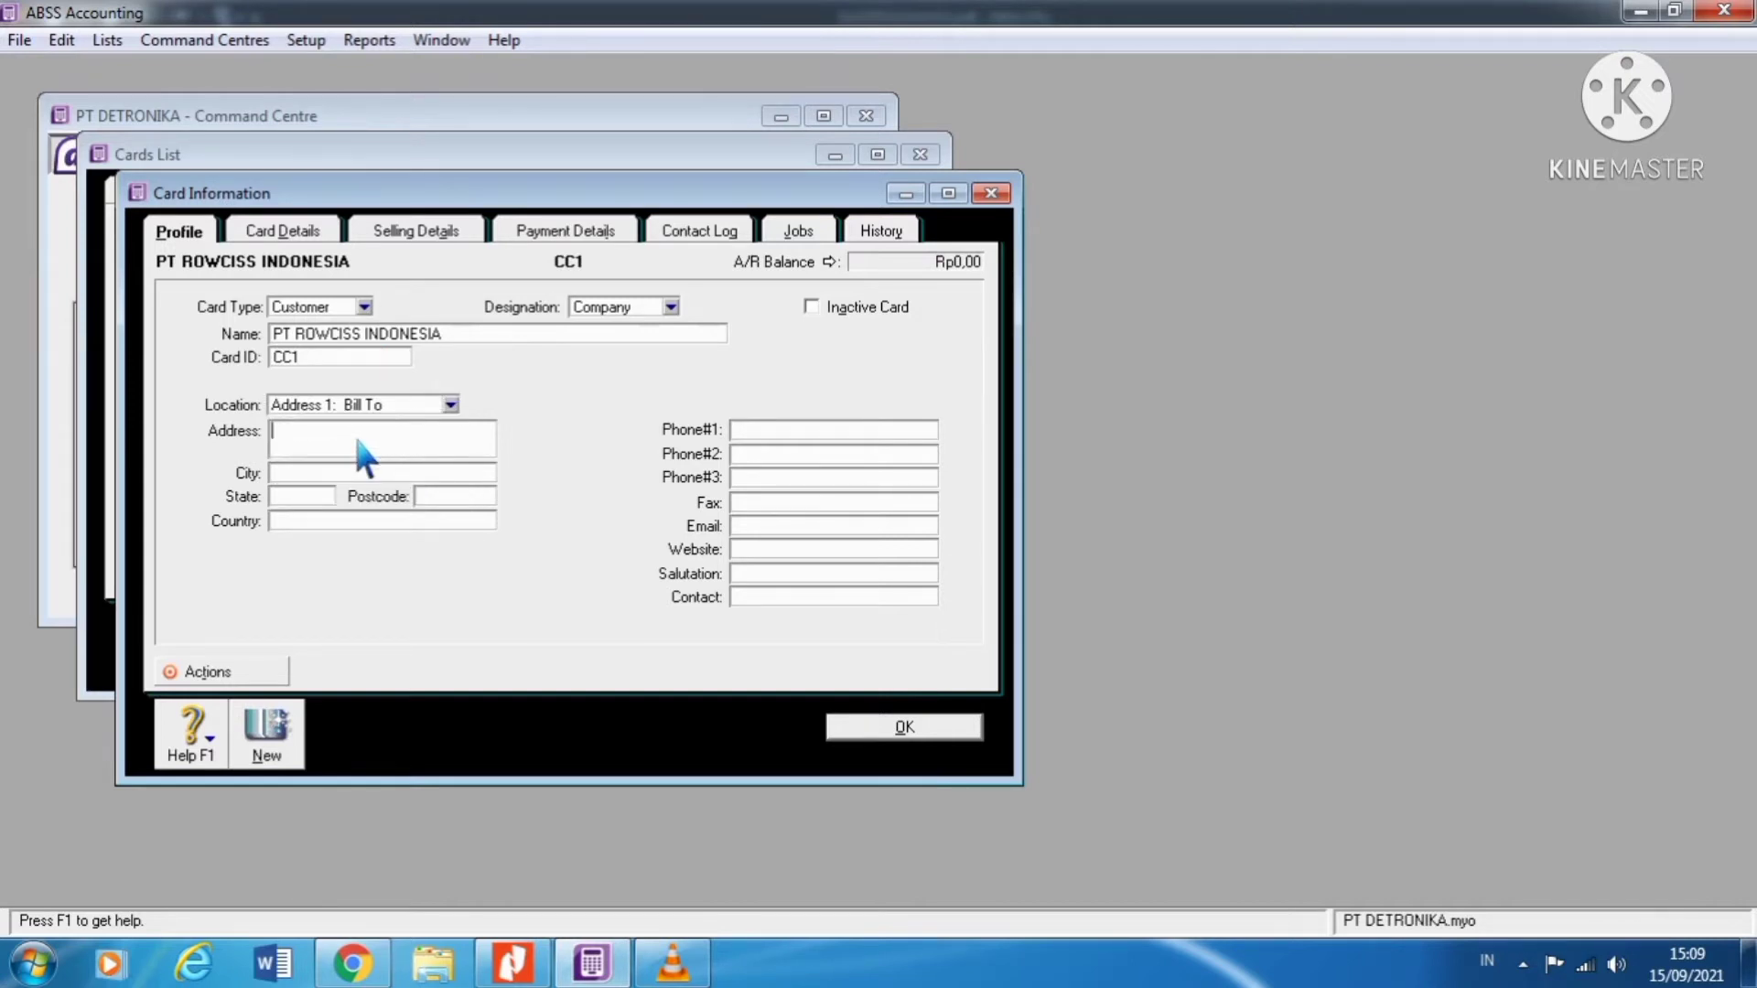
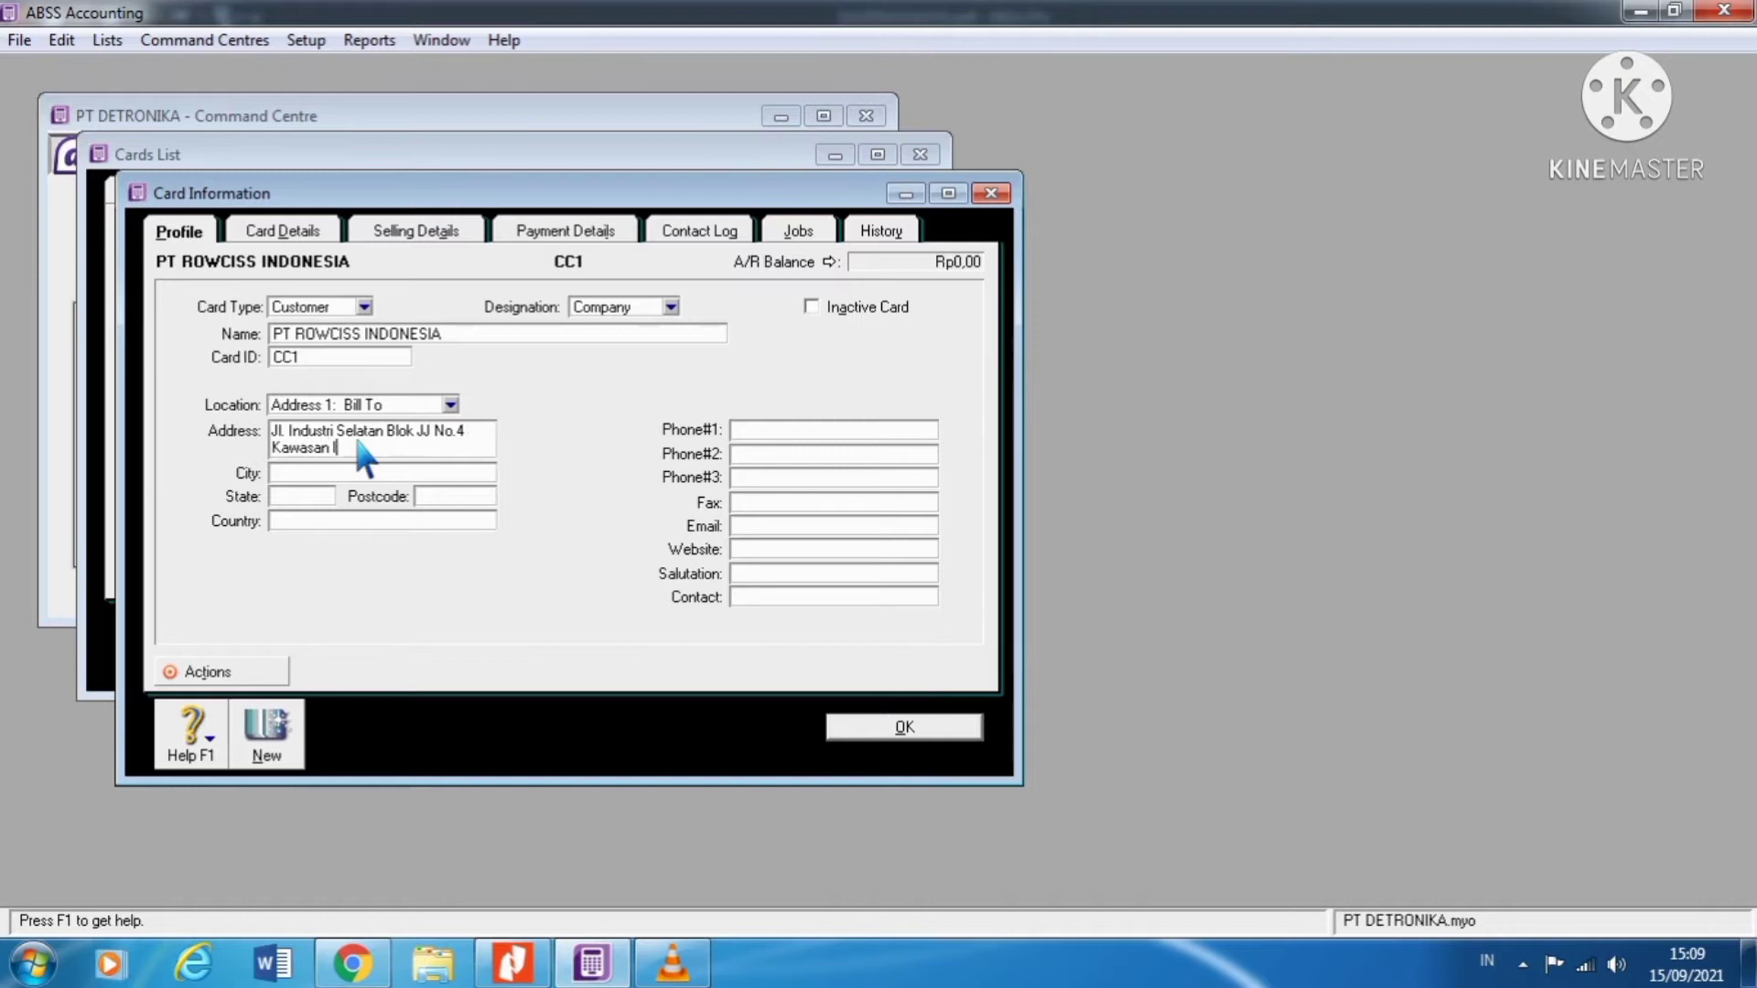
{"action": "key", "text": "Tab"}
Step: Set the customer's country to INDONESIA
{"action": "left_click", "coordinate": [419, 520]}
{"action": "type", "text": "In"}
{"action": "key", "text": "BackSpace"}
{"action": "type", "text": "NDONESIA"}
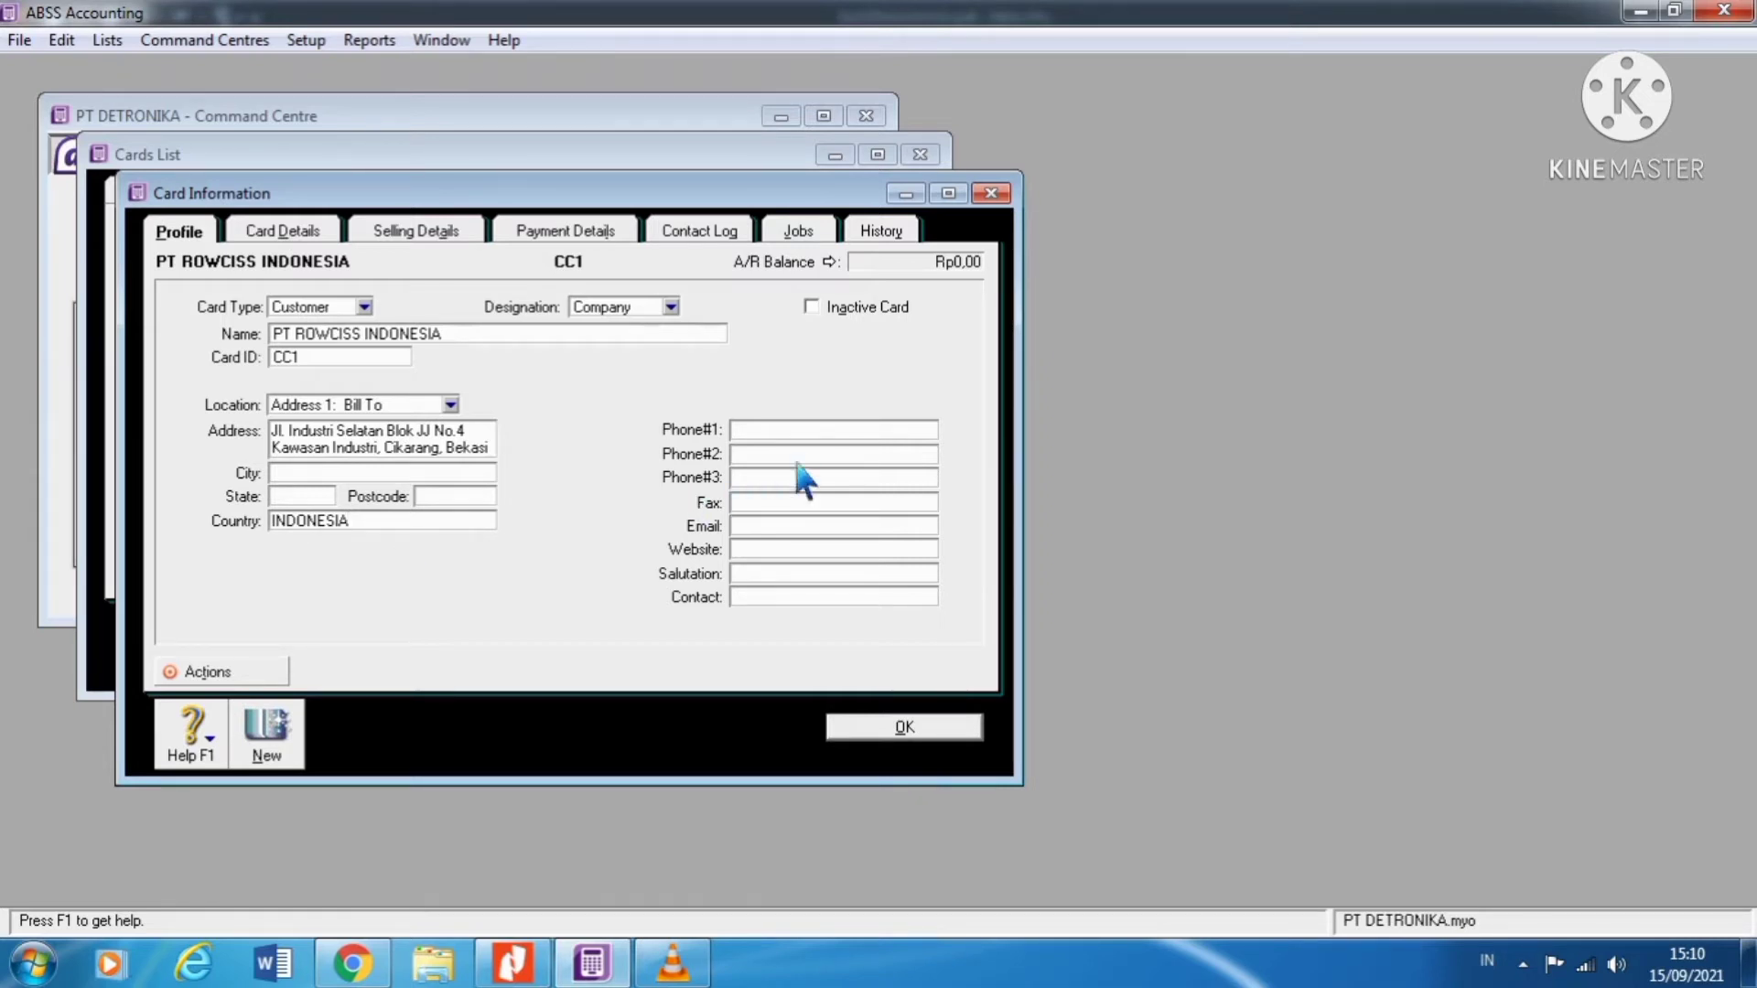
Step: Enter the customer's phone number in Phone #1
{"action": "left_click", "coordinate": [804, 436]}
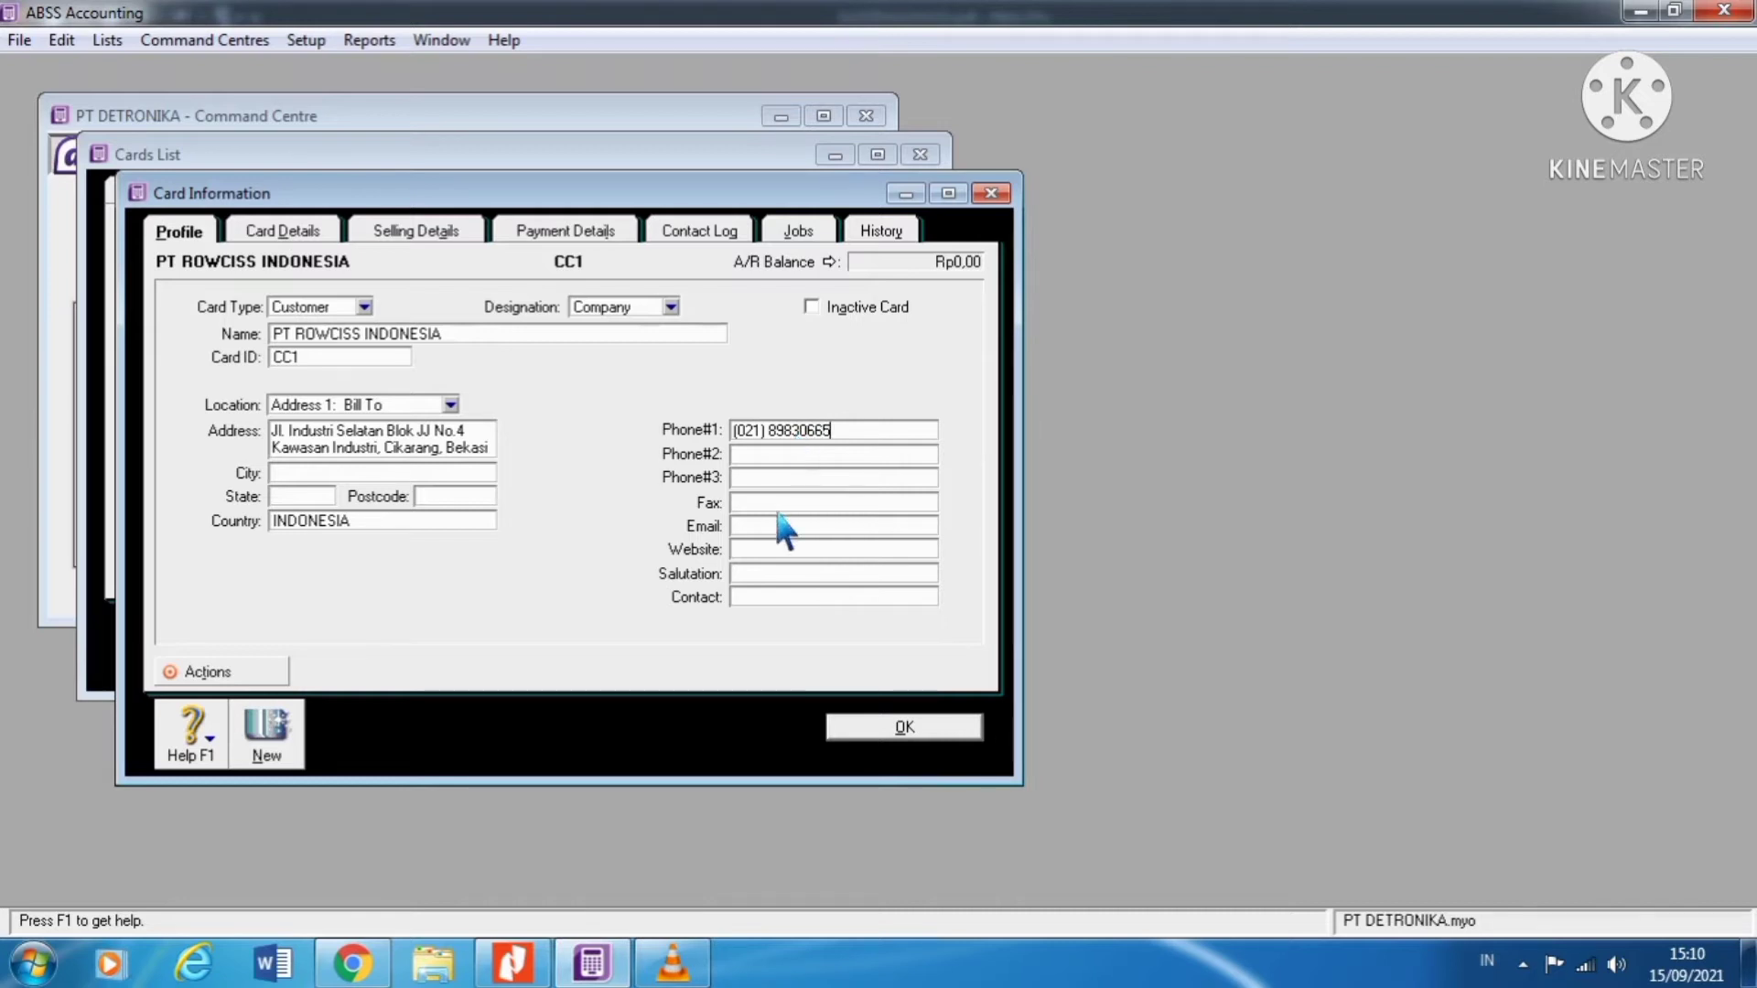
Step: Copy the phone number into the Fax field, then go to Card Details
{"action": "left_click", "coordinate": [775, 511]}
{"action": "left_click", "coordinate": [866, 436]}
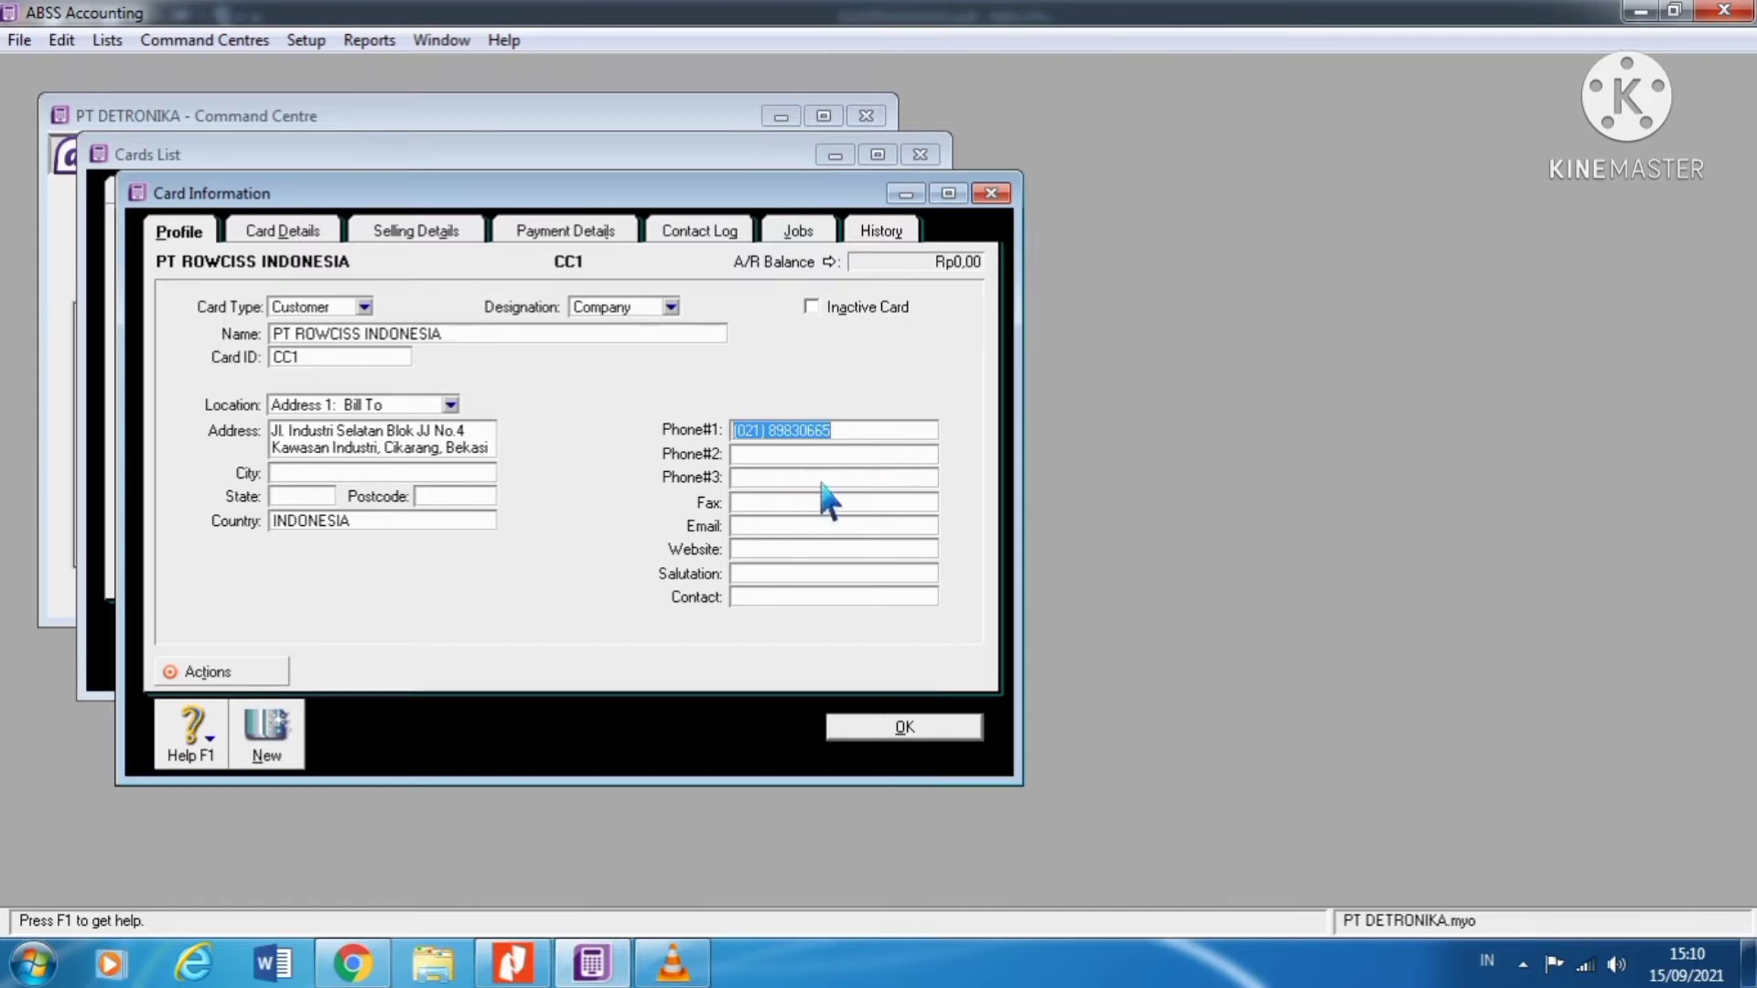
{"action": "key", "text": "ctrl+c"}
{"action": "left_click", "coordinate": [794, 504]}
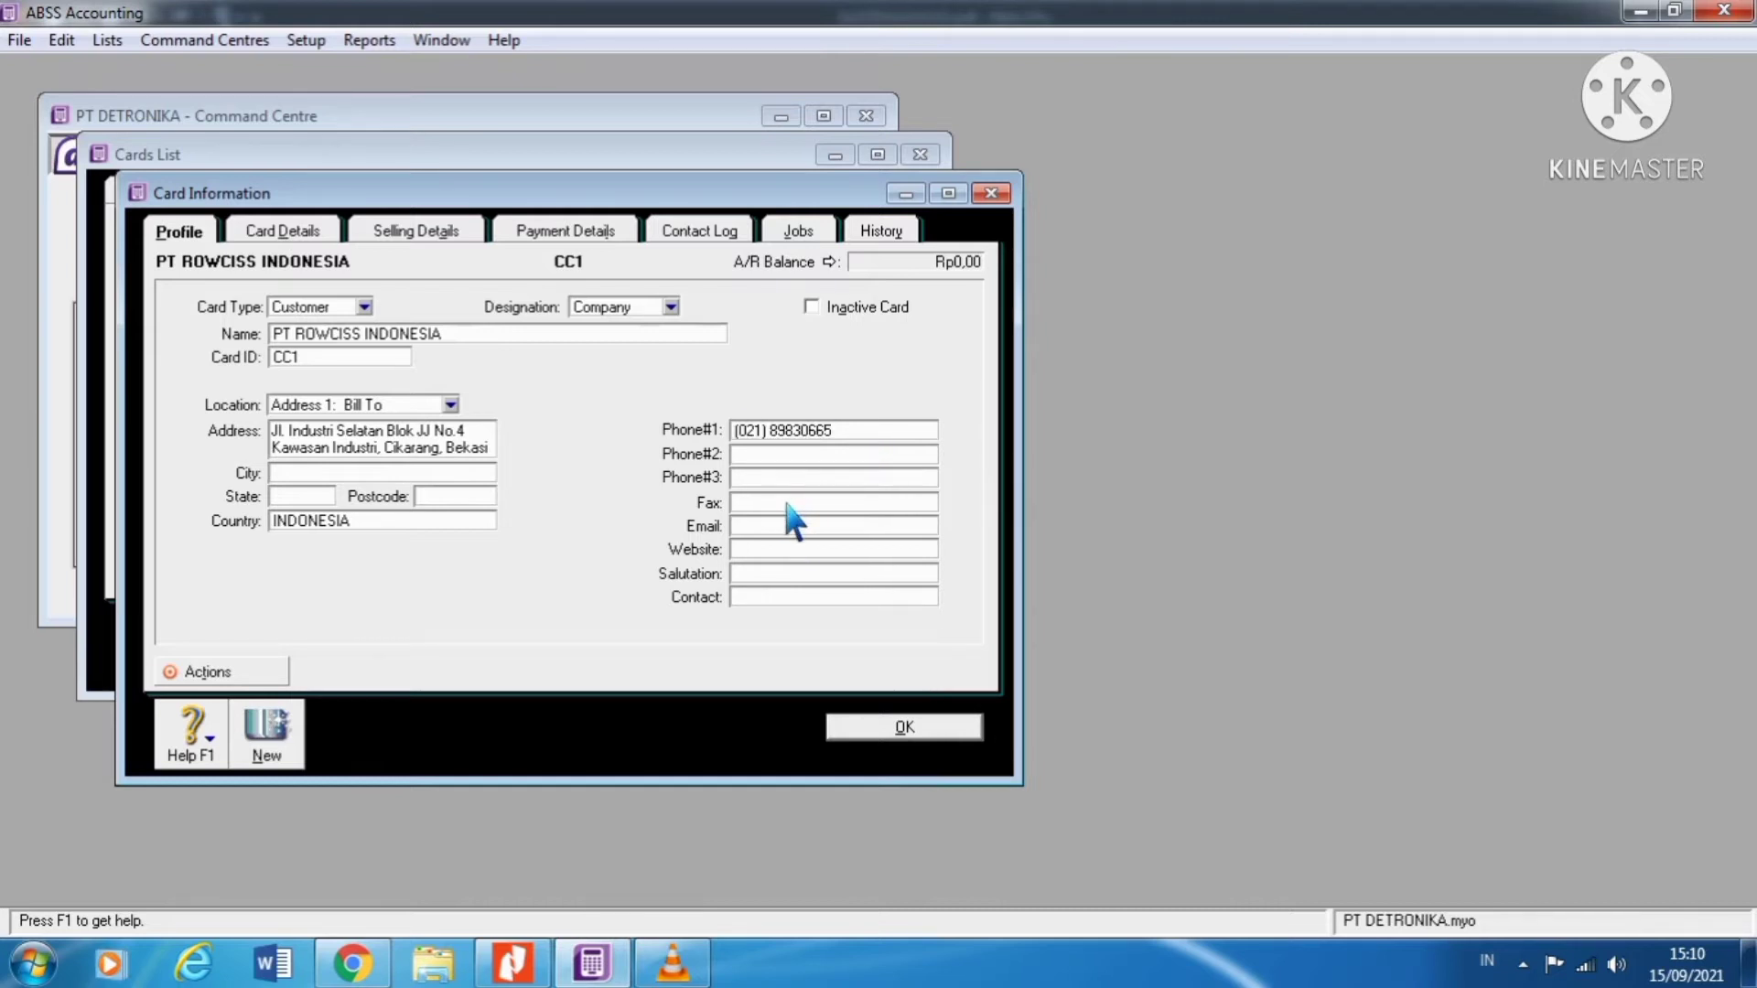
{"action": "key", "text": "ctrl+v"}
{"action": "left_click", "coordinate": [322, 241]}
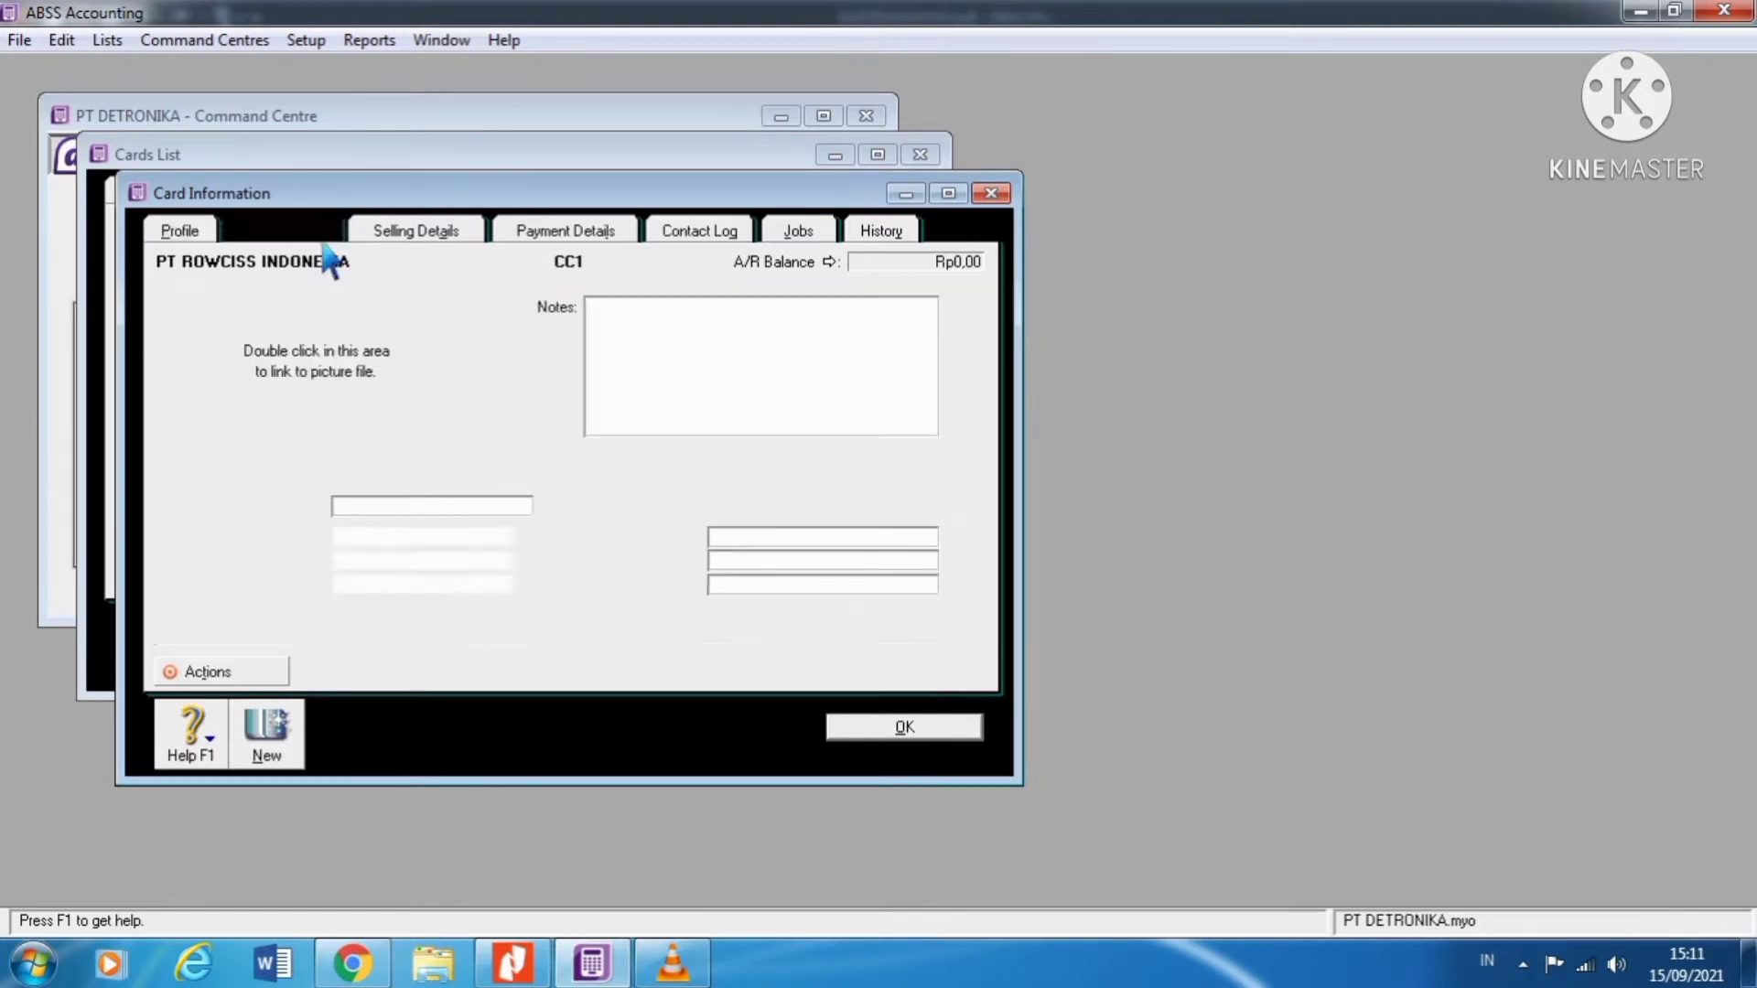
{"action": "double_click", "coordinate": [354, 377]}
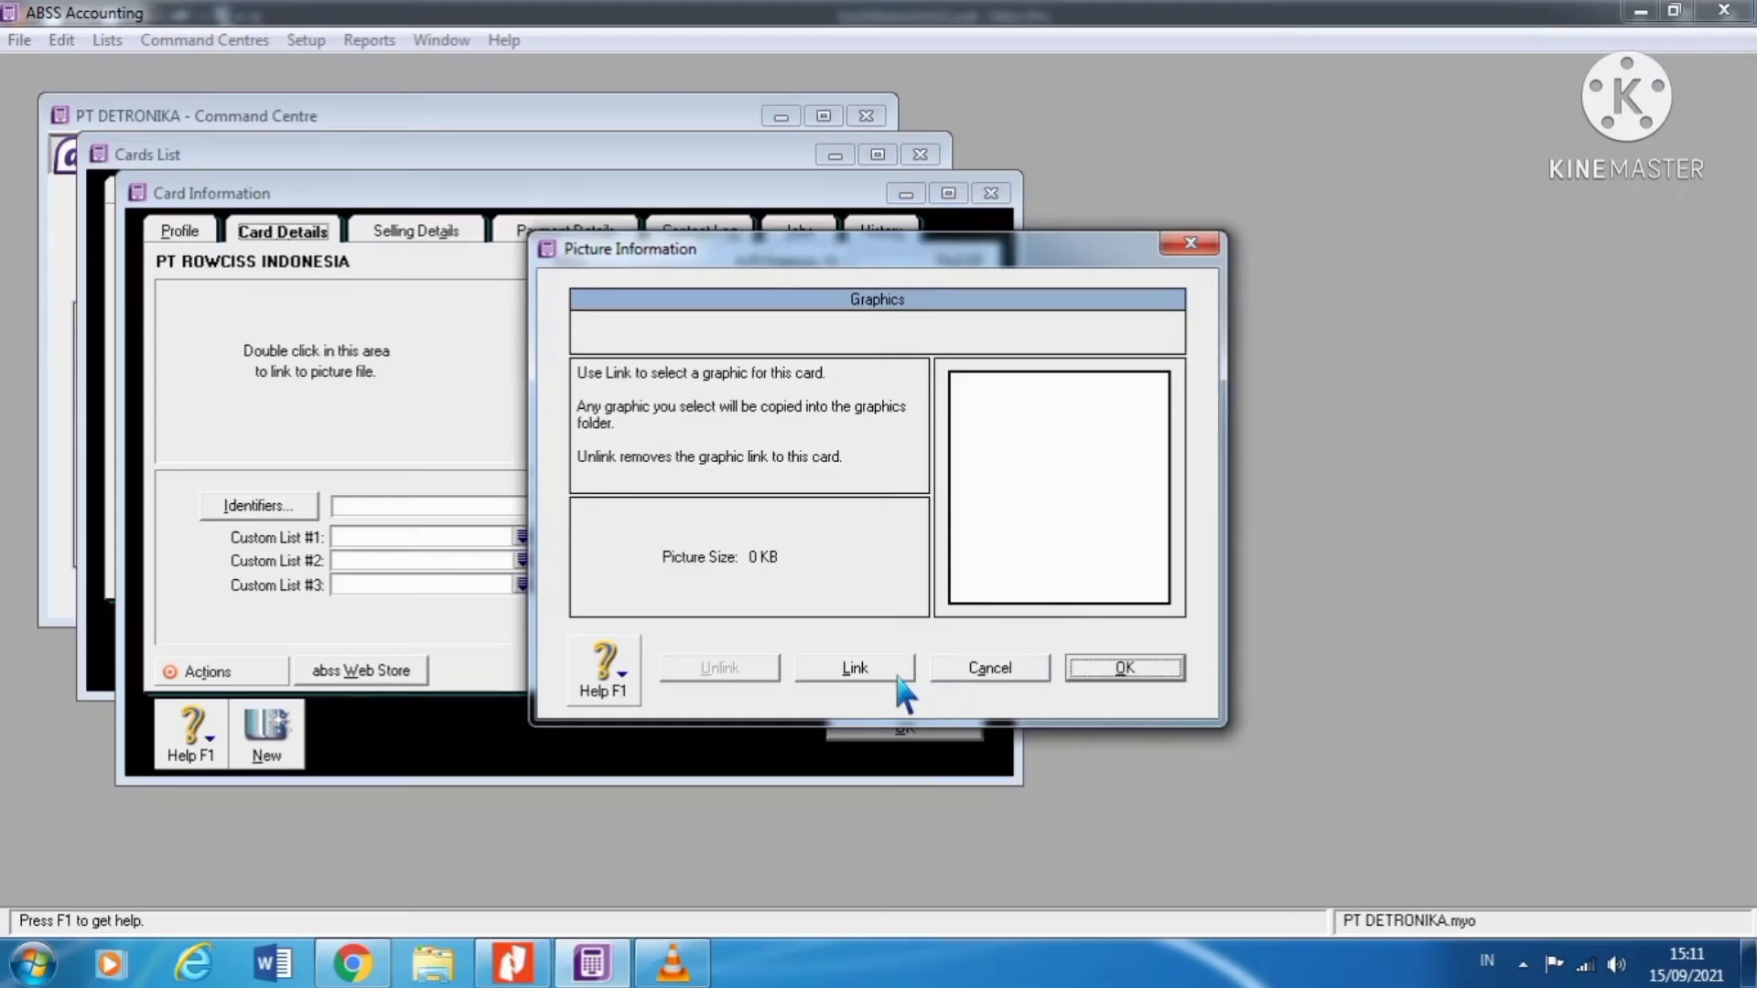
{"action": "left_click", "coordinate": [893, 671]}
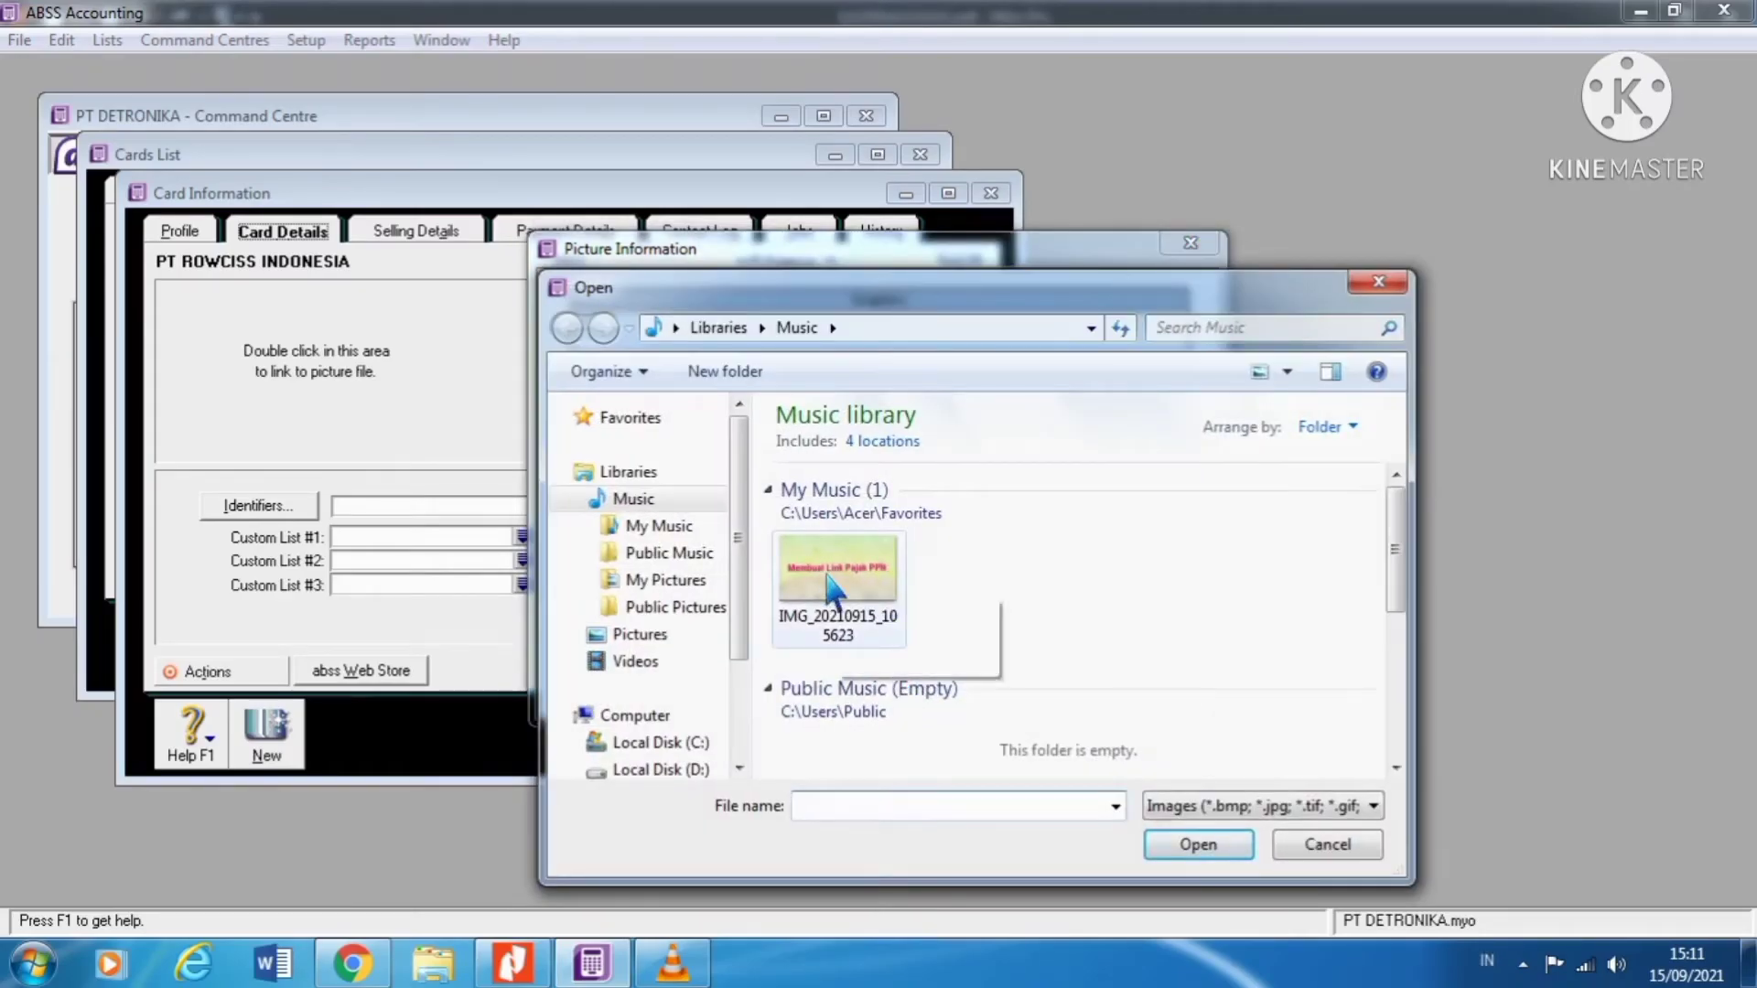
{"action": "left_click", "coordinate": [884, 593]}
{"action": "left_click", "coordinate": [1224, 840]}
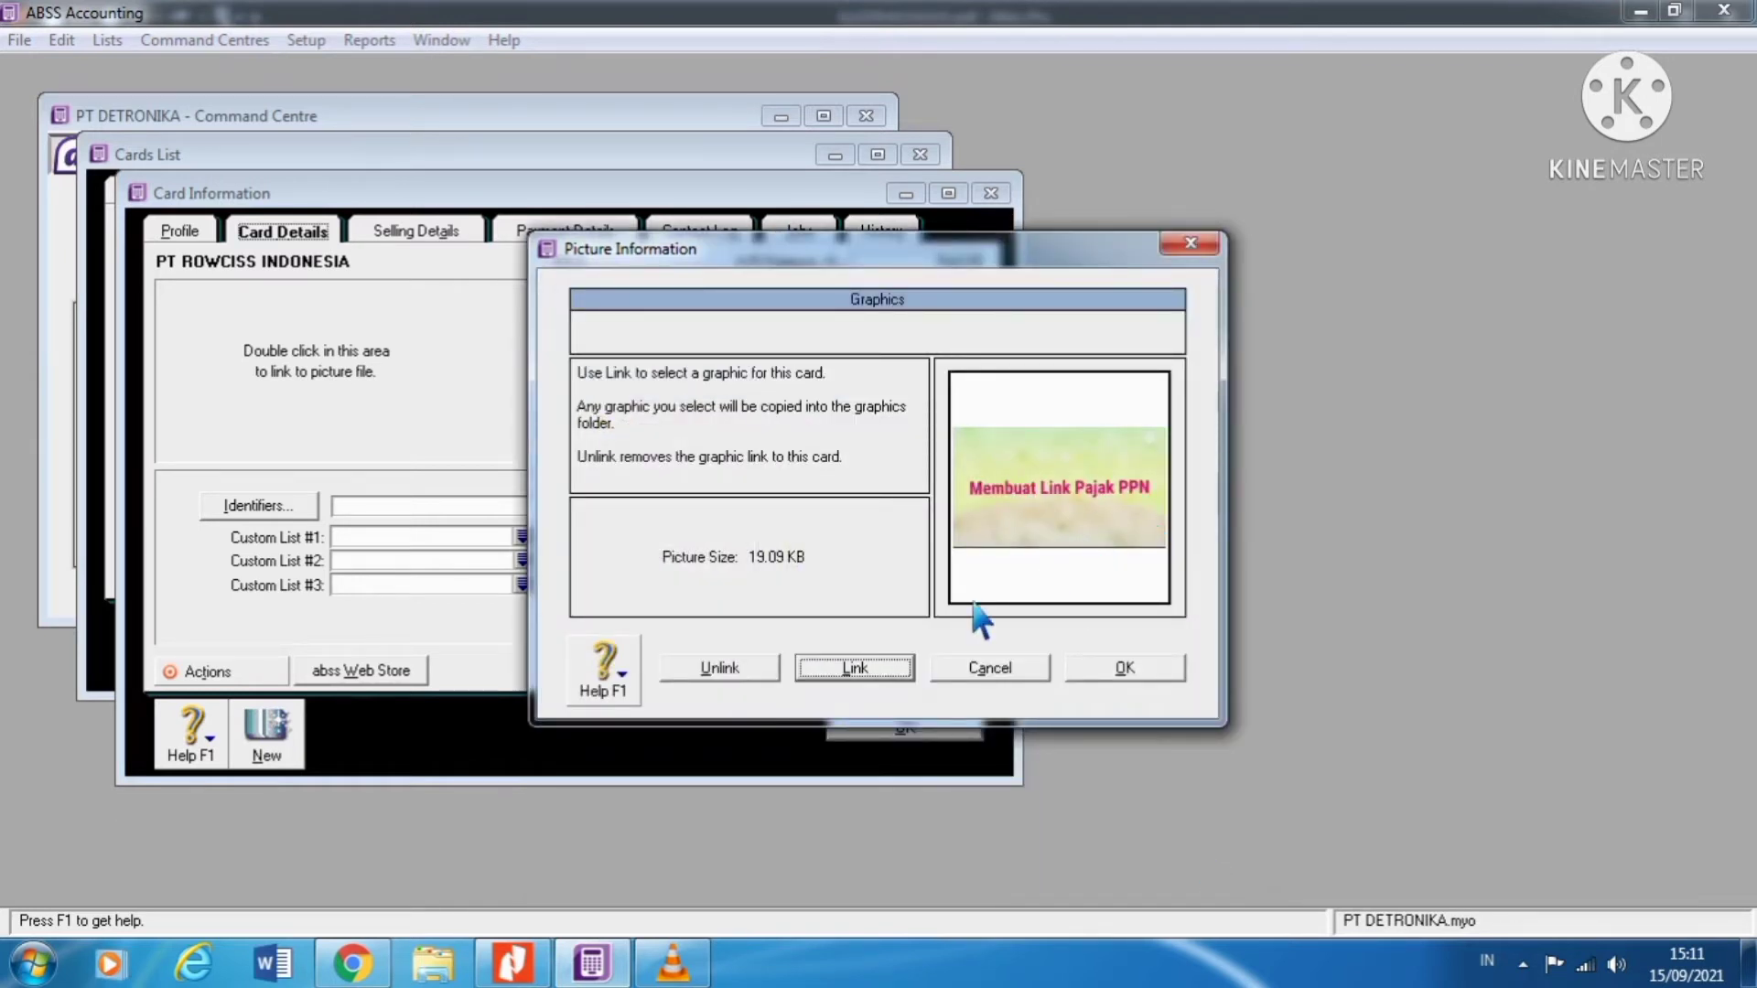
{"action": "left_click", "coordinate": [749, 675]}
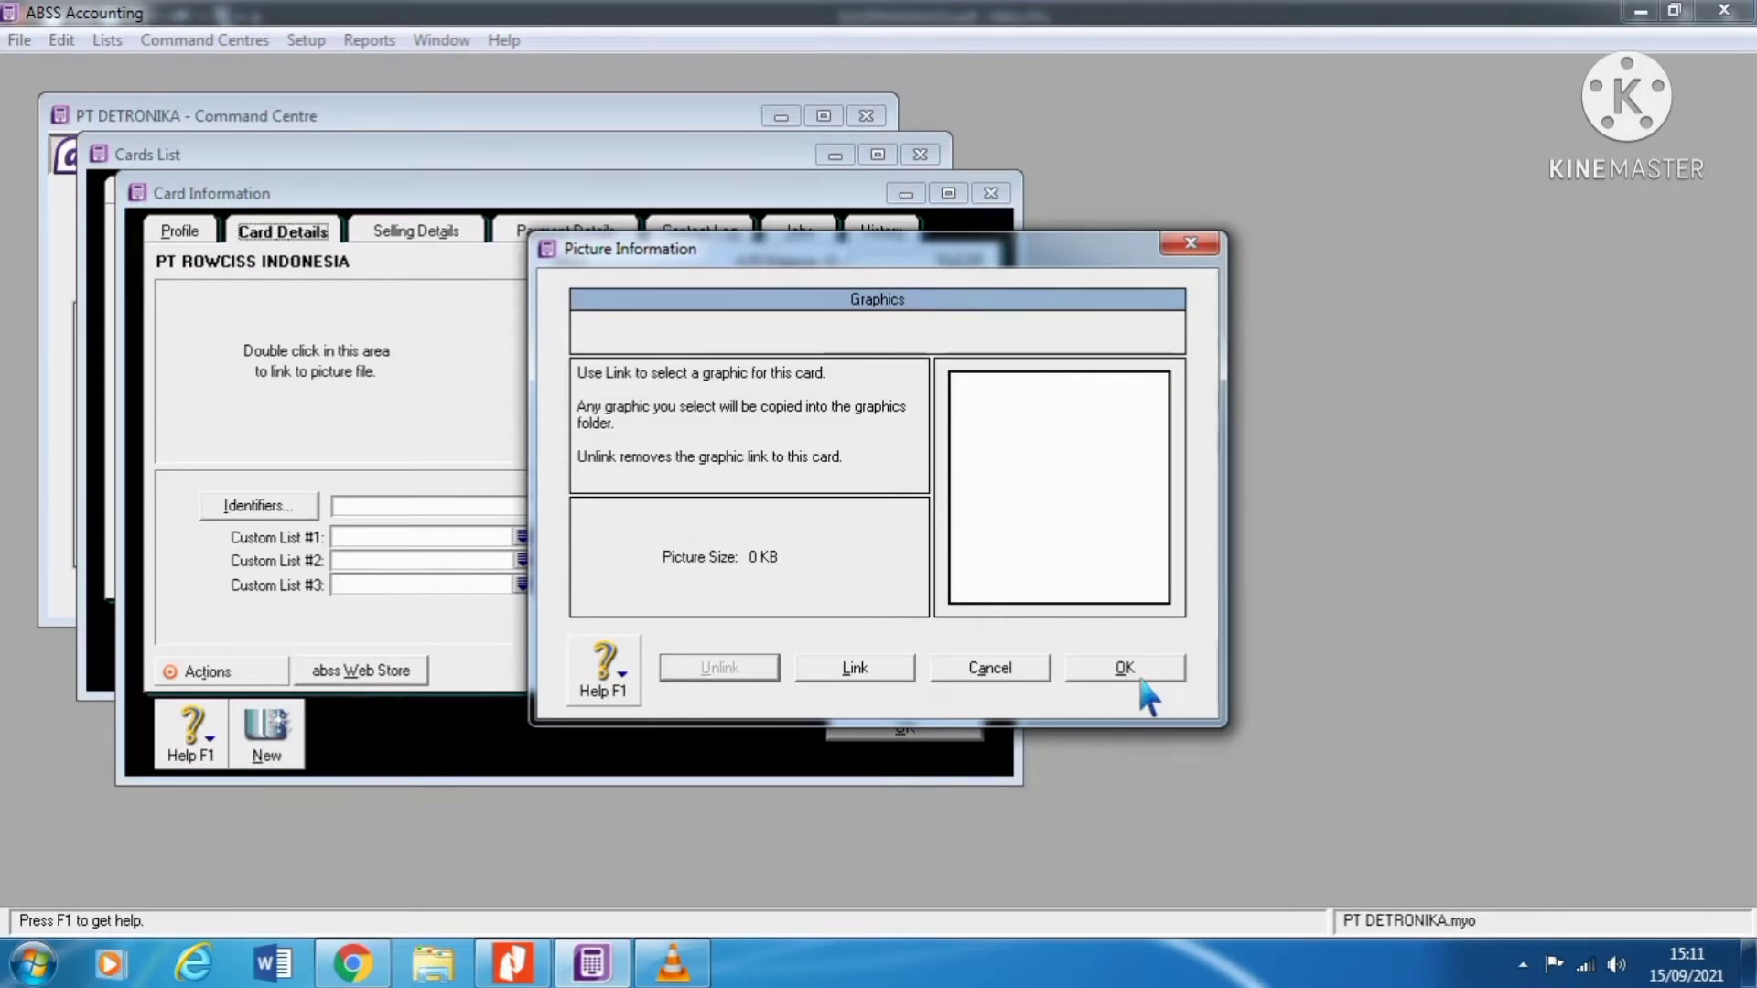
{"action": "left_click", "coordinate": [1132, 673]}
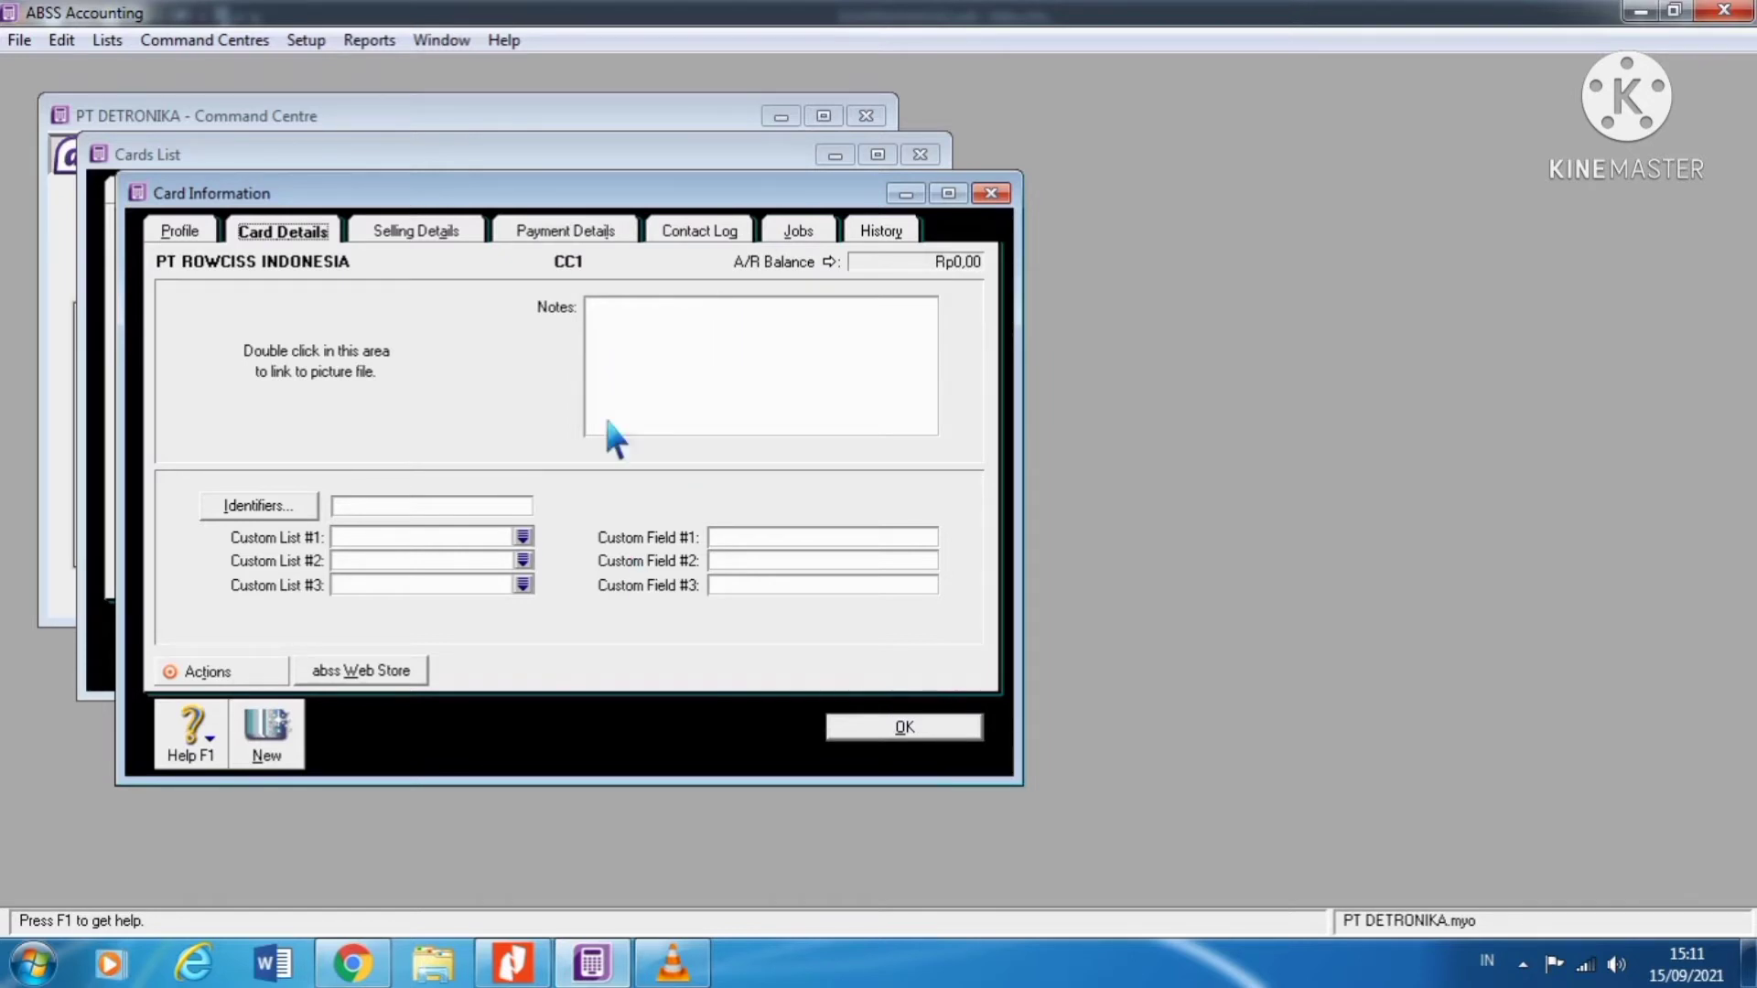
Step: Set 4-1000 Sales as the customer's income account on Selling Details
{"action": "left_click", "coordinate": [426, 240]}
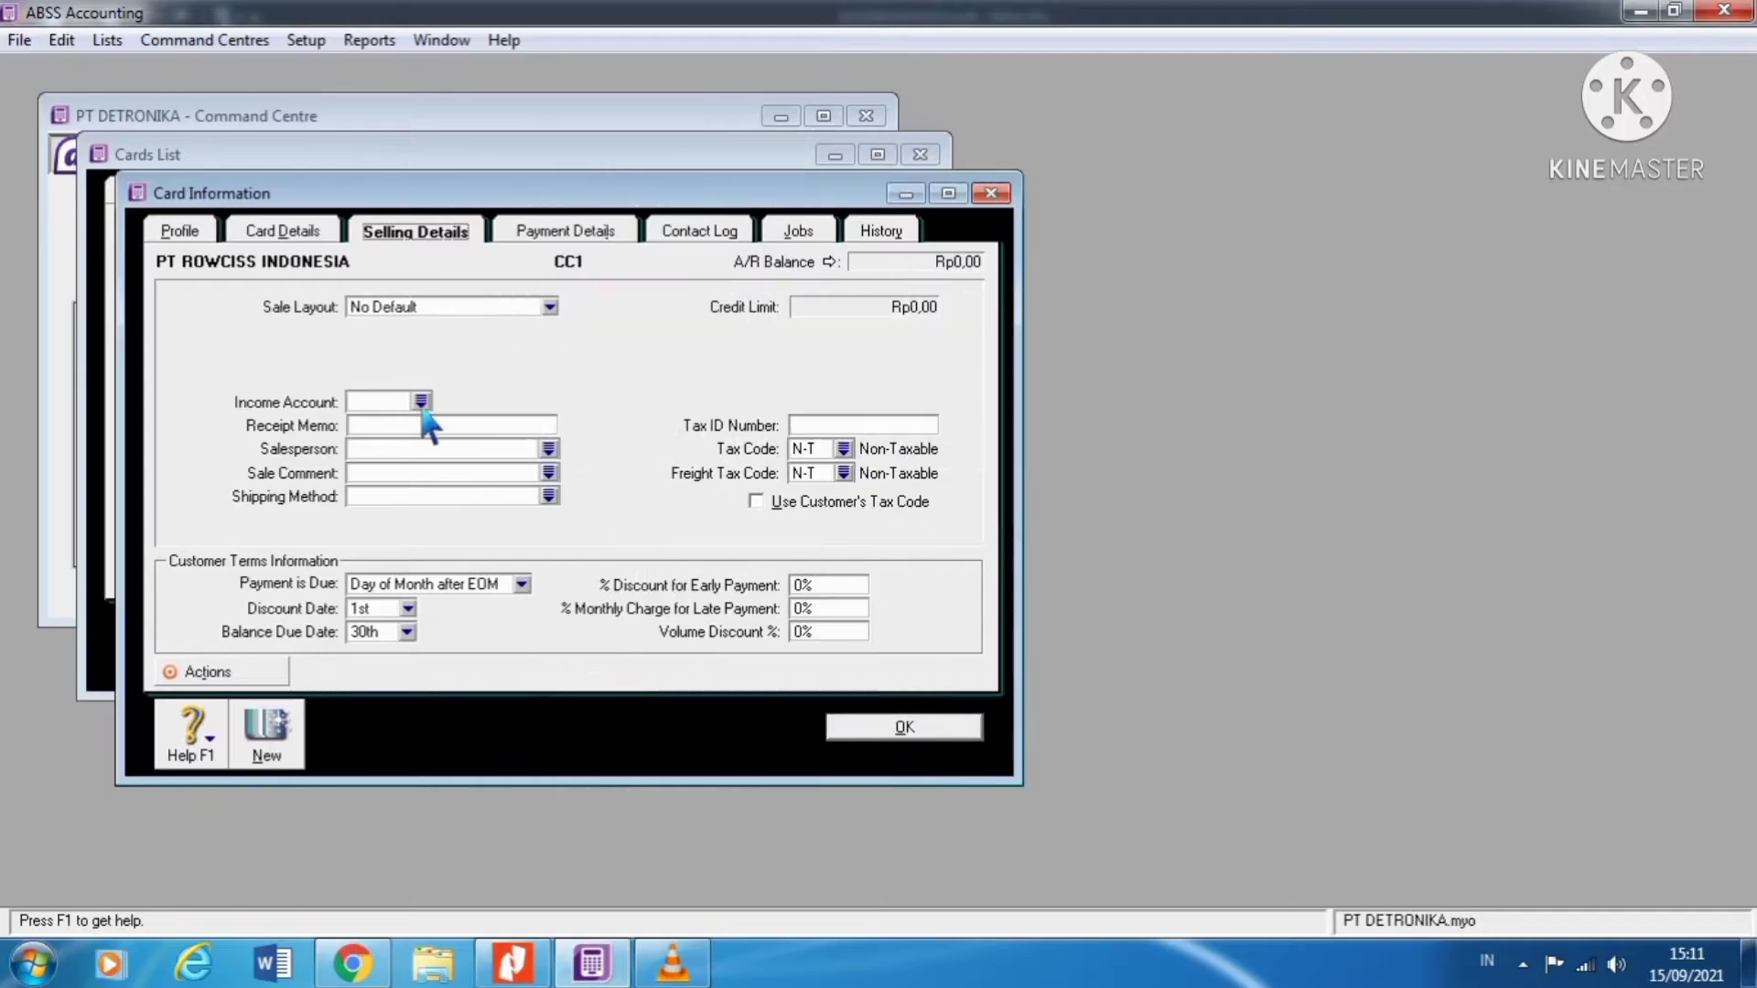
{"action": "left_click", "coordinate": [420, 401]}
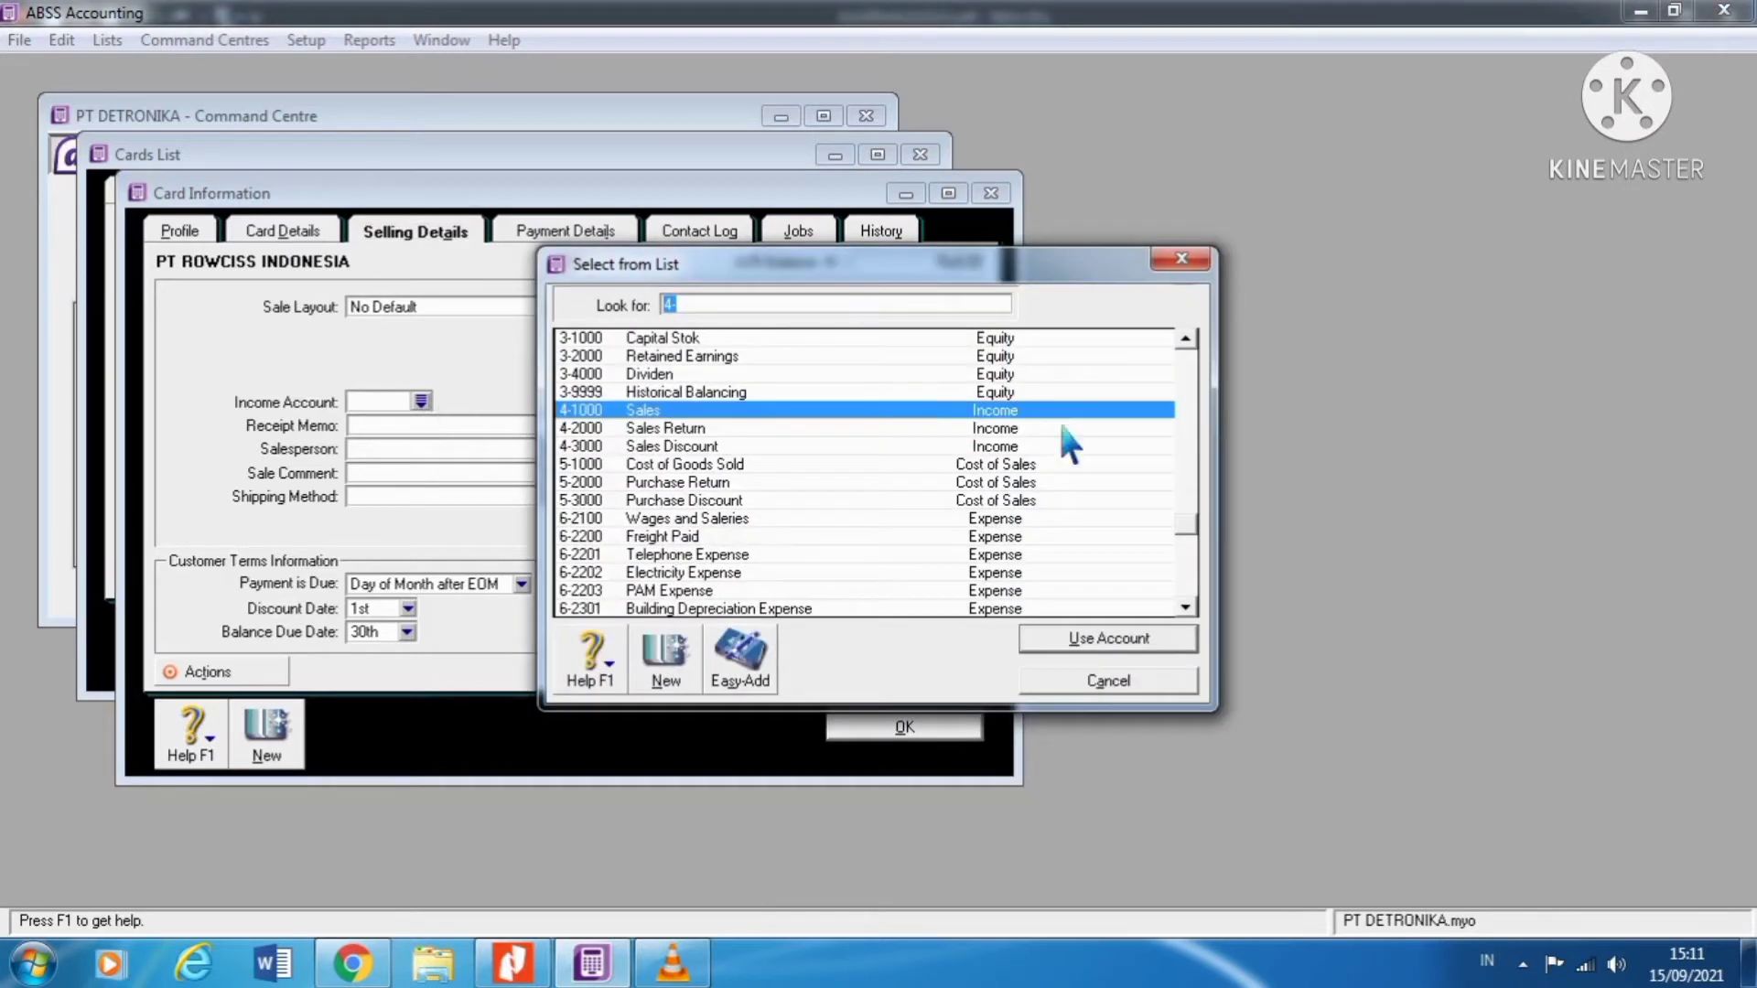
{"action": "left_click", "coordinate": [1181, 259]}
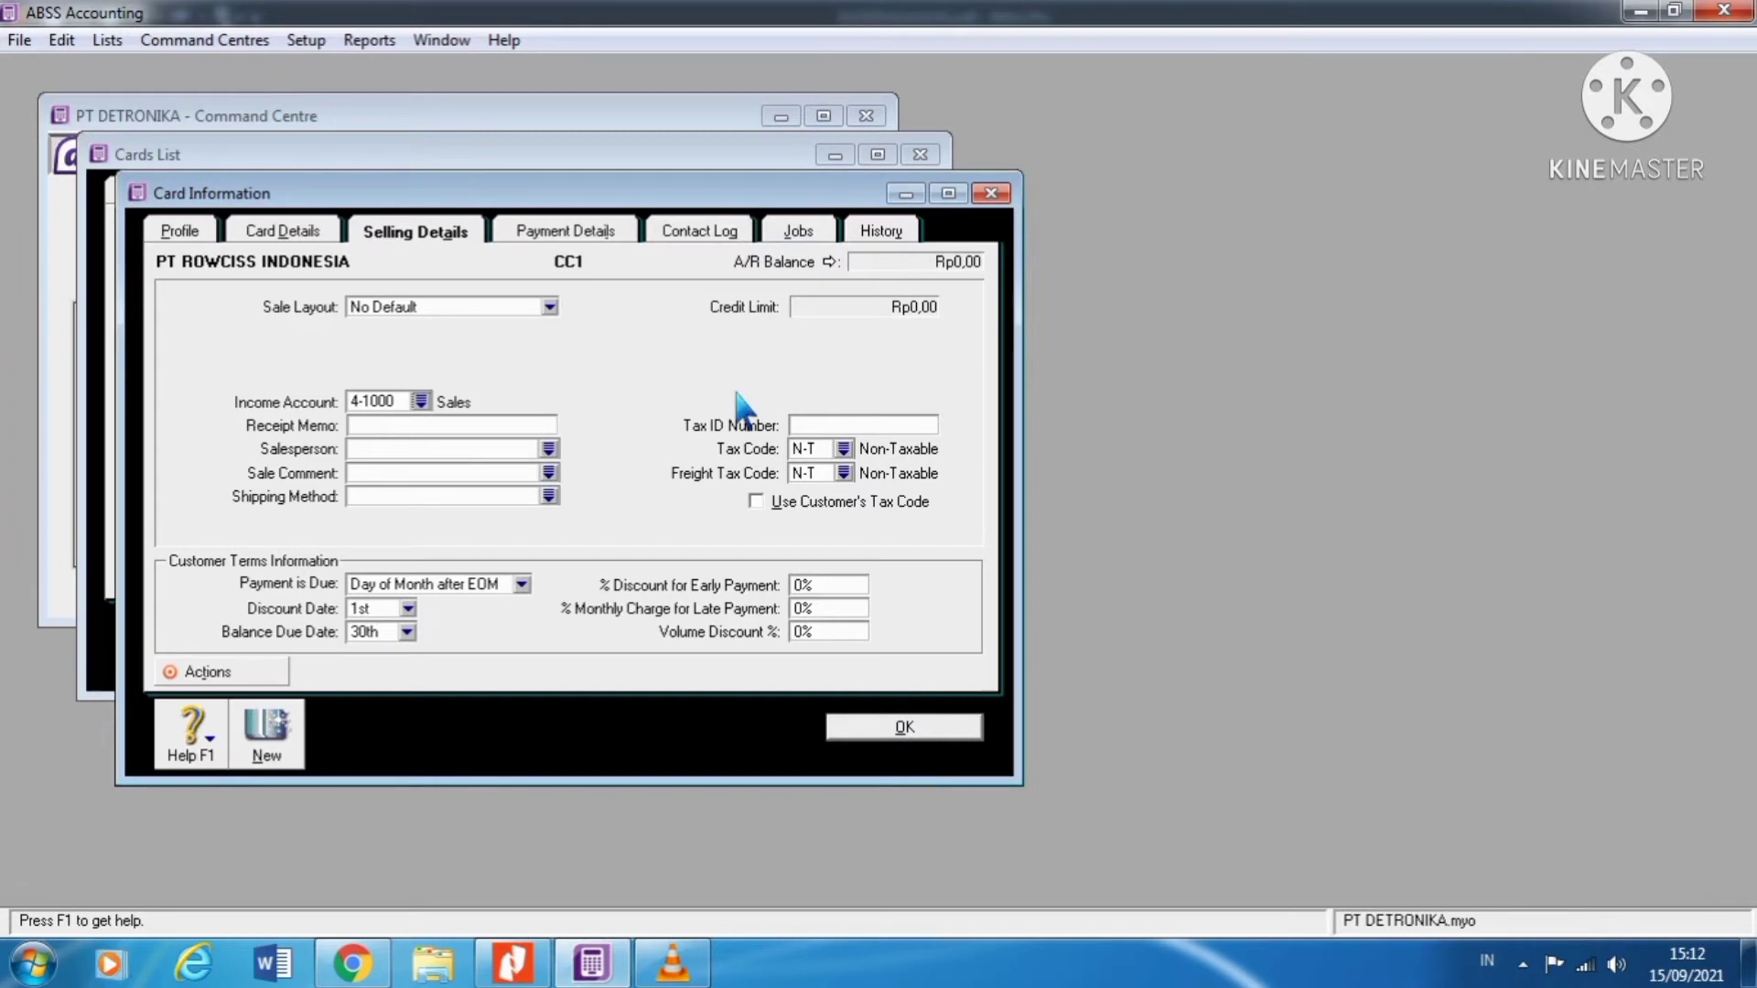
Step: Apply the VAT tax code and make payment due In a Given # of Days
{"action": "left_click", "coordinate": [864, 458]}
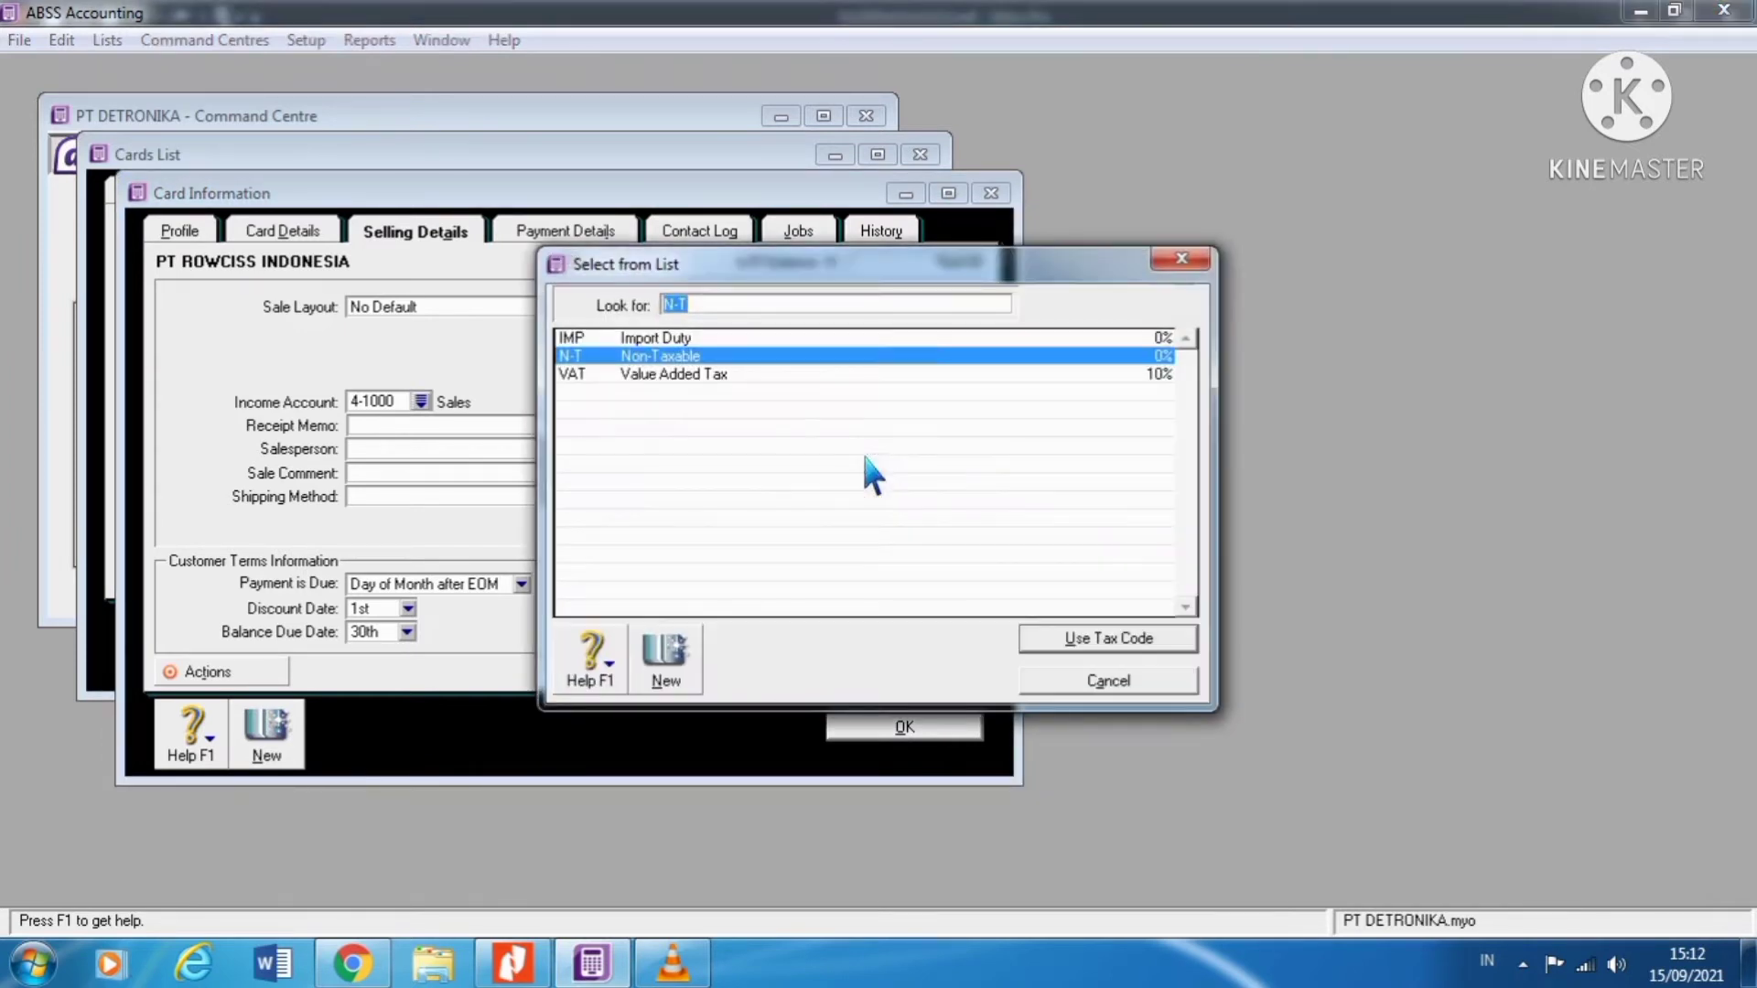
{"action": "left_click", "coordinate": [727, 380]}
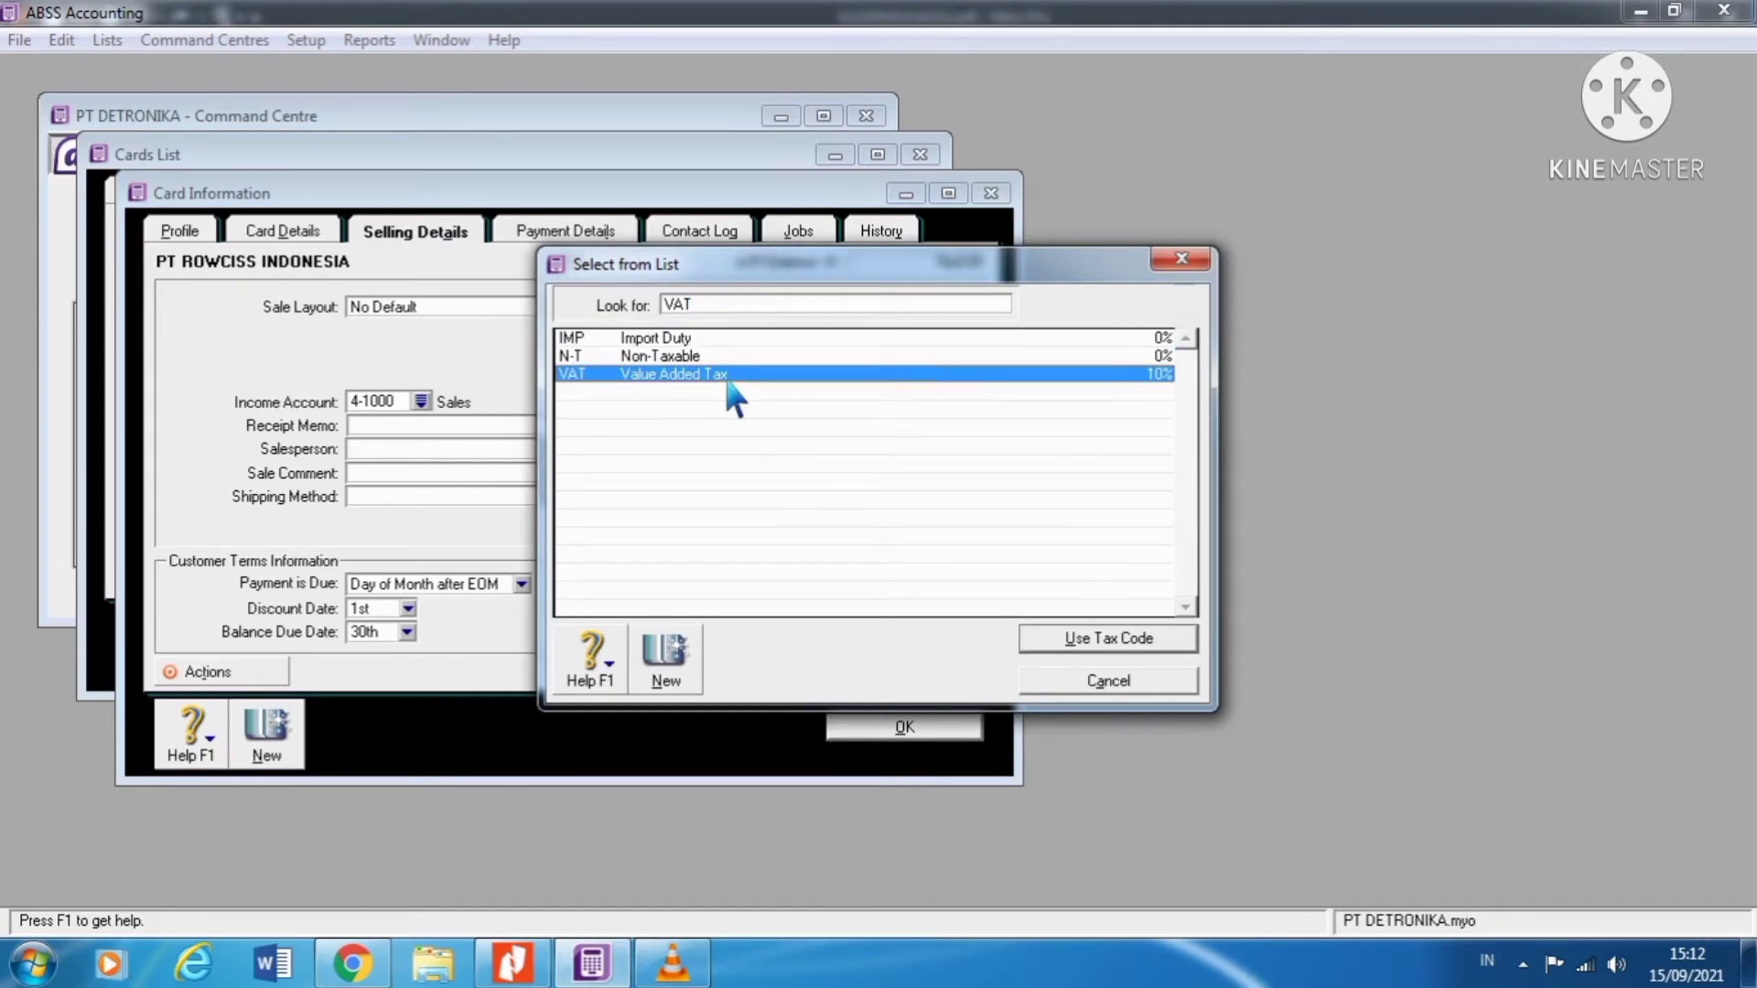
{"action": "left_click", "coordinate": [1146, 645]}
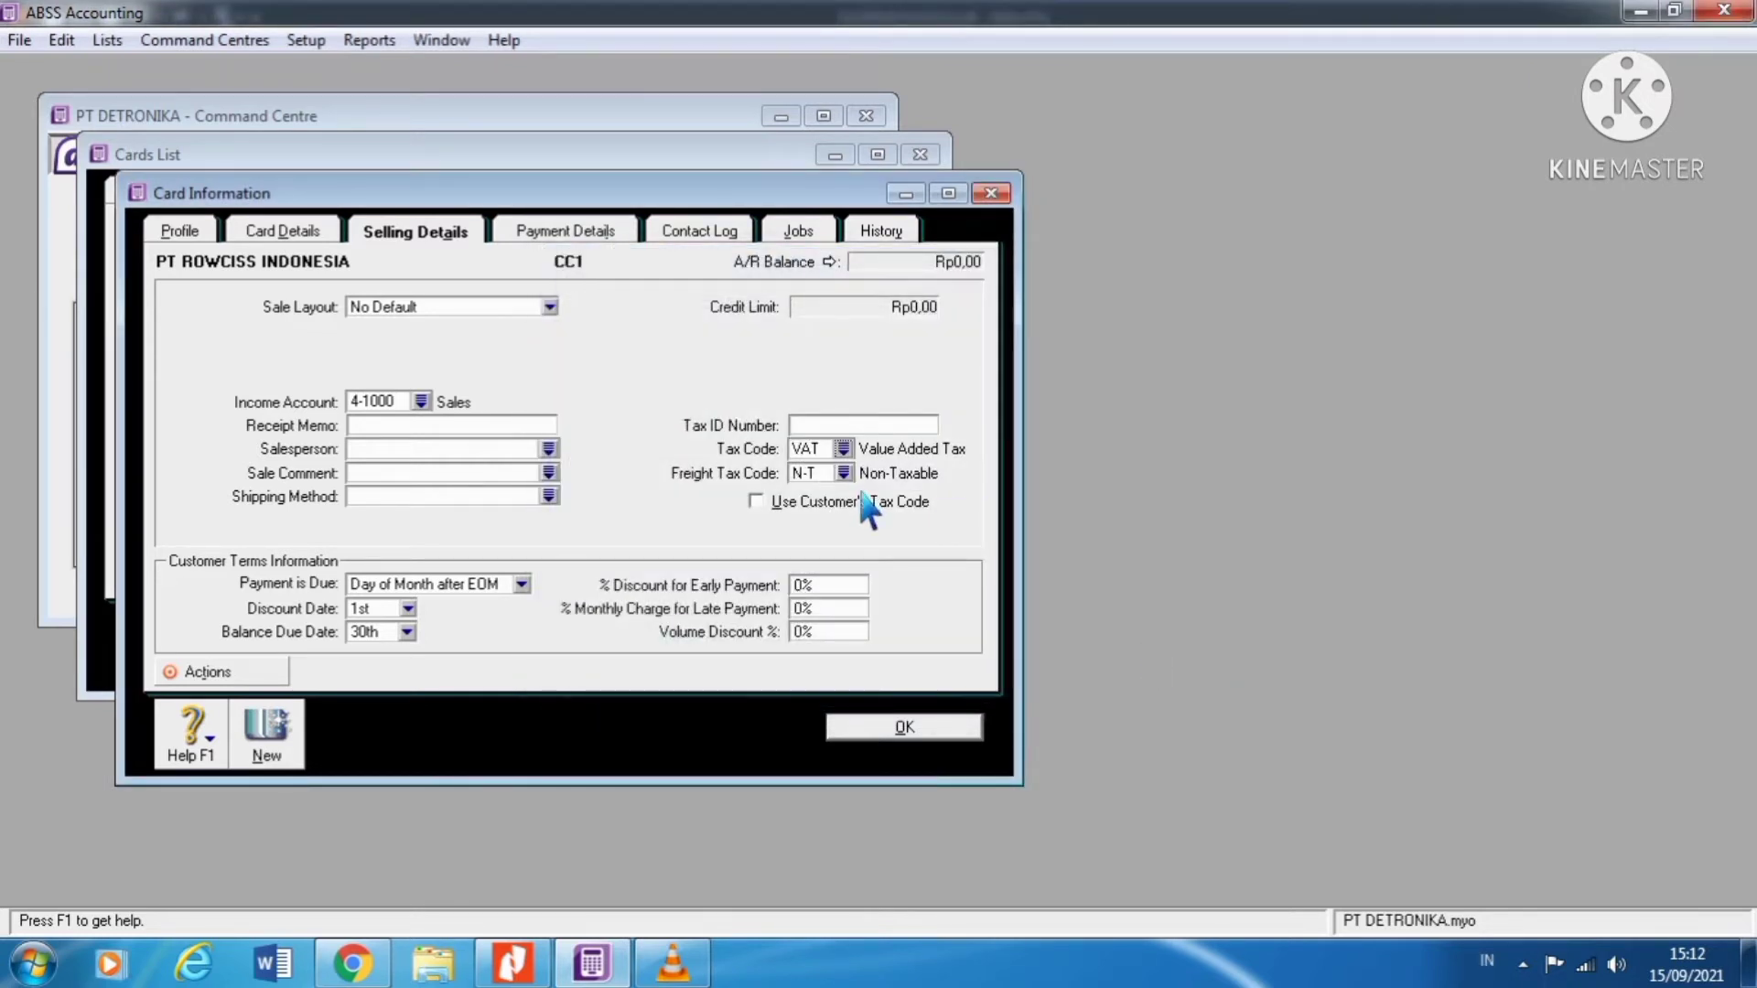
{"action": "left_click", "coordinate": [412, 585]}
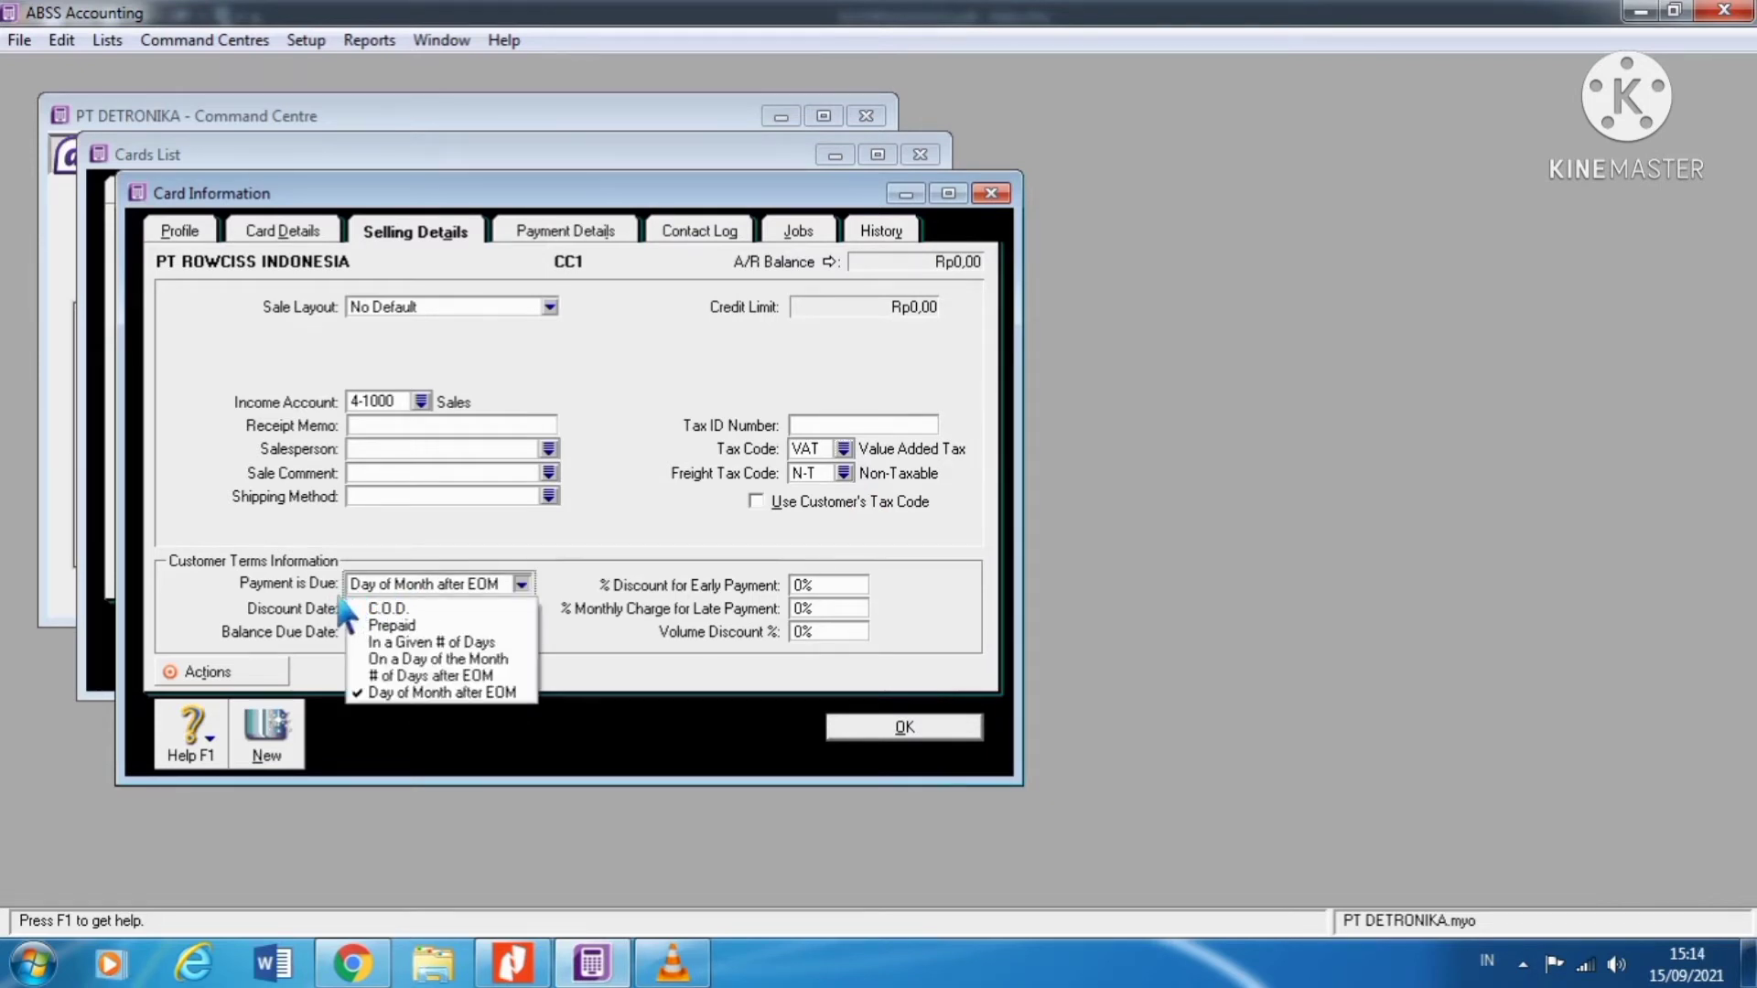
{"action": "left_click", "coordinate": [488, 645]}
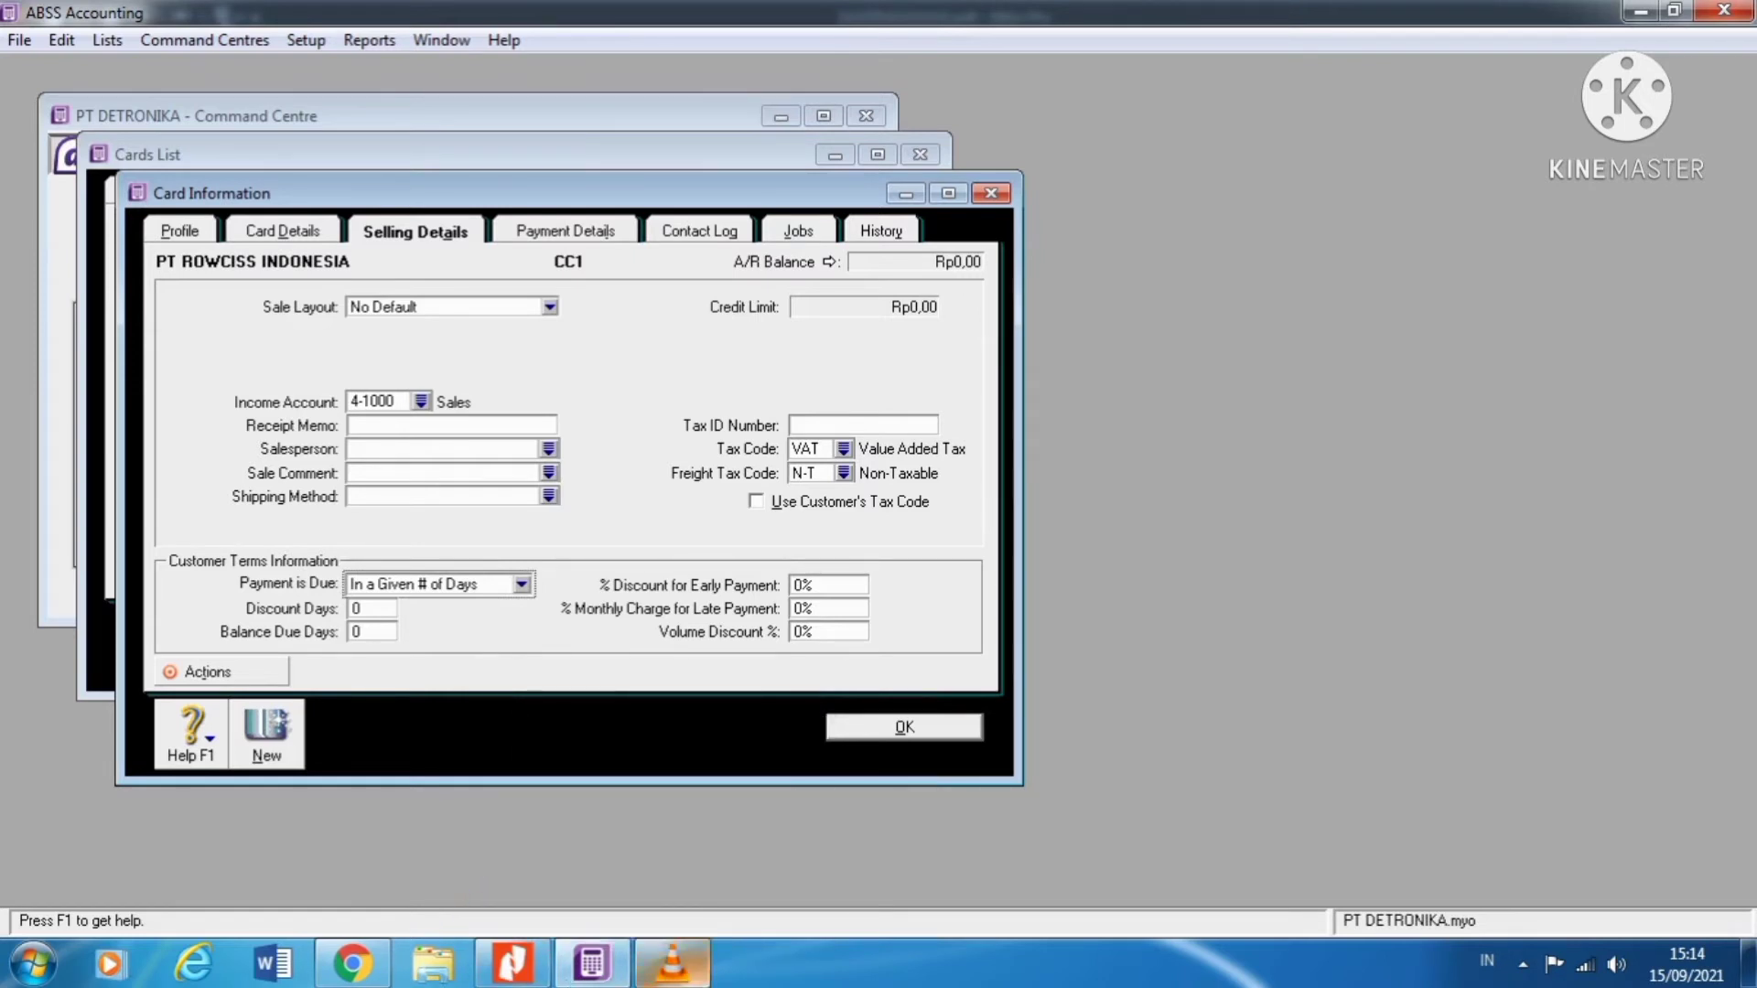
{"action": "left_click", "coordinate": [512, 963]}
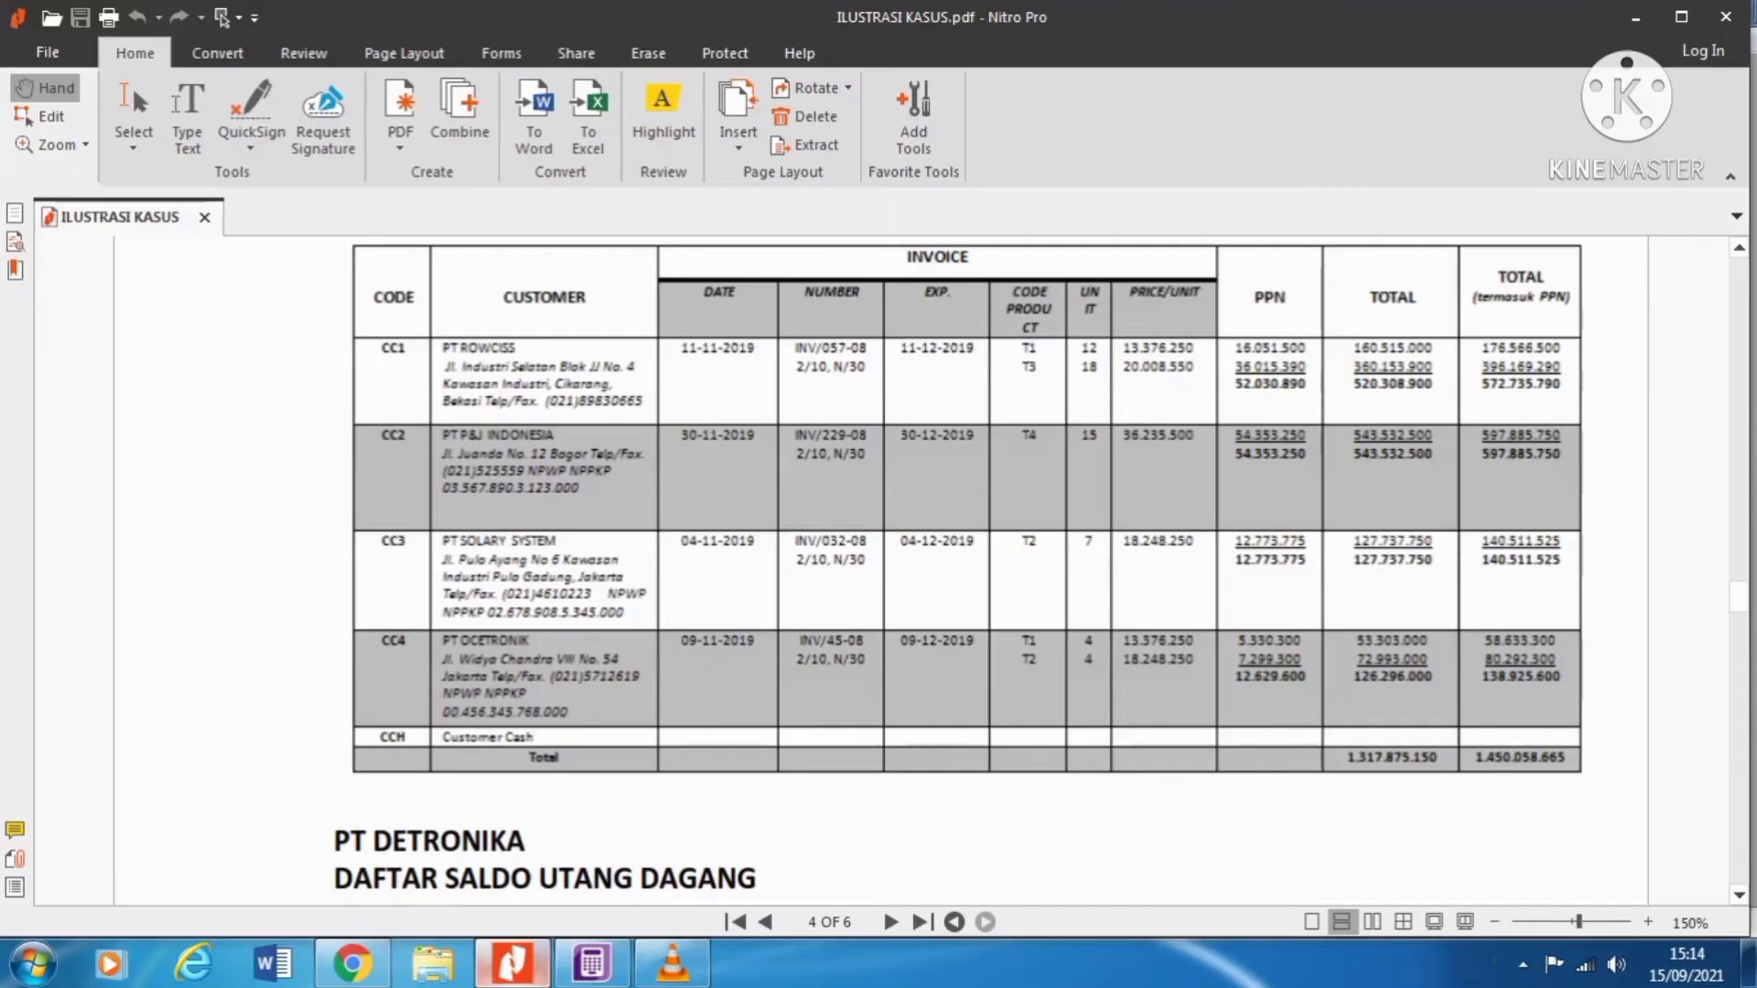
Step: Check the 2/10, n/30 credit terms on page 1 of the case PDF
{"action": "scroll", "coordinate": [956, 567], "scroll_direction": "up", "scroll_amount": 10}
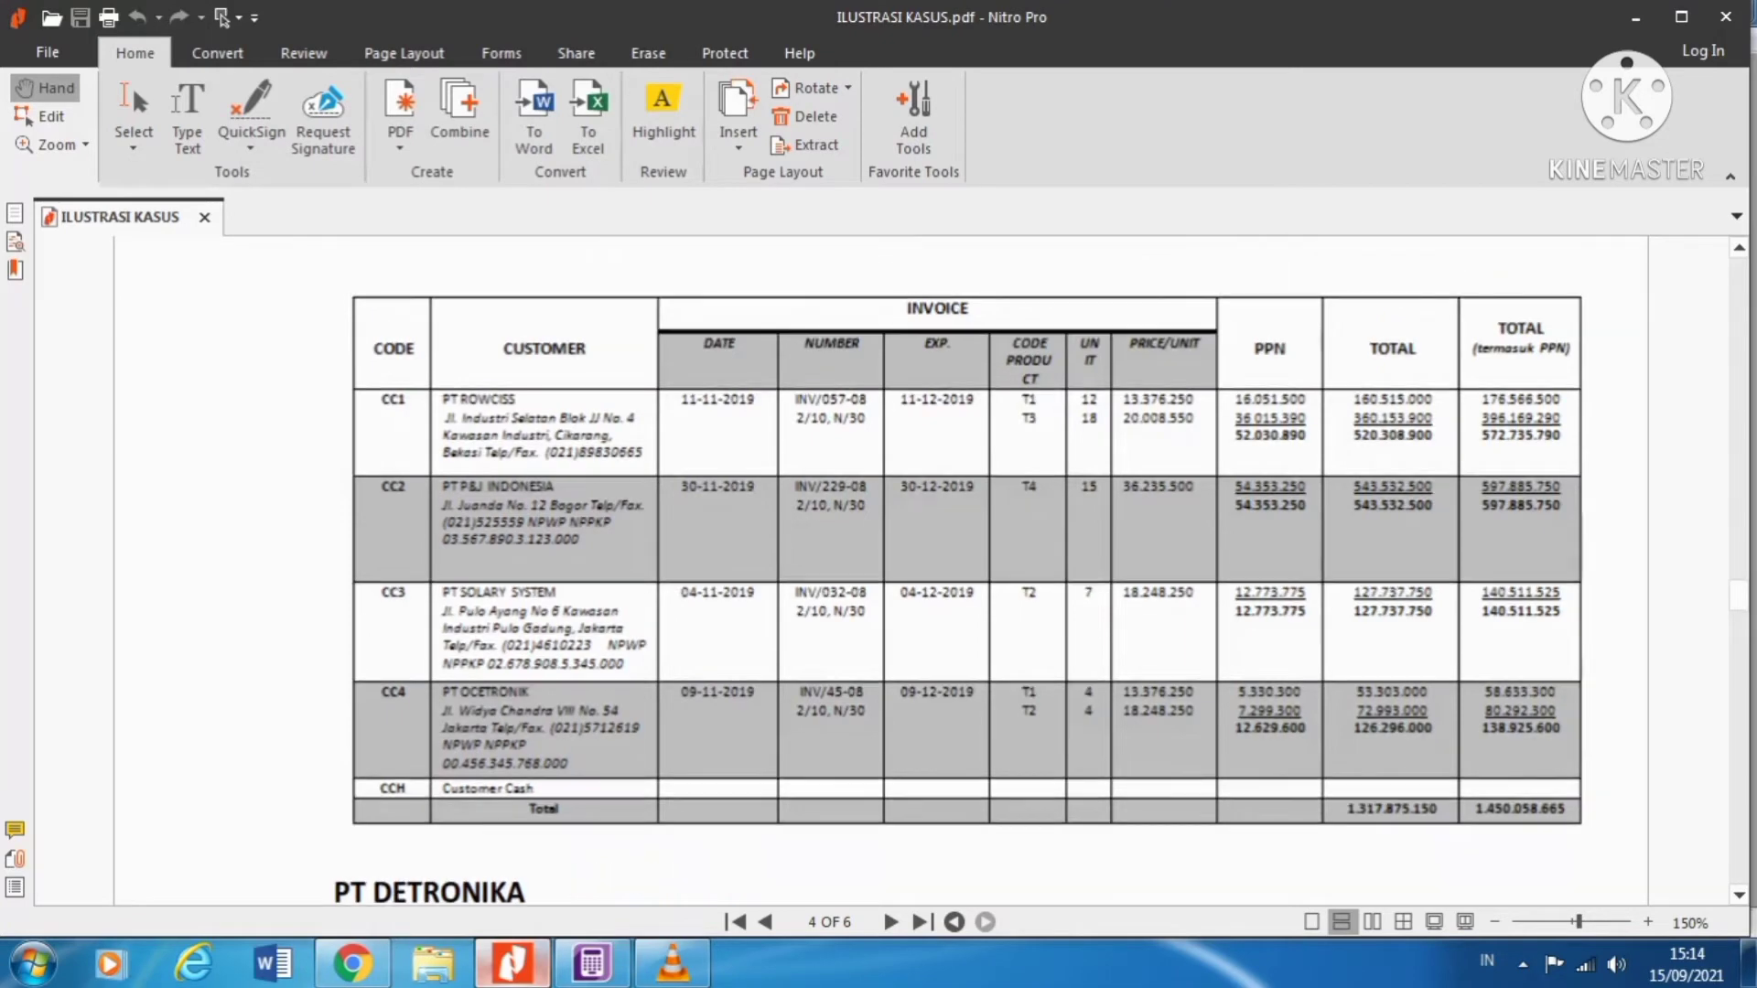
{"action": "scroll", "coordinate": [956, 567], "scroll_direction": "up", "scroll_amount": 15}
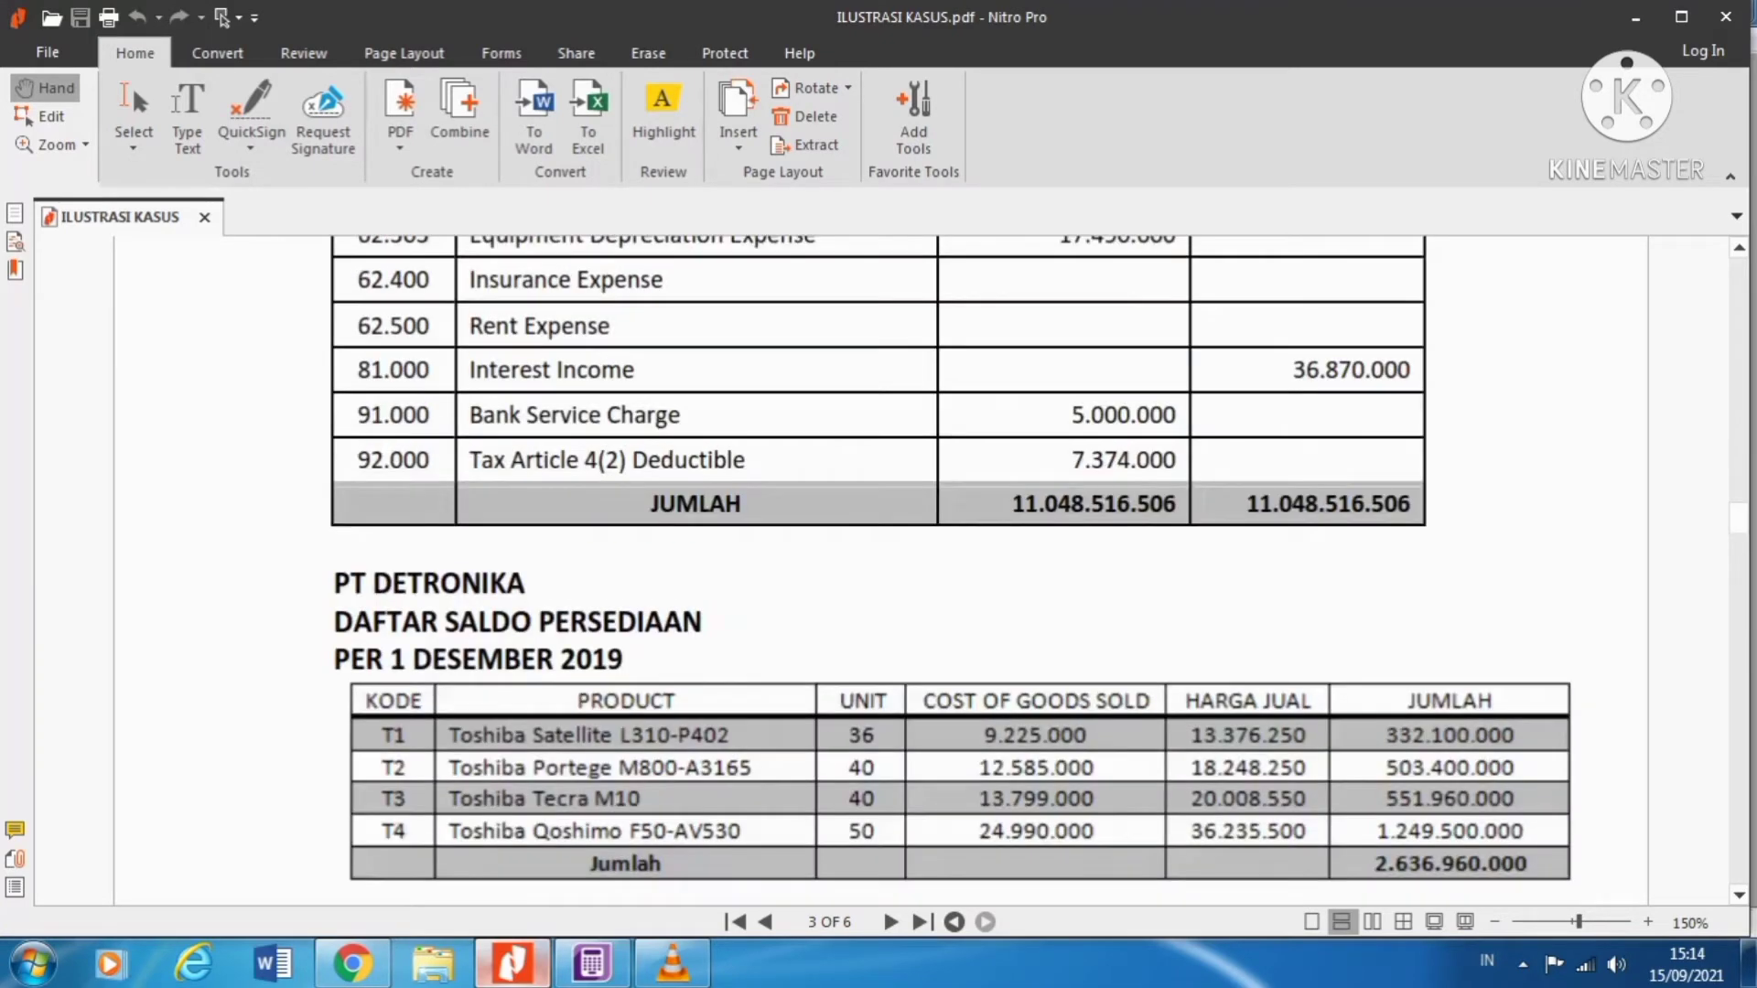
{"action": "scroll", "coordinate": [967, 562], "scroll_direction": "down", "scroll_amount": 2}
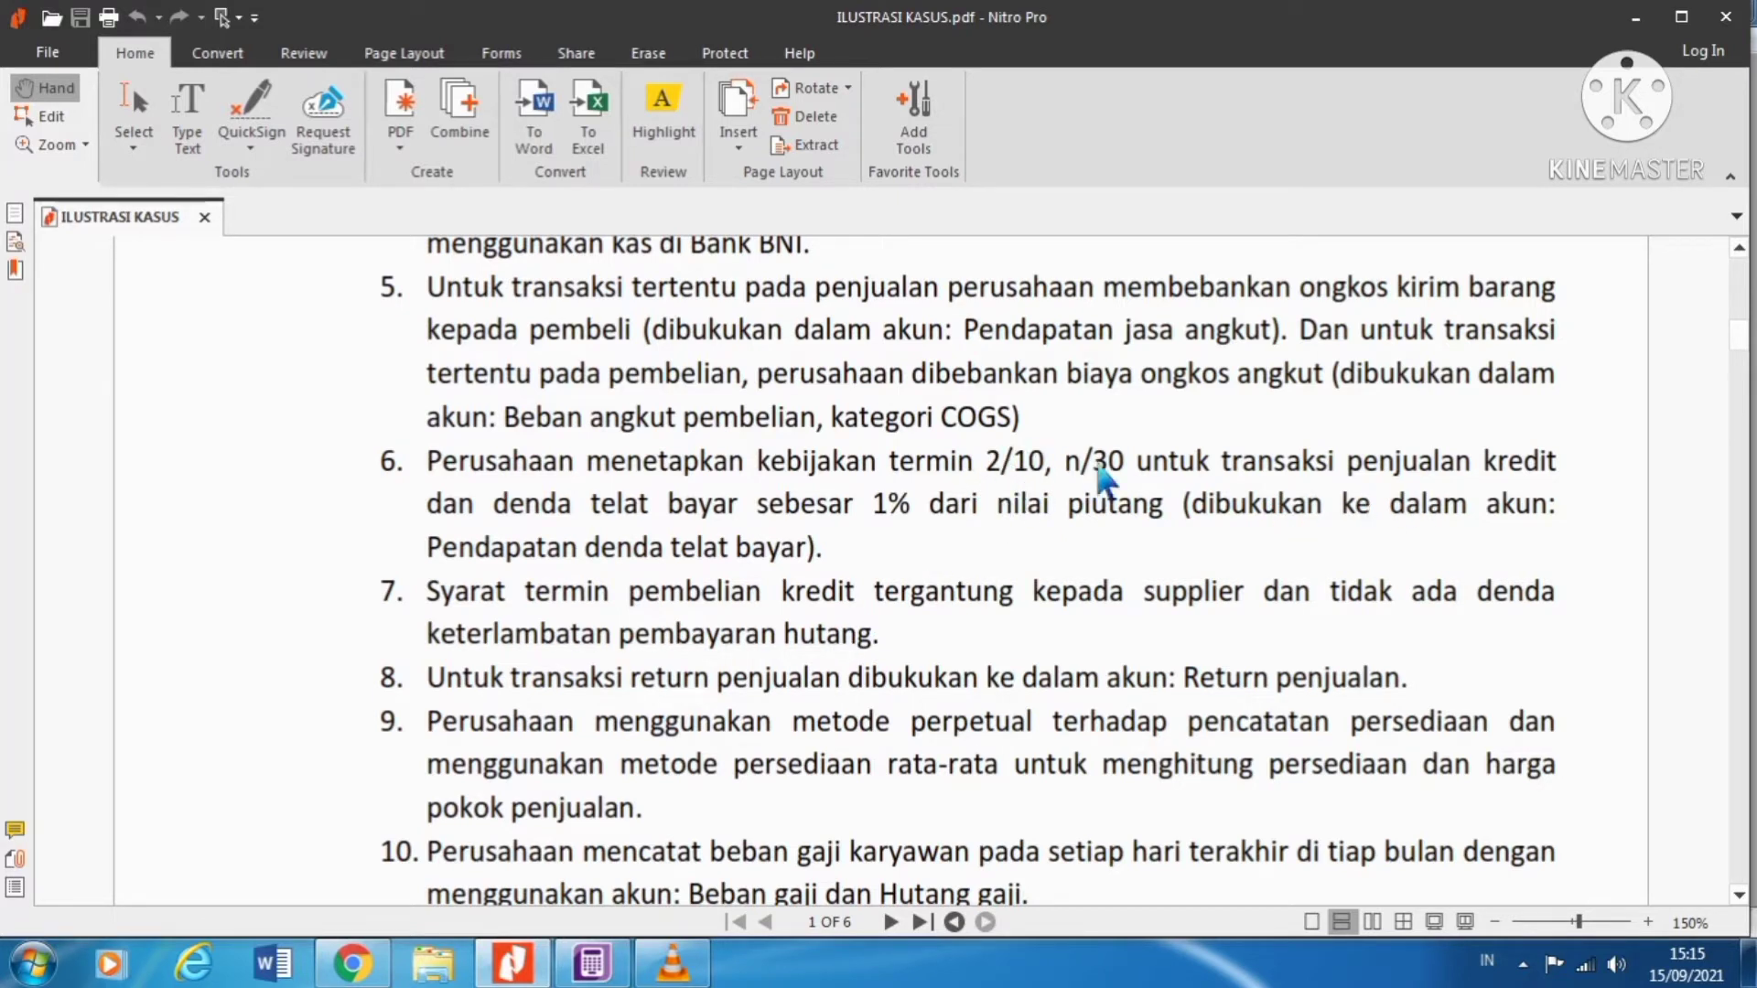
{"action": "left_click", "coordinate": [591, 963]}
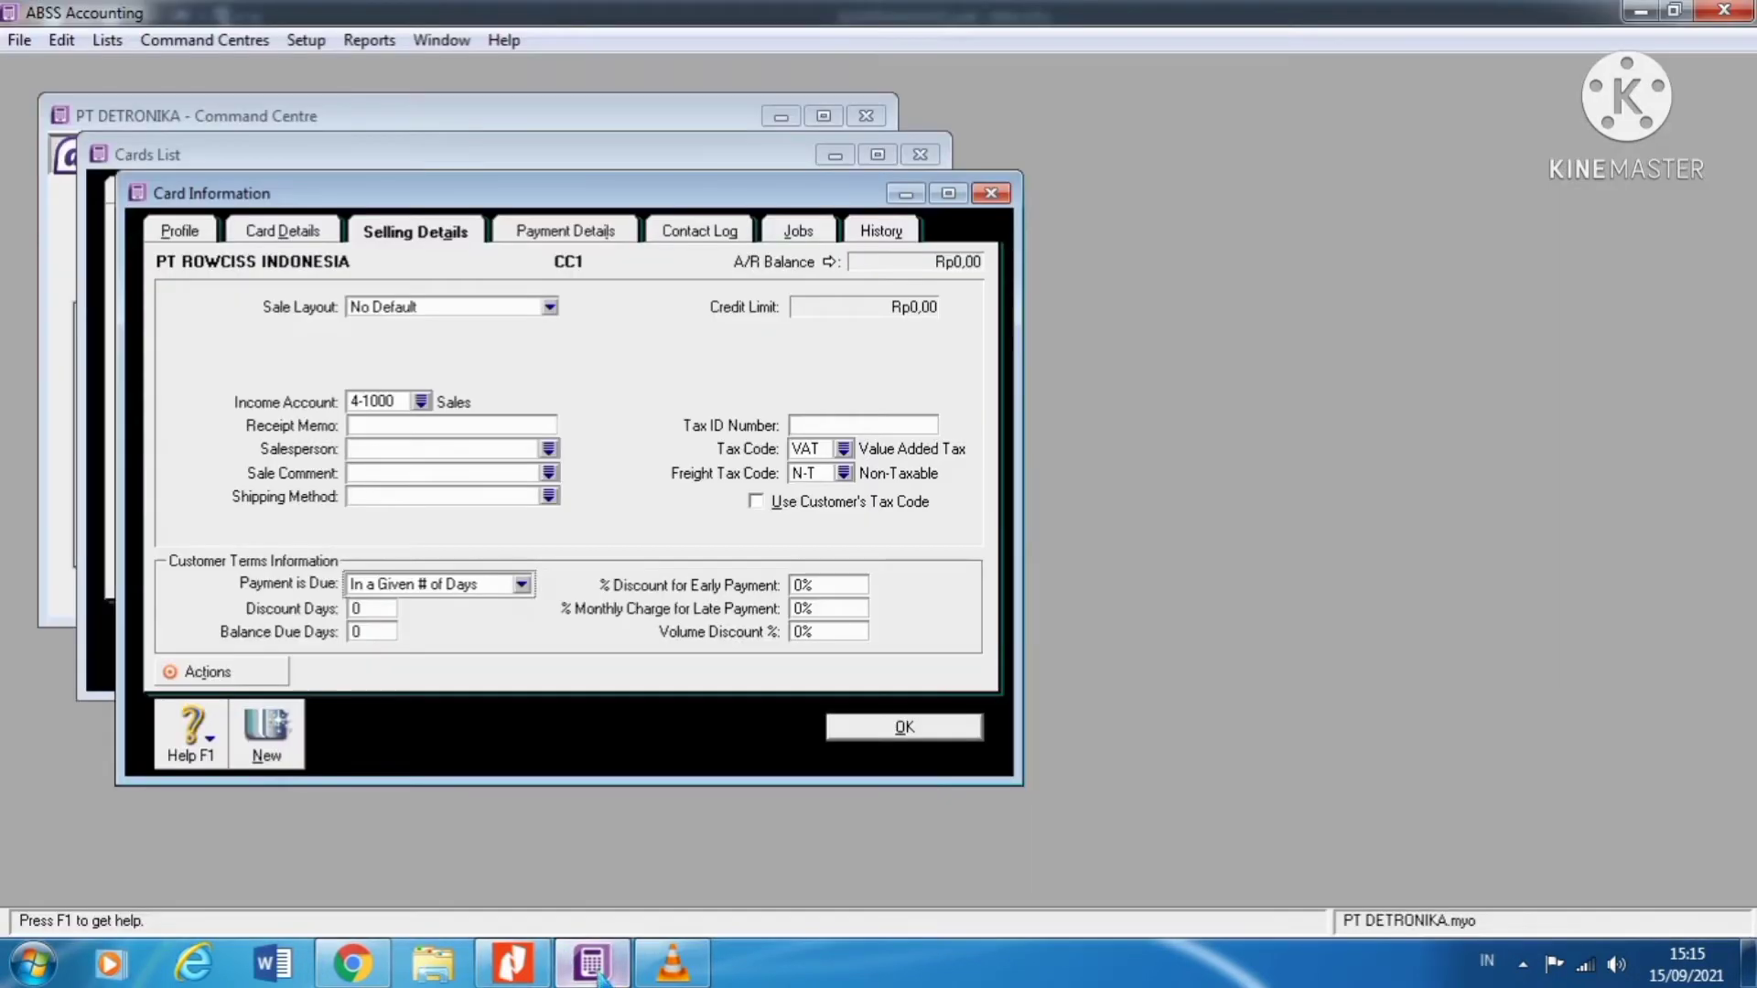
Step: Enter 10 discount days, 30 balance due days and 2% early-payment discount, then save the card
{"action": "left_click", "coordinate": [394, 609]}
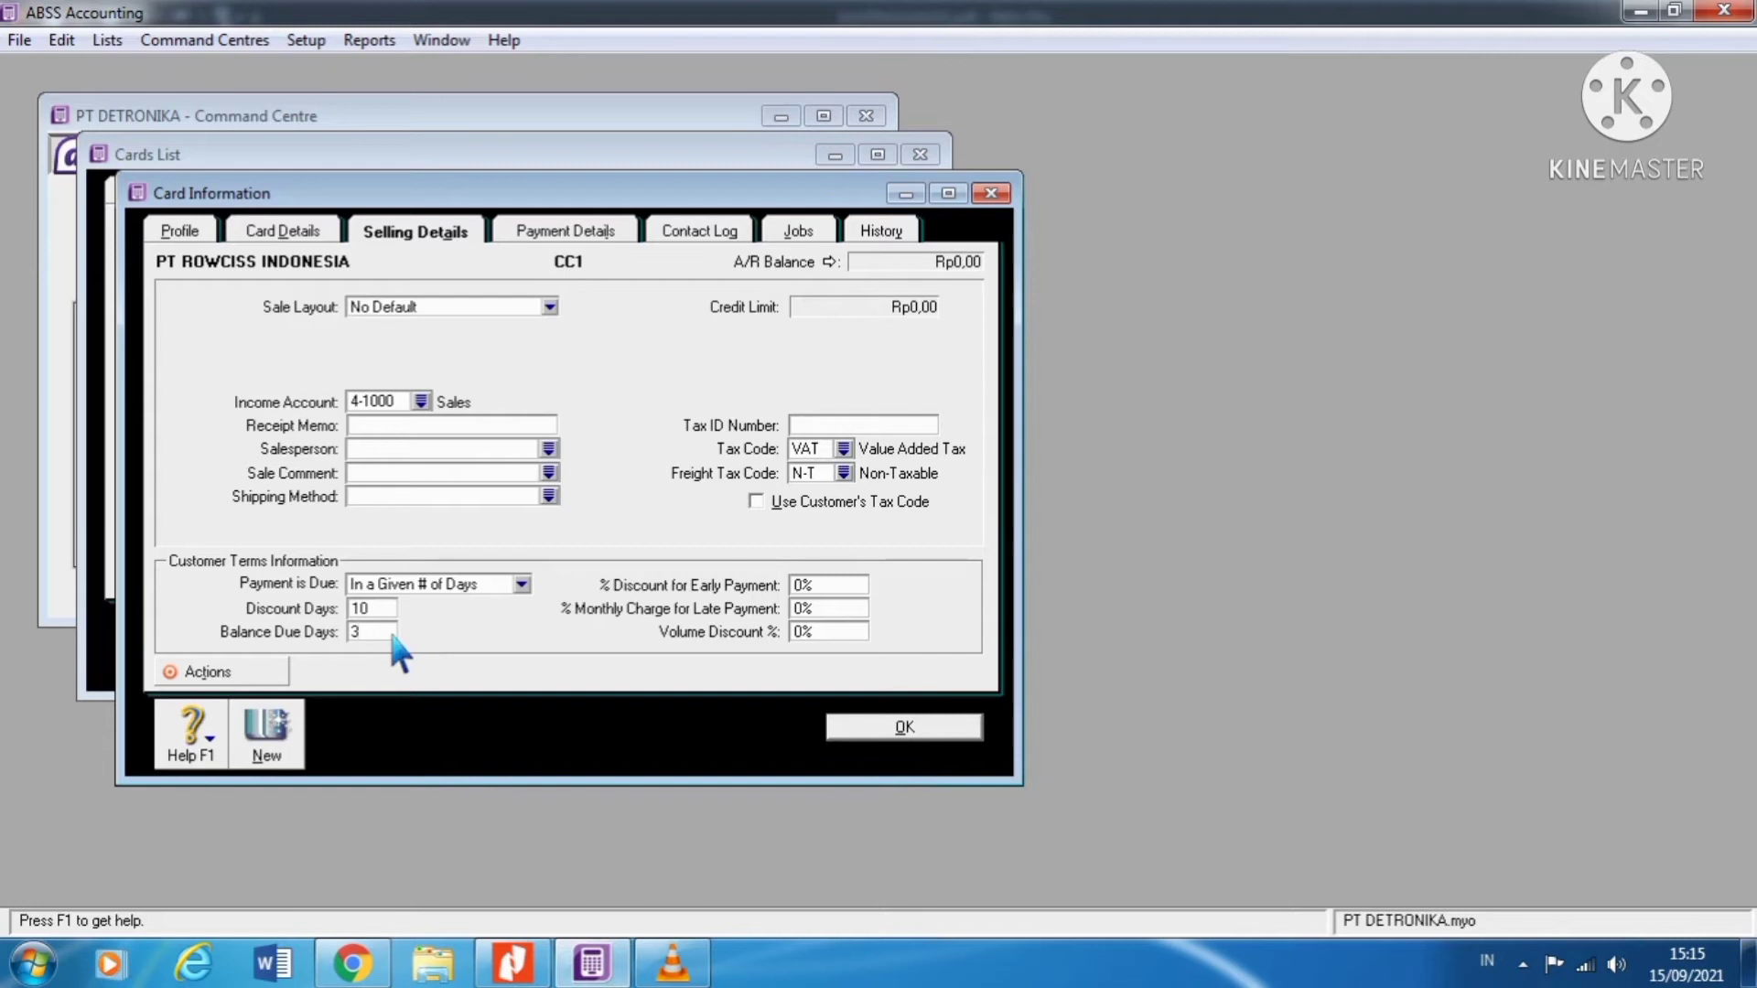
{"action": "left_click", "coordinate": [841, 590]}
{"action": "type", "text": "2%"}
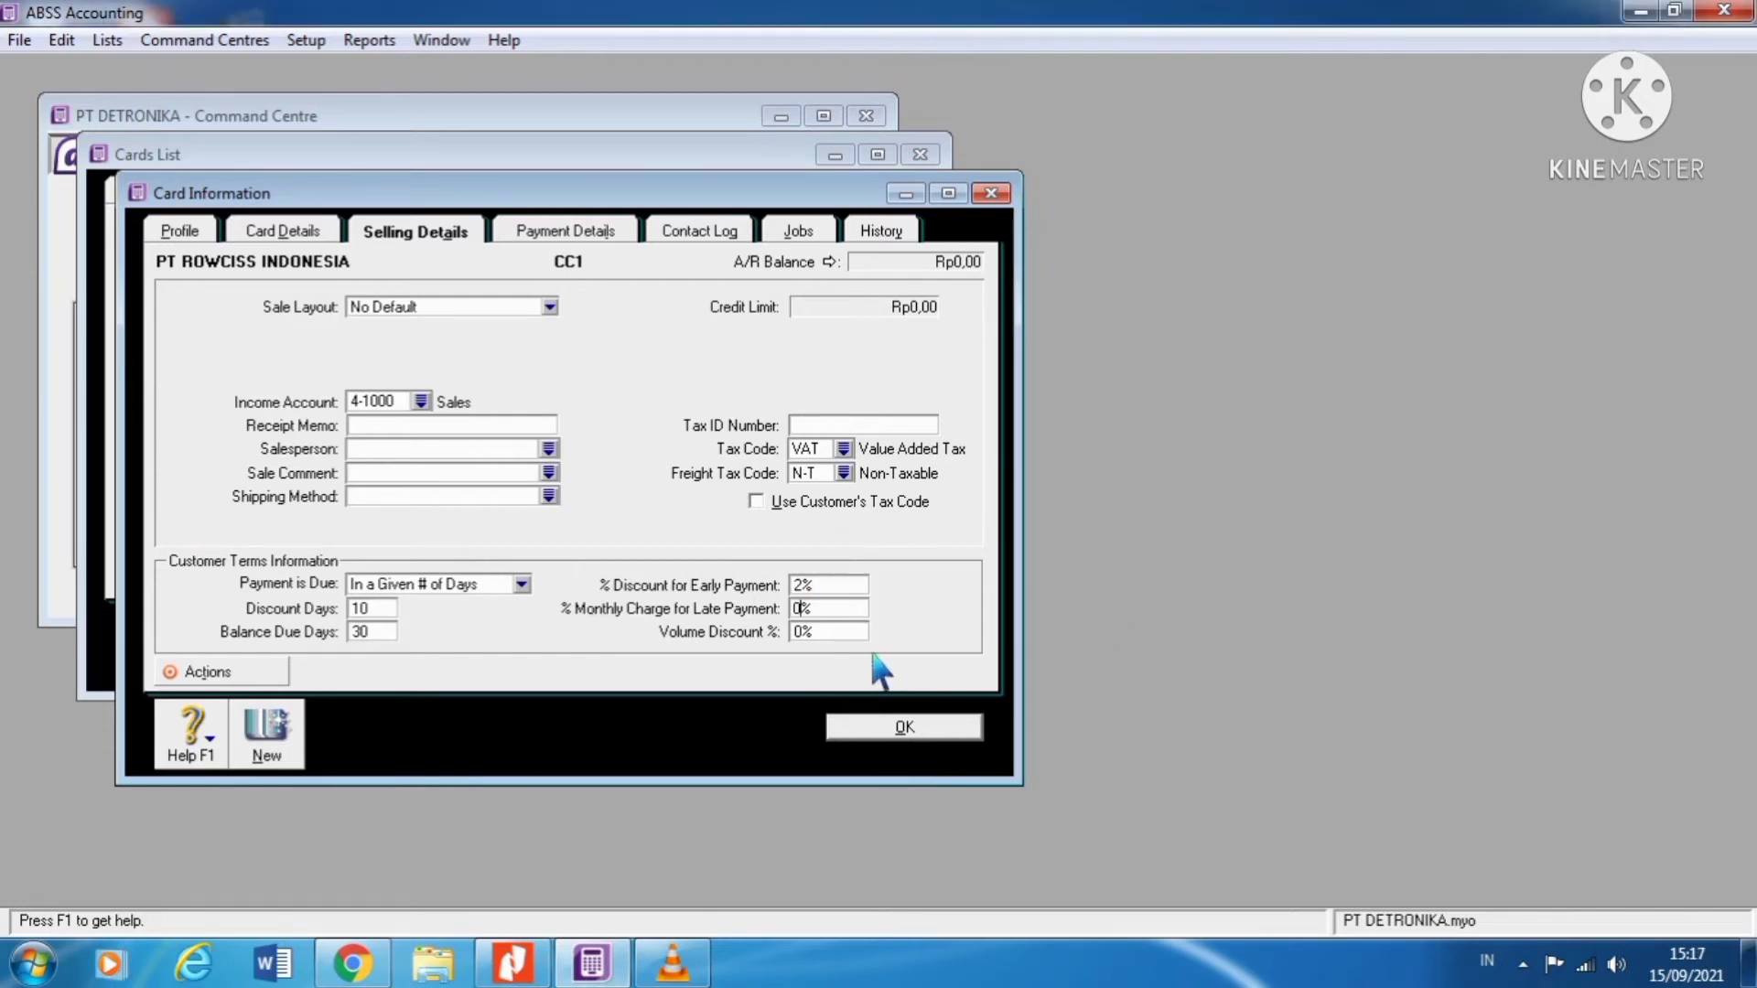
{"action": "left_click", "coordinate": [926, 746]}
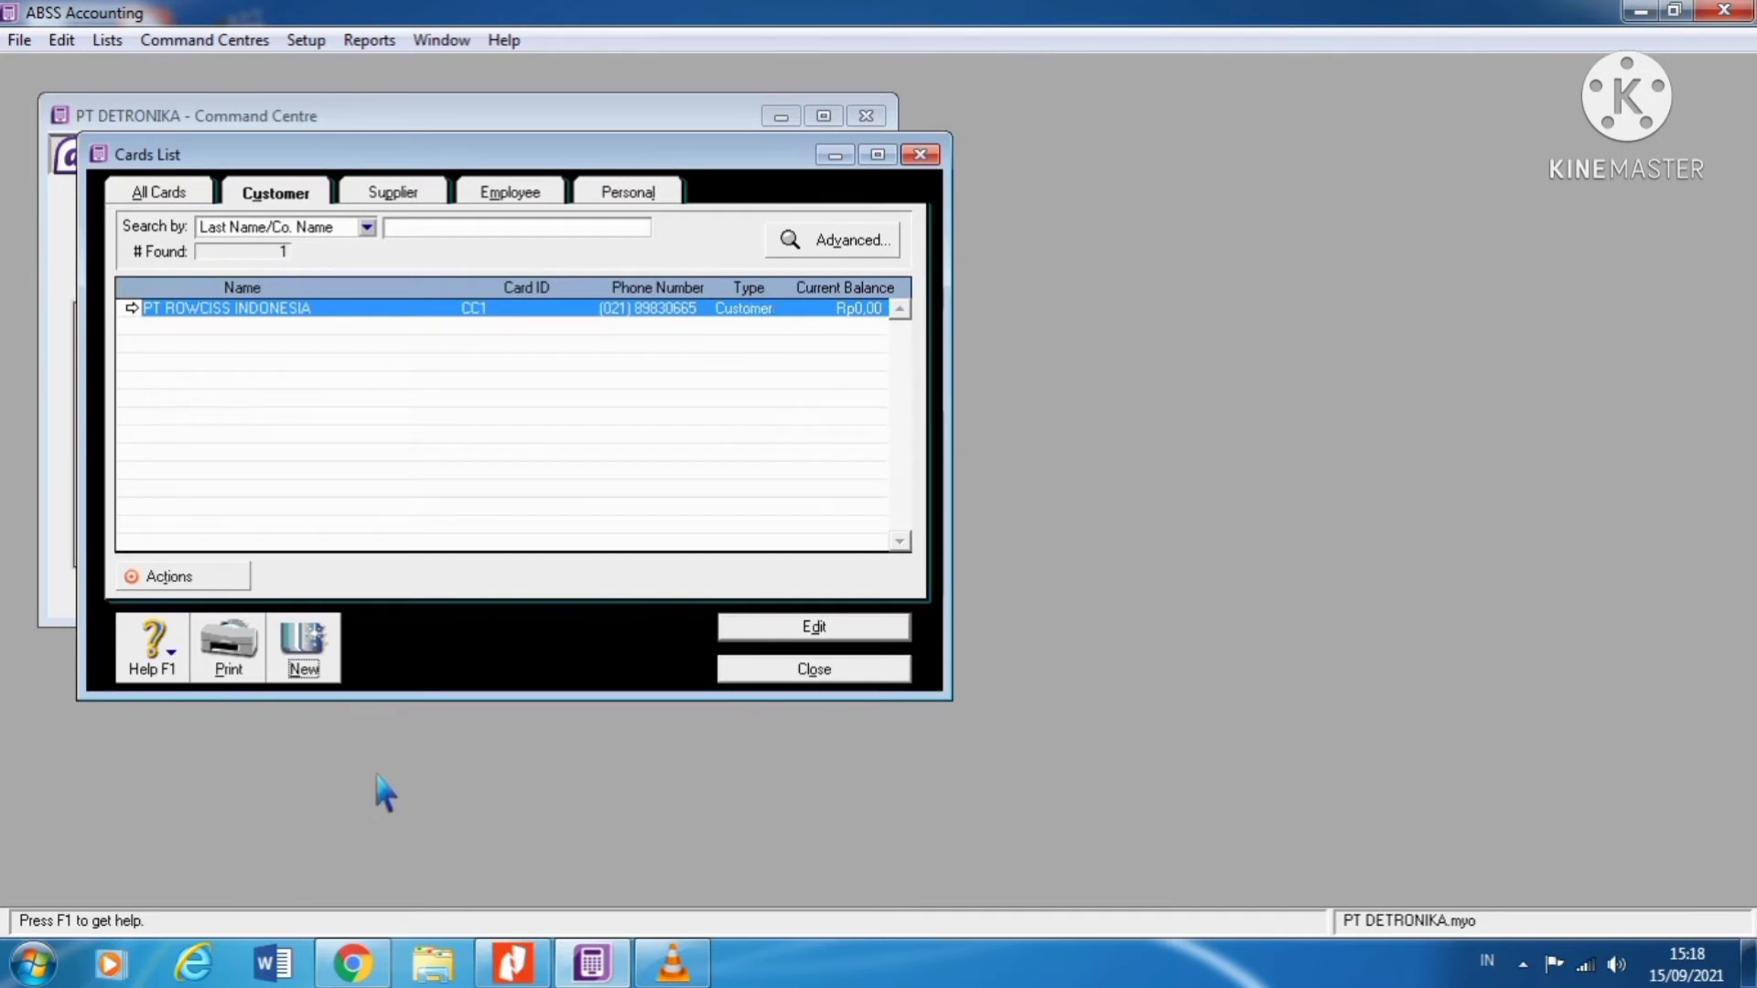
{"action": "left_click", "coordinate": [542, 961]}
Step: Review the page 4 customer invoice table in the PDF, then return to the Cards List
{"action": "scroll", "coordinate": [718, 645], "scroll_direction": "down", "scroll_amount": 1}
{"action": "scroll", "coordinate": [718, 650], "scroll_direction": "down", "scroll_amount": 15}
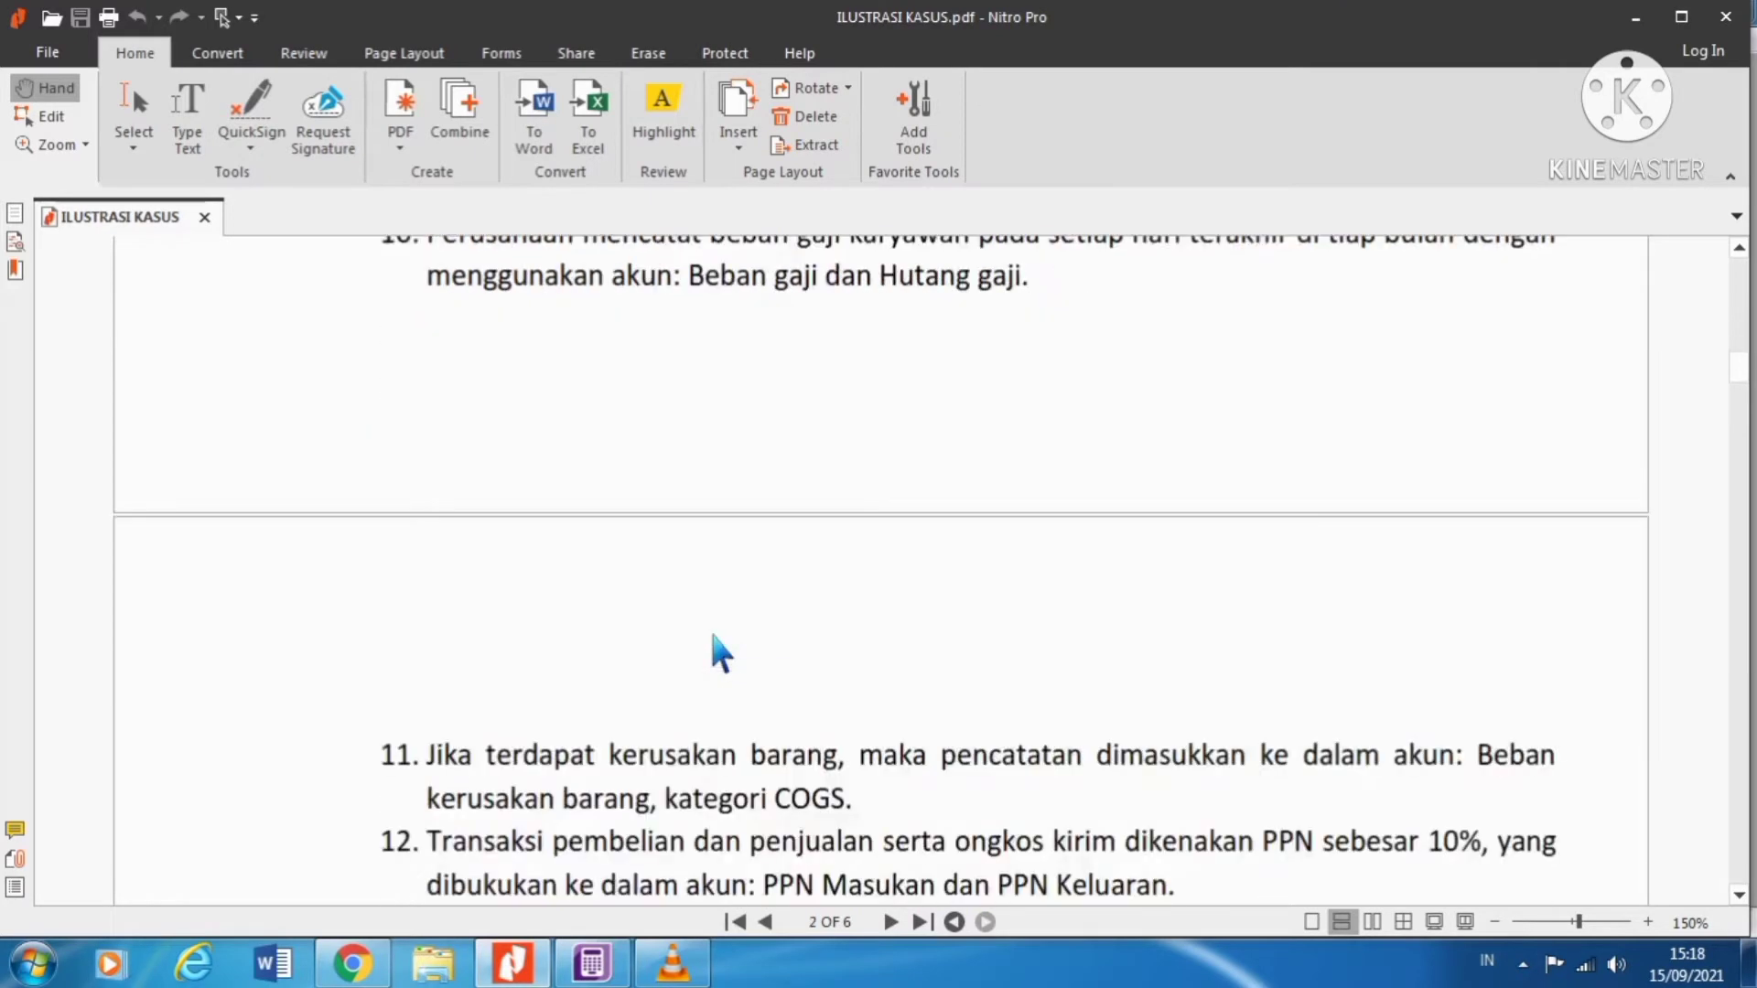
{"action": "scroll", "coordinate": [718, 651], "scroll_direction": "down", "scroll_amount": 20}
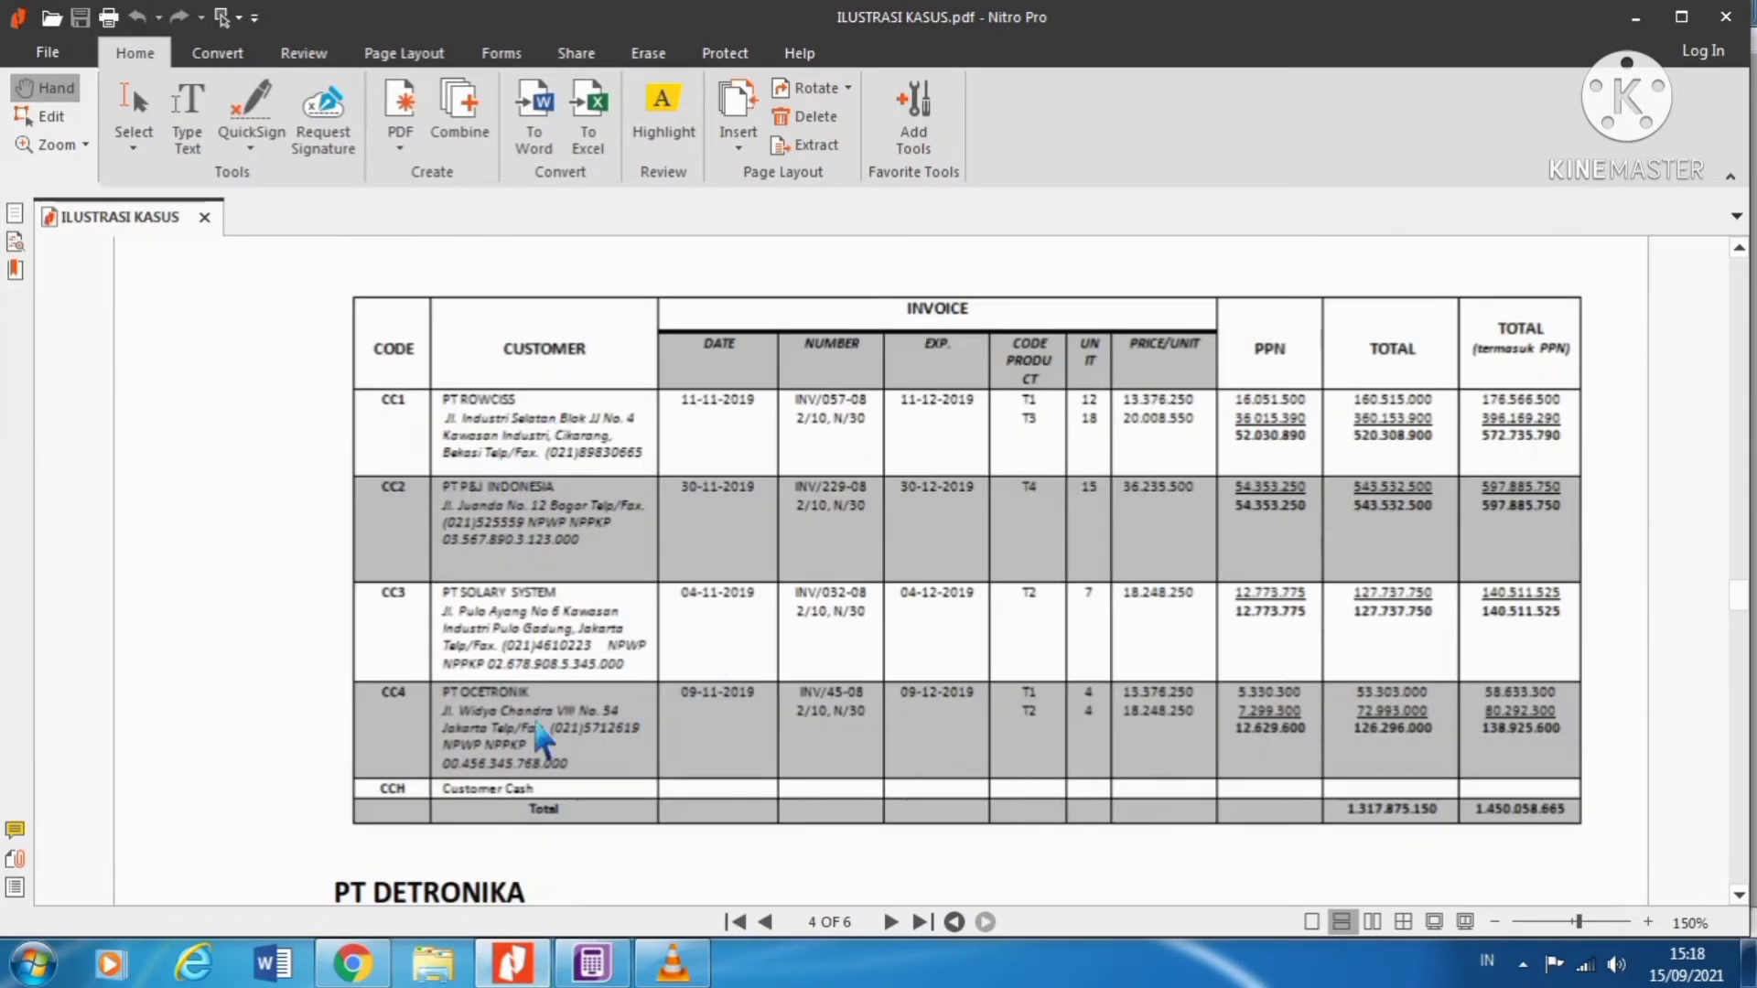
{"action": "left_click", "coordinate": [591, 963]}
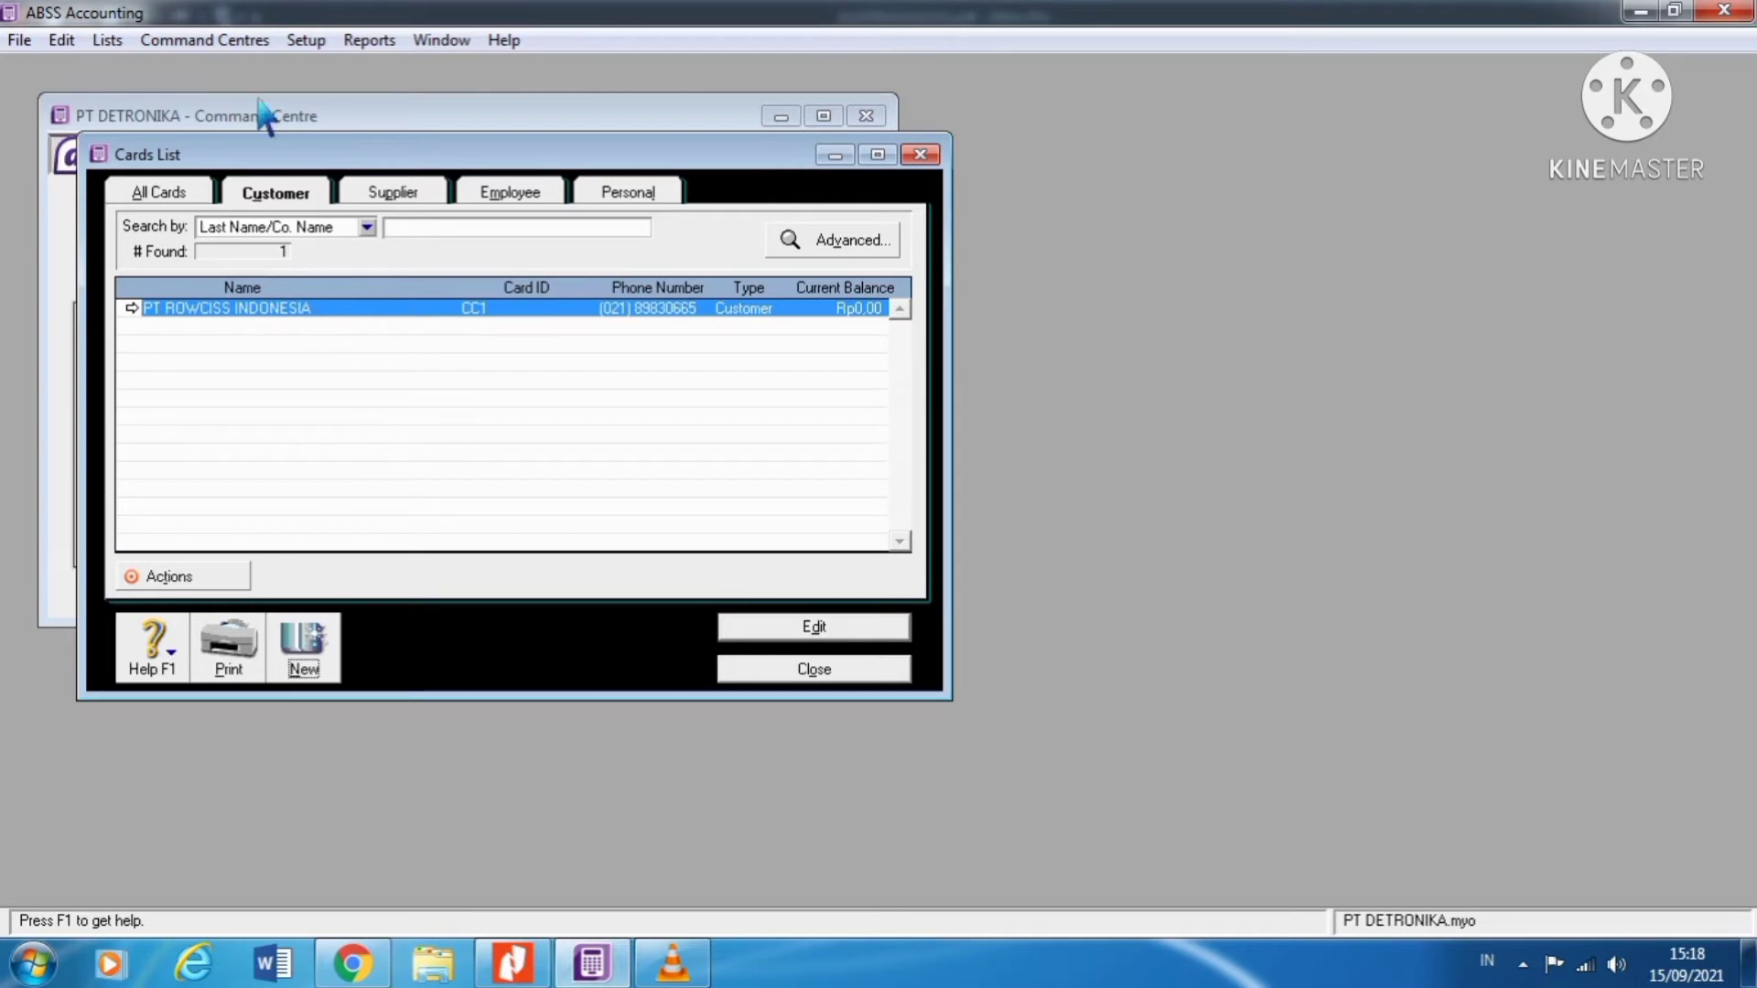
Step: Open the Cards List, filter to Supplier cards, and start a new supplier card
{"action": "left_click", "coordinate": [75, 42]}
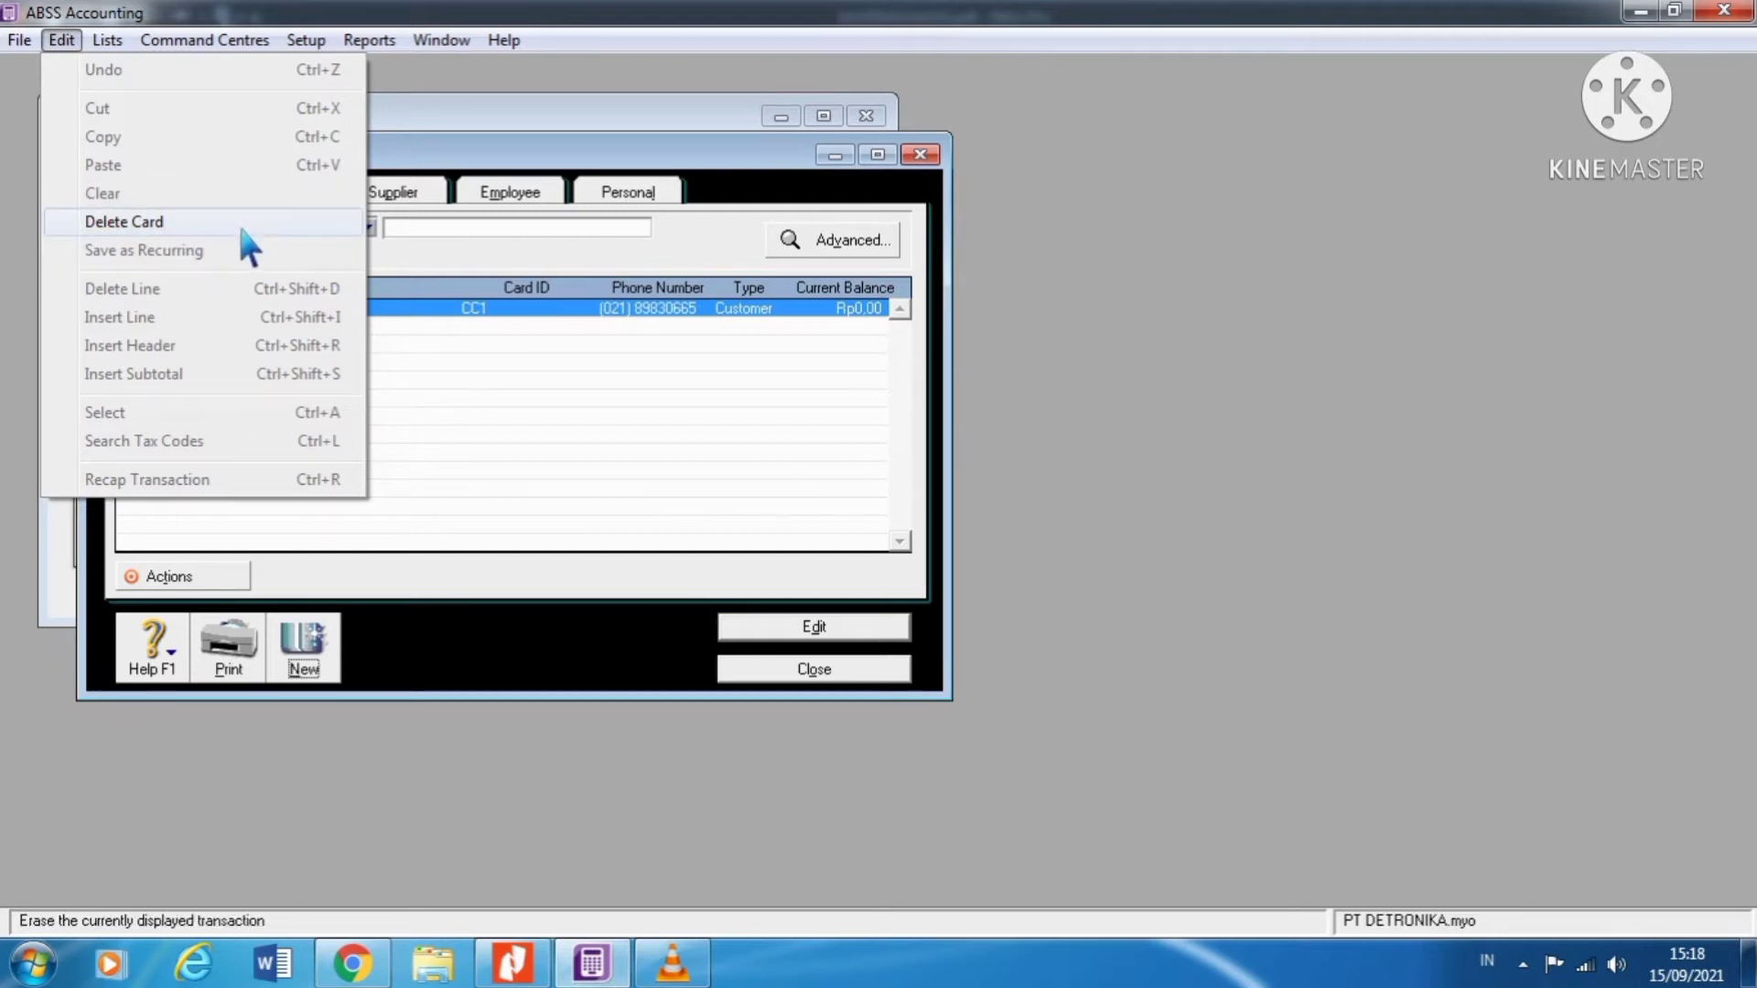
{"action": "left_click", "coordinate": [540, 357]}
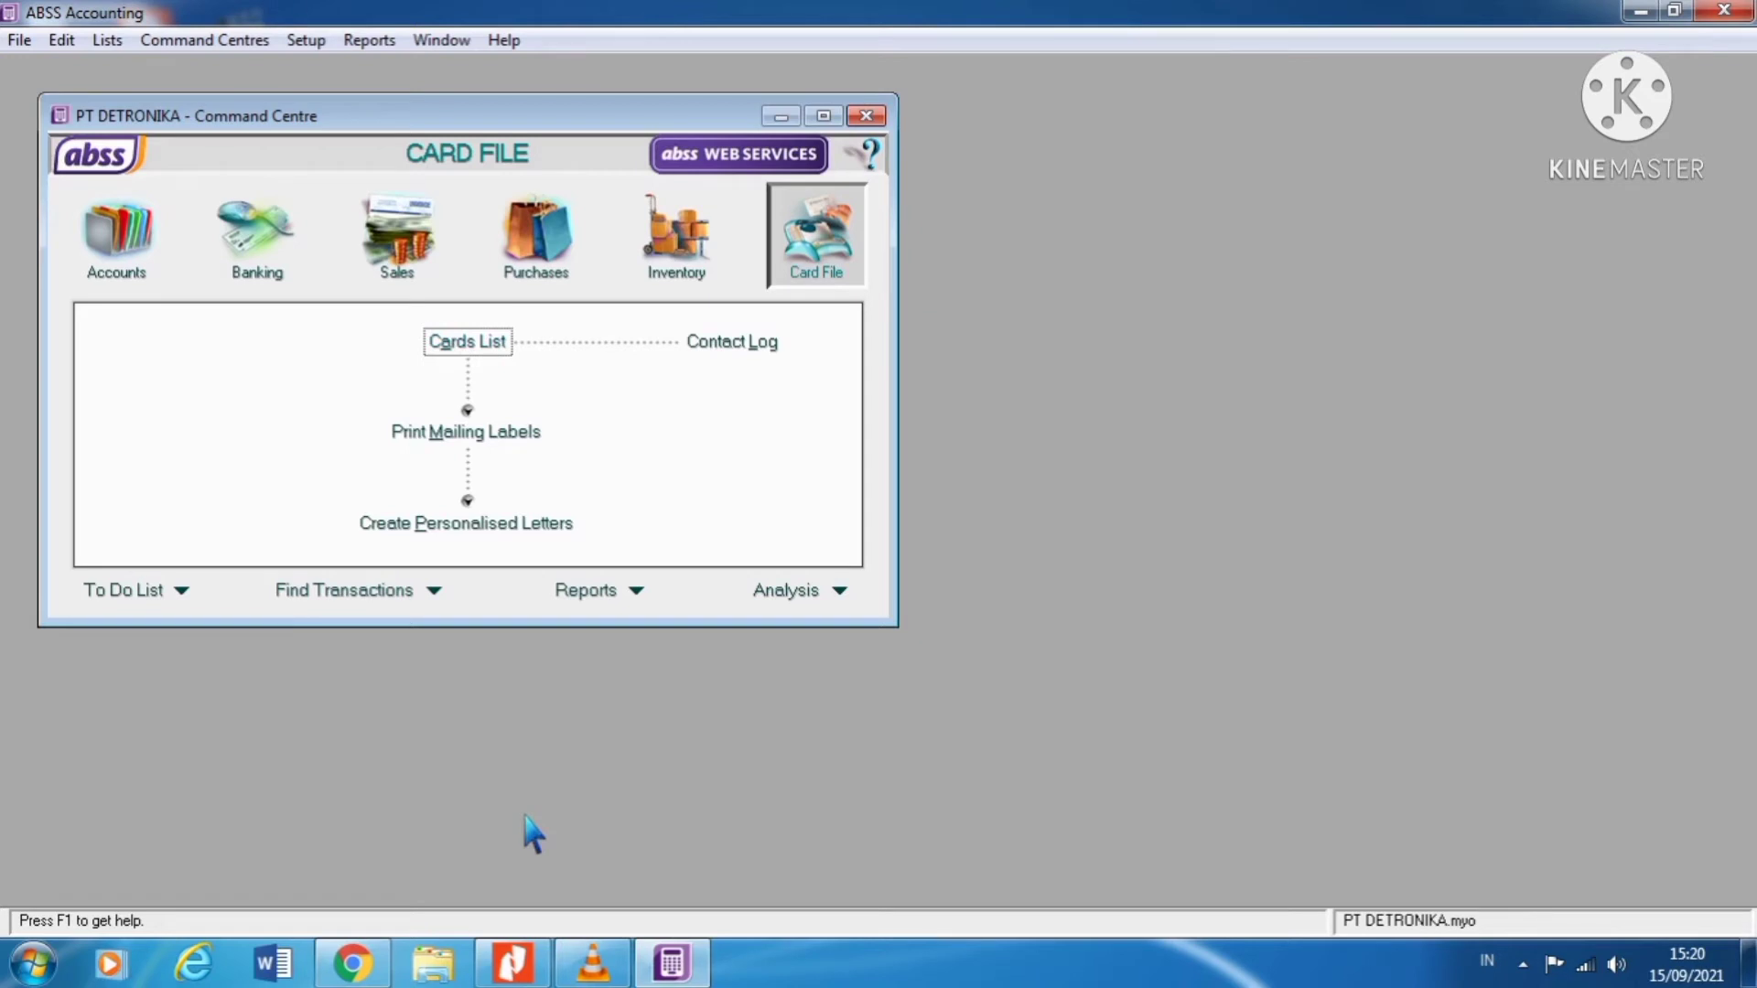
{"action": "left_click", "coordinate": [469, 355]}
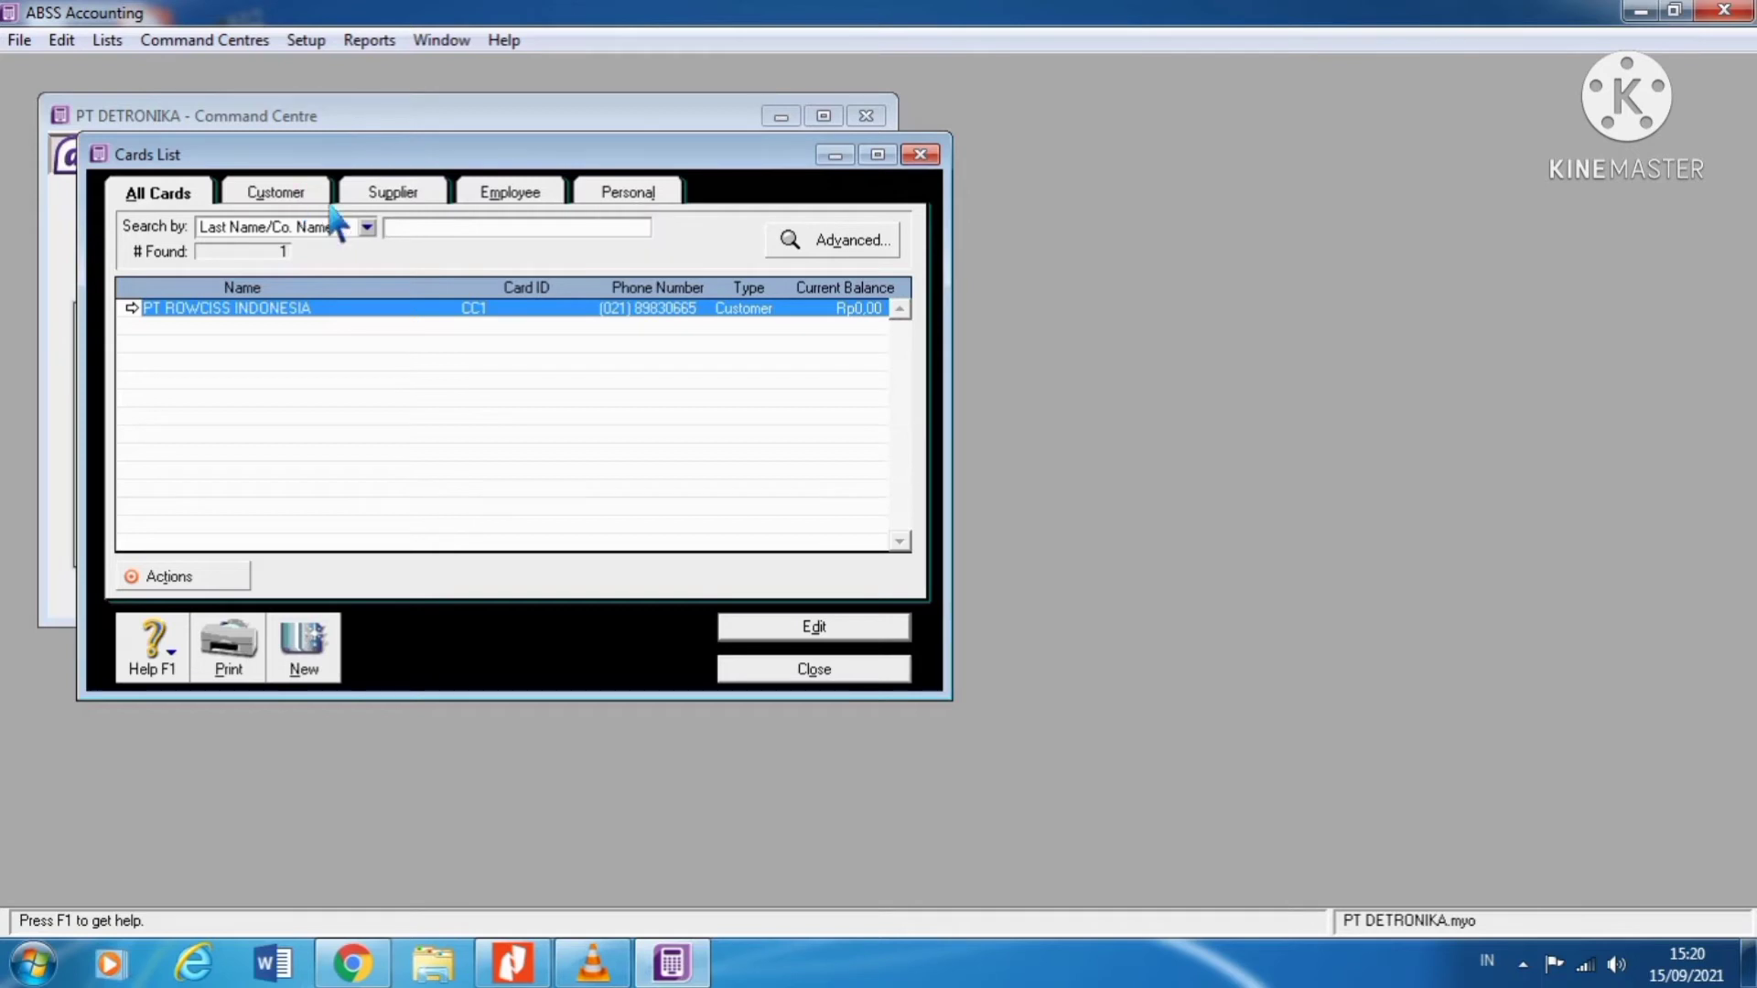
{"action": "left_click", "coordinate": [427, 194]}
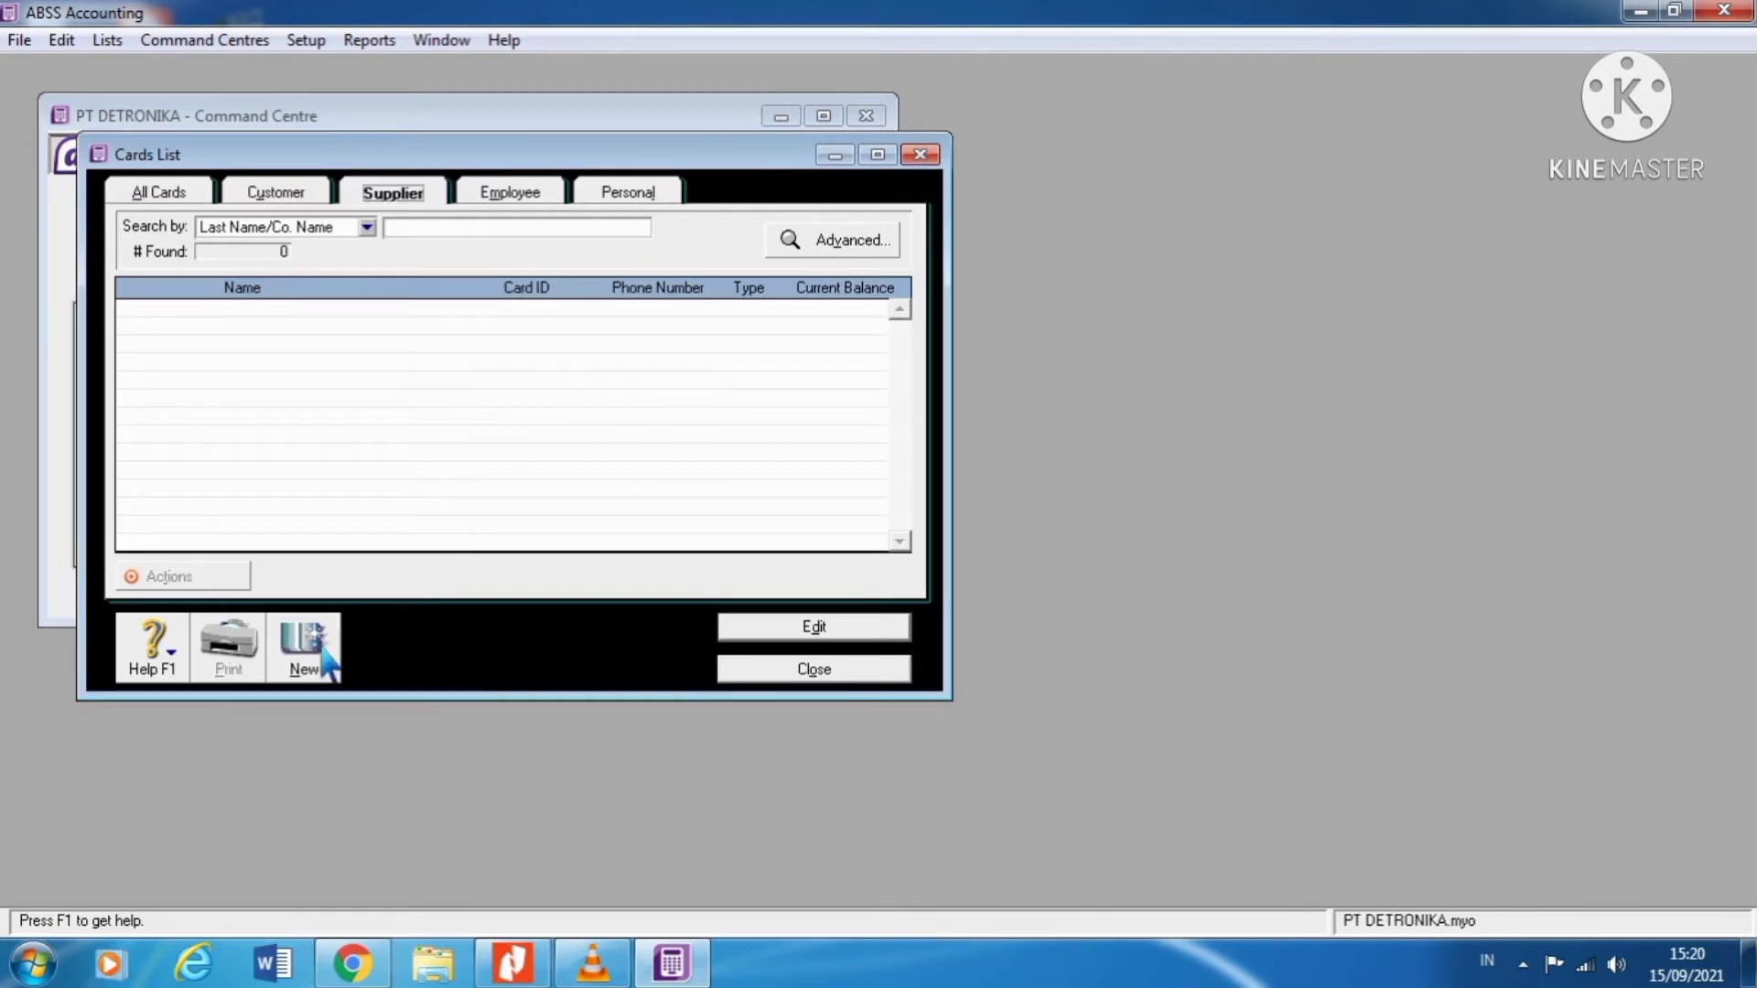
{"action": "left_click", "coordinate": [324, 651]}
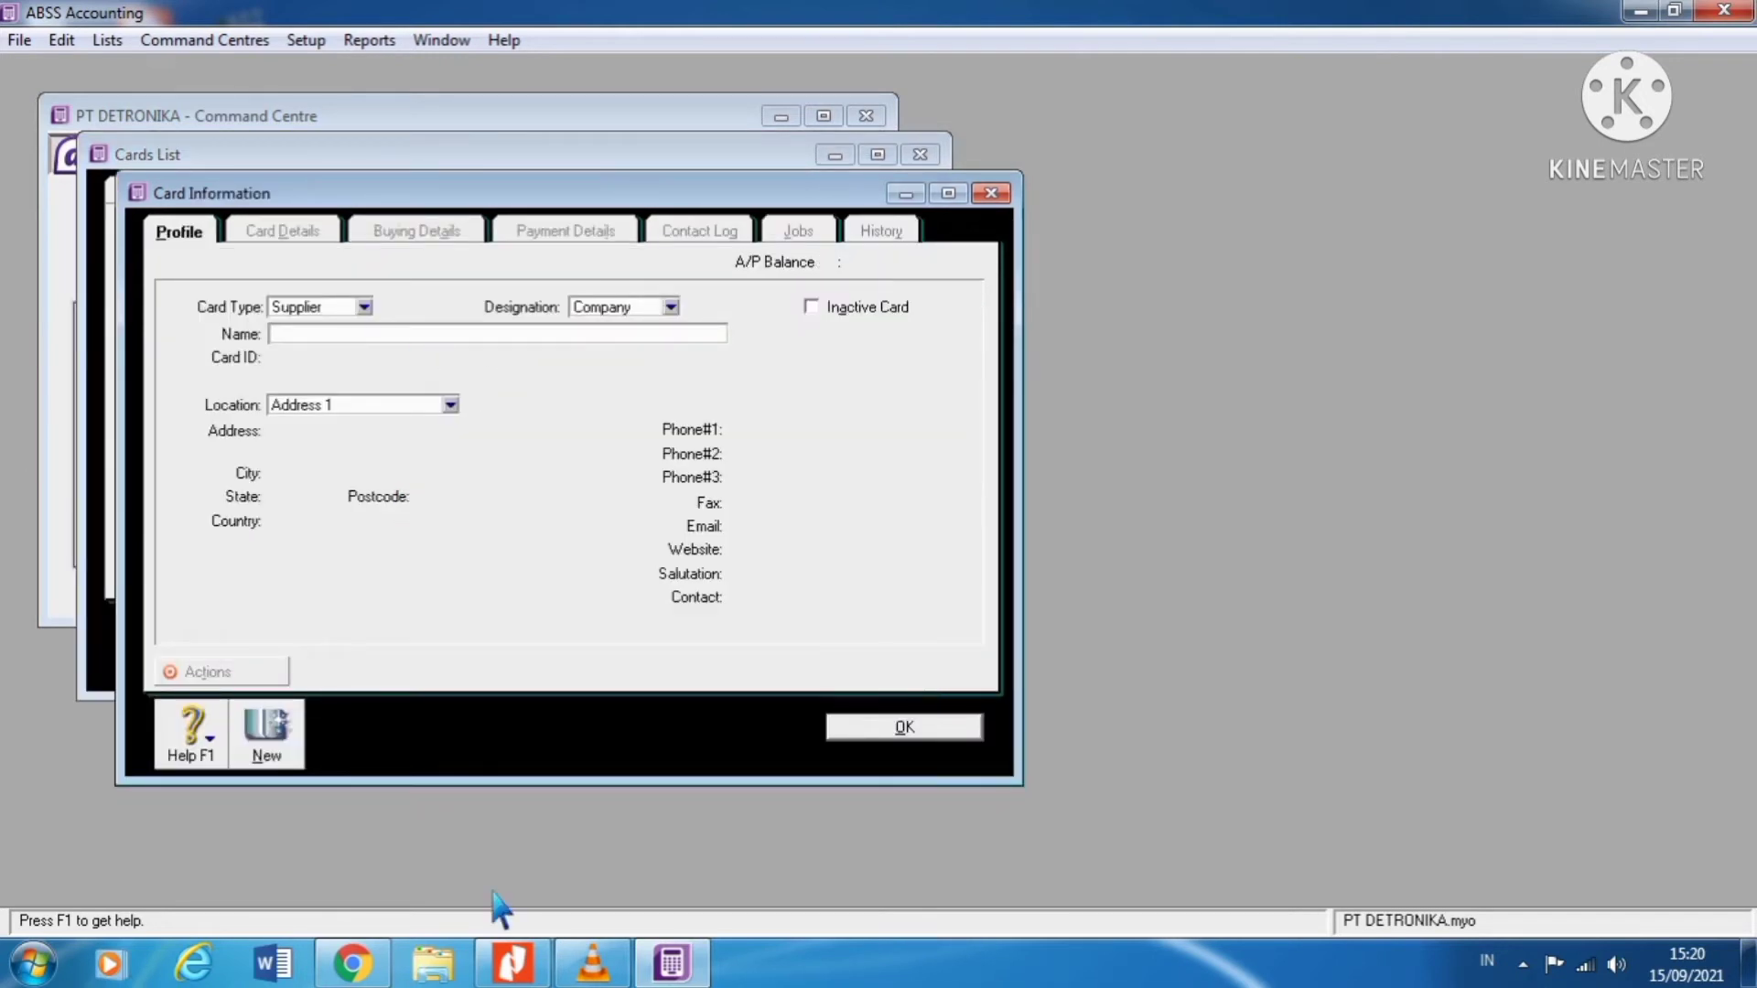
Step: Look up the supplier balance table in the case PDF
{"action": "left_click", "coordinate": [513, 962]}
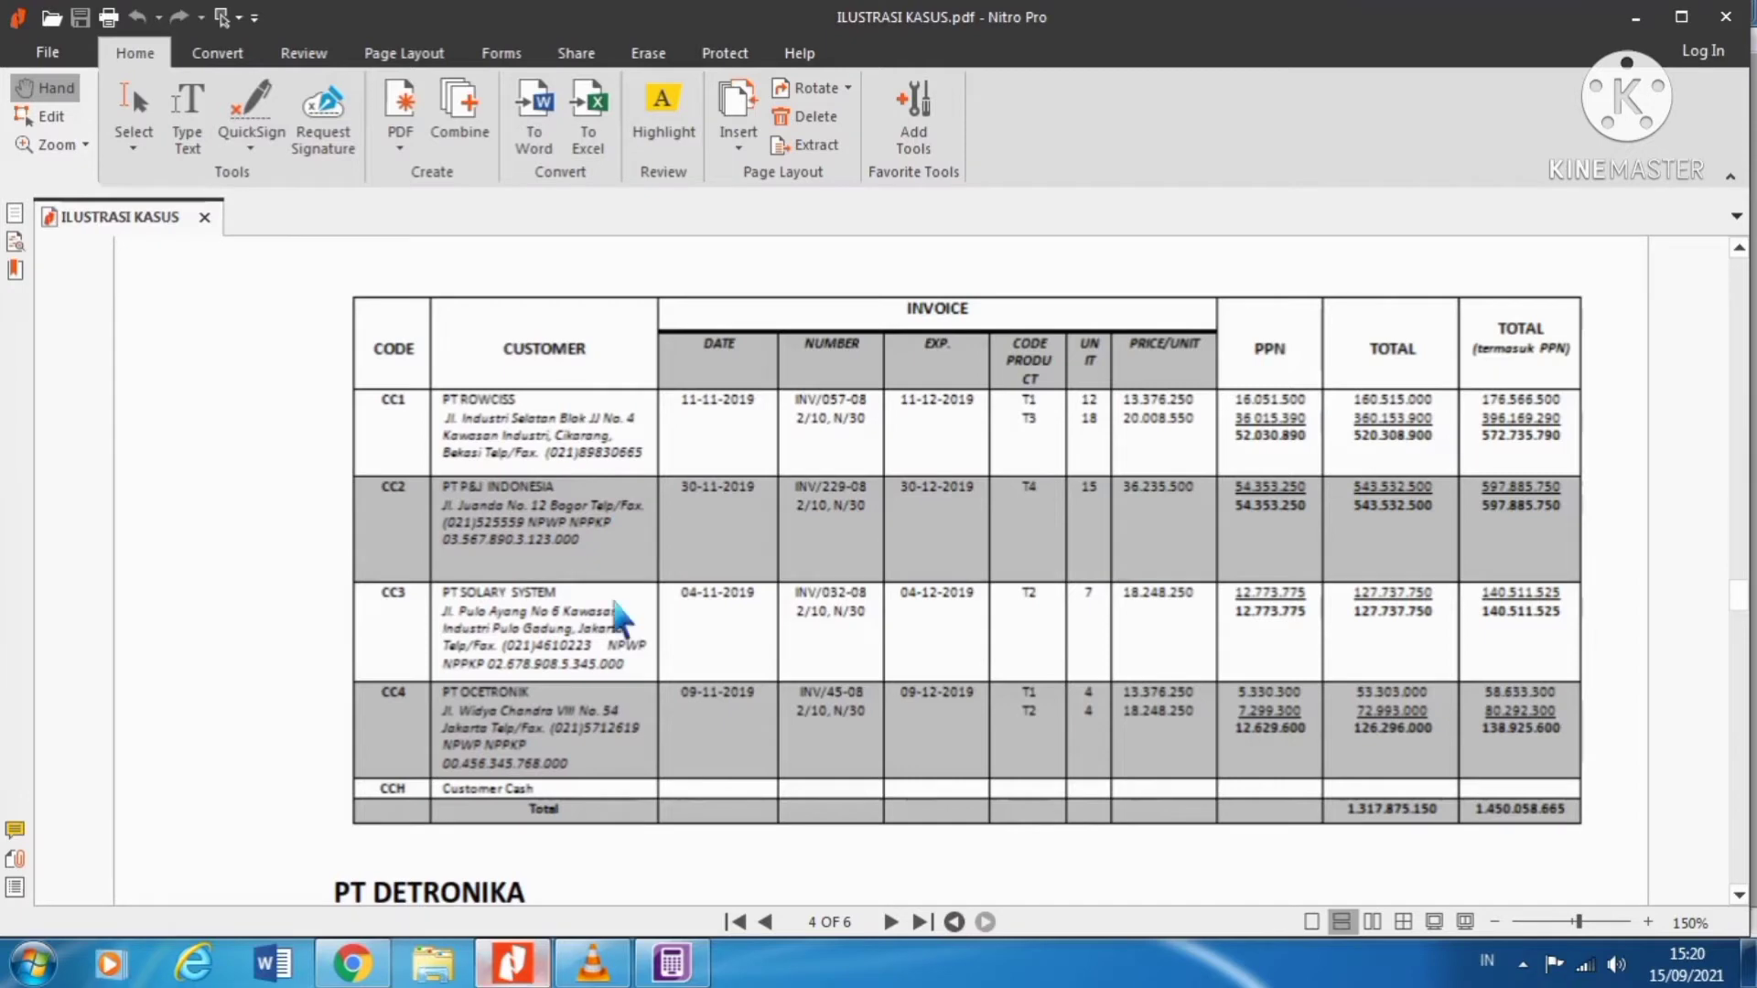
{"action": "scroll", "coordinate": [615, 604], "scroll_direction": "down", "scroll_amount": 10}
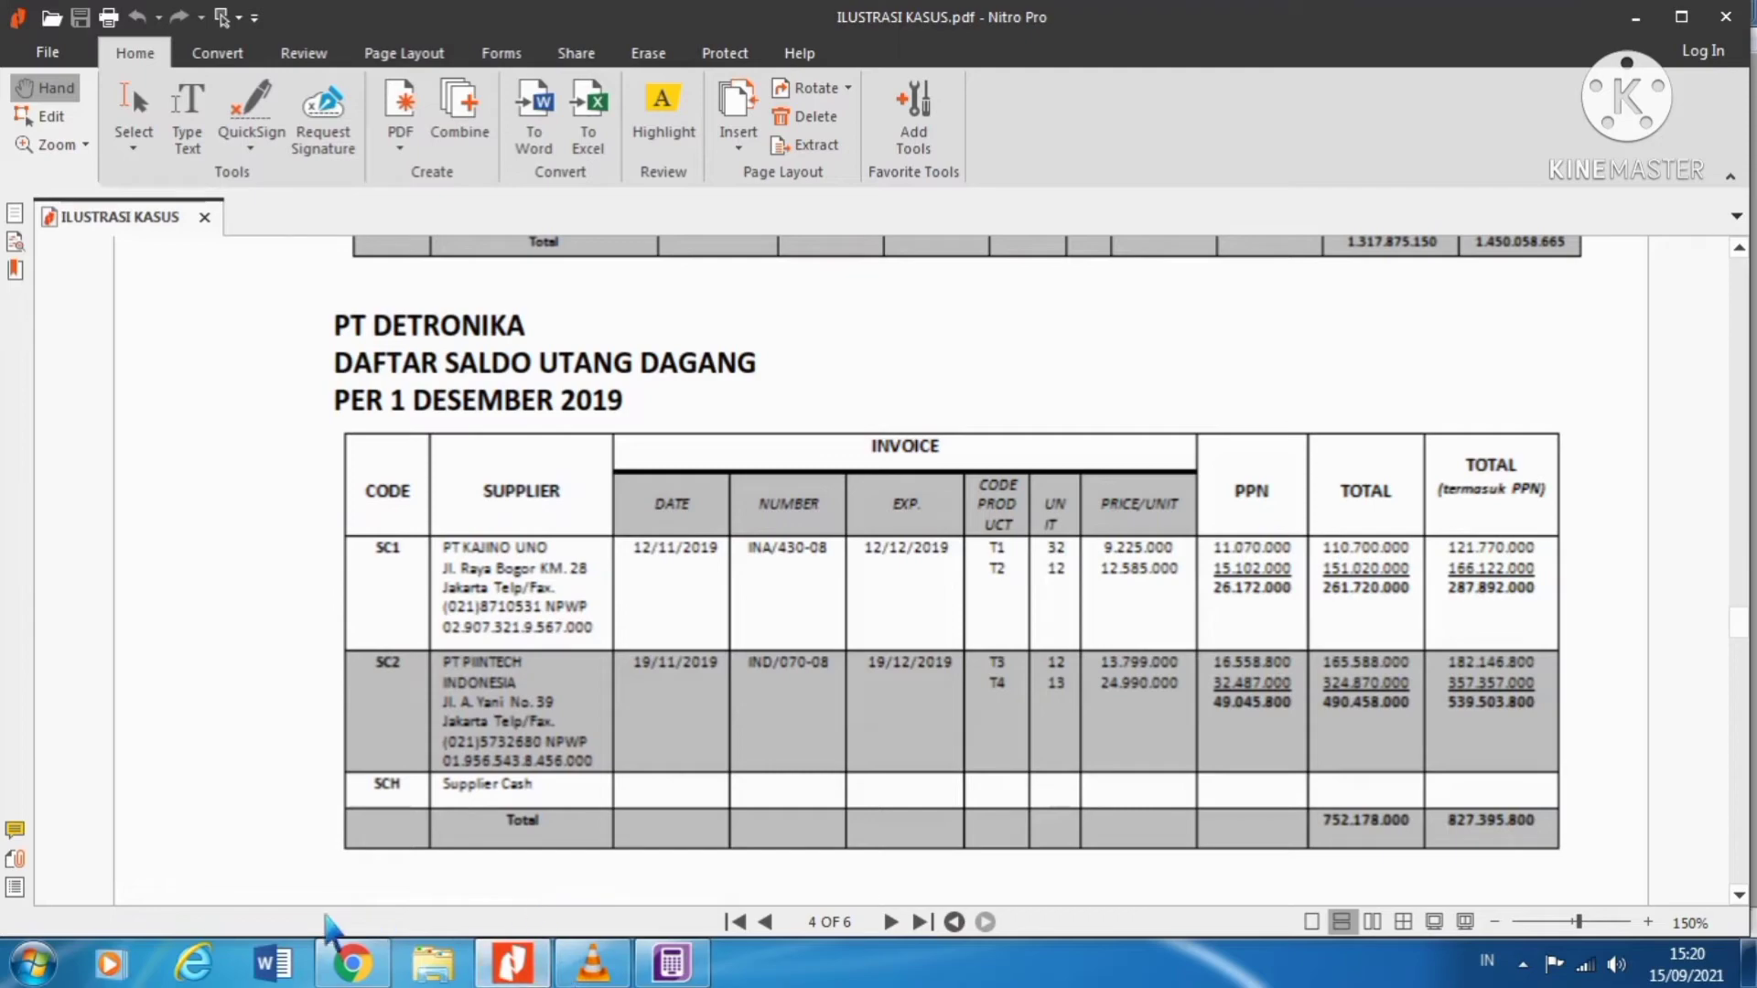
{"action": "left_click", "coordinate": [517, 968]}
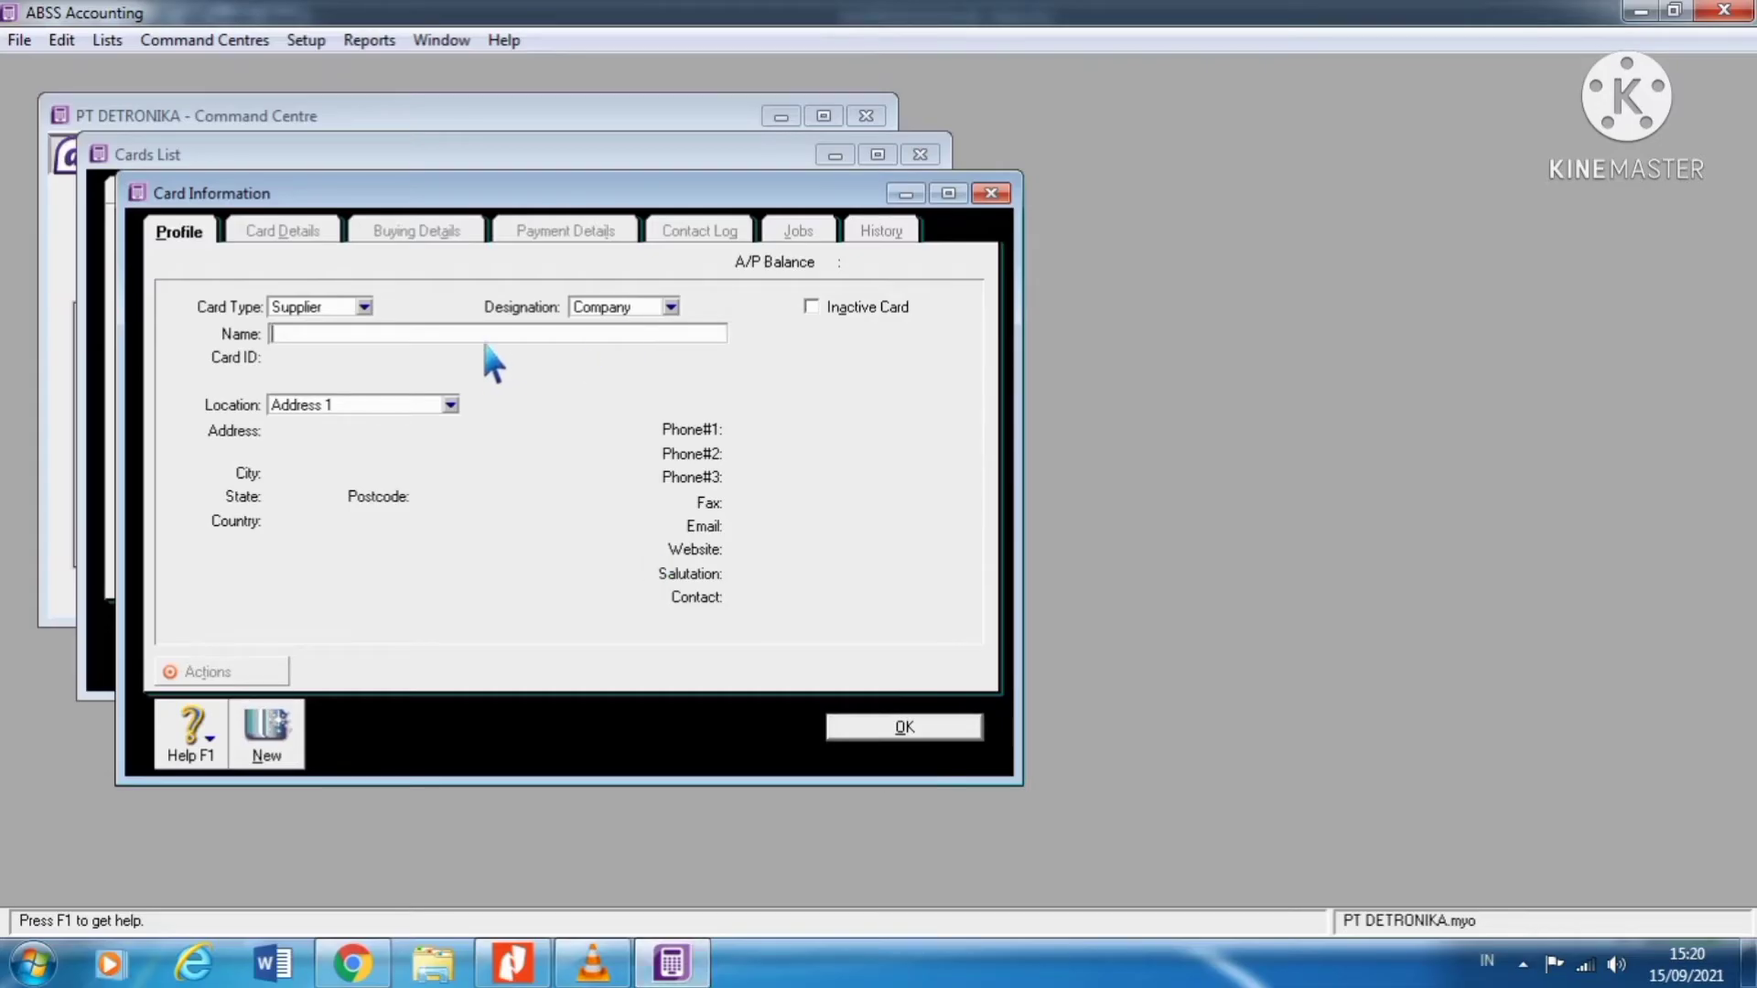
Step: Enter PT KAJINDO UNO as the supplier name and type its Jakarta street address
{"action": "type", "text": "PT KAJINDO UNO"}
{"action": "key", "text": "Tab"}
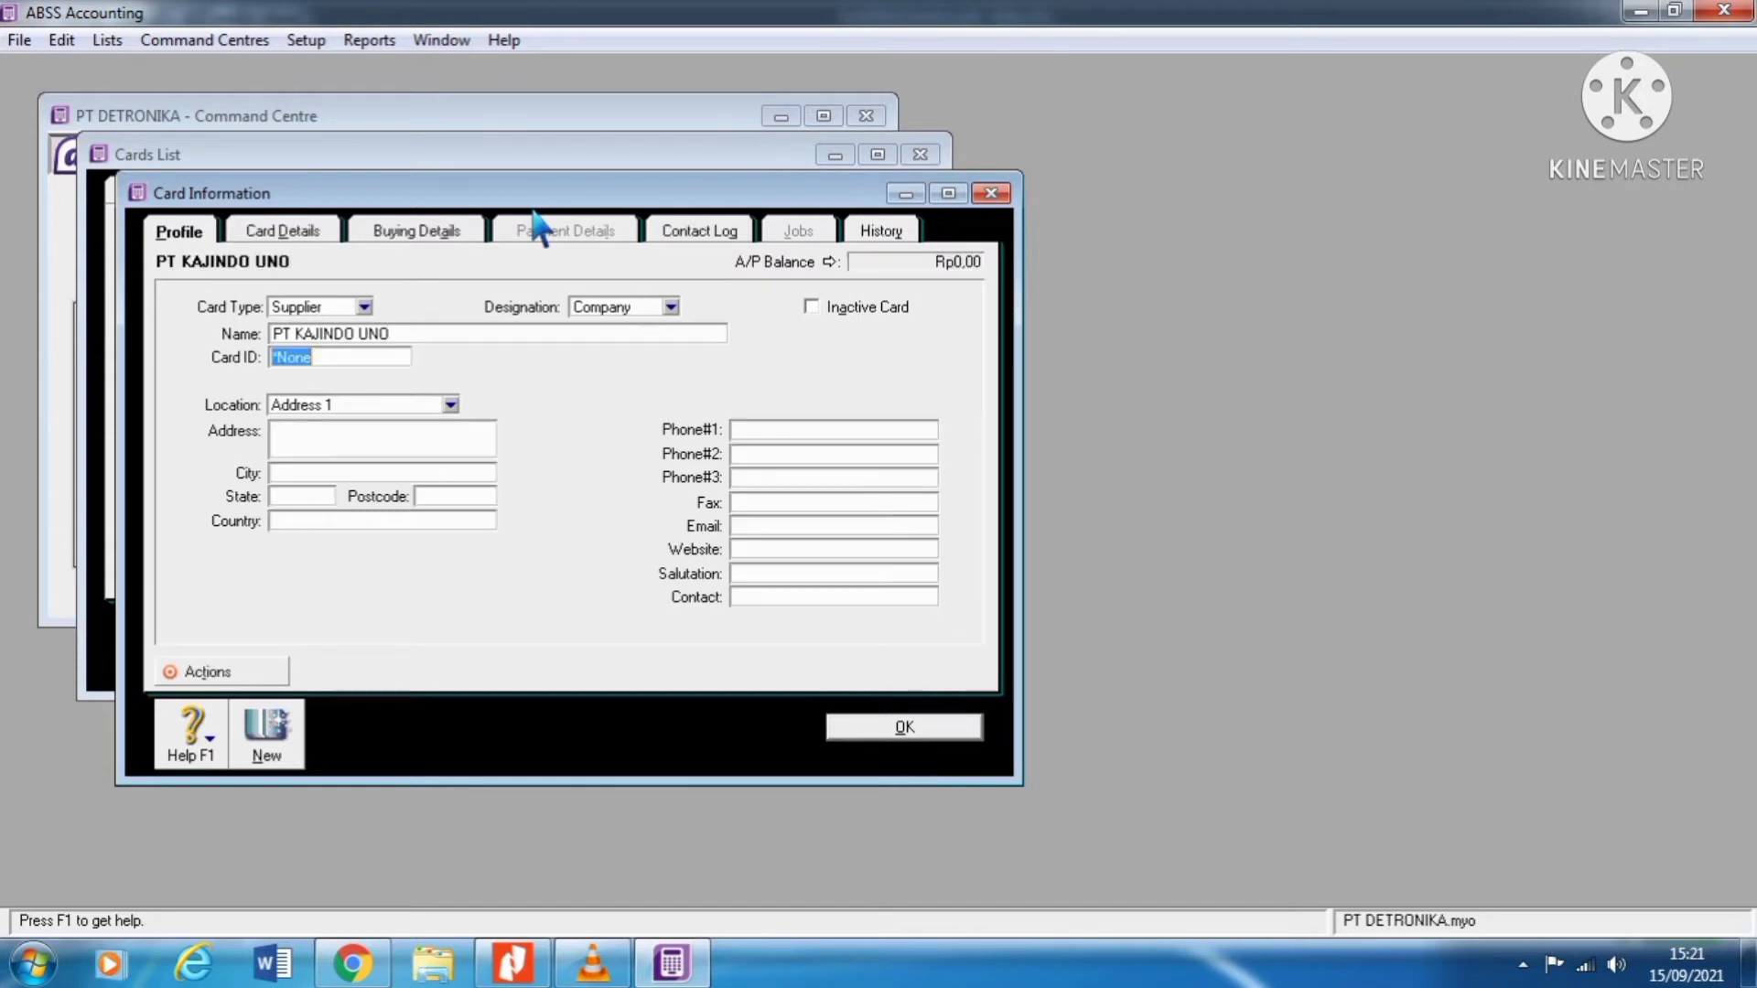
{"action": "left_click", "coordinate": [349, 448]}
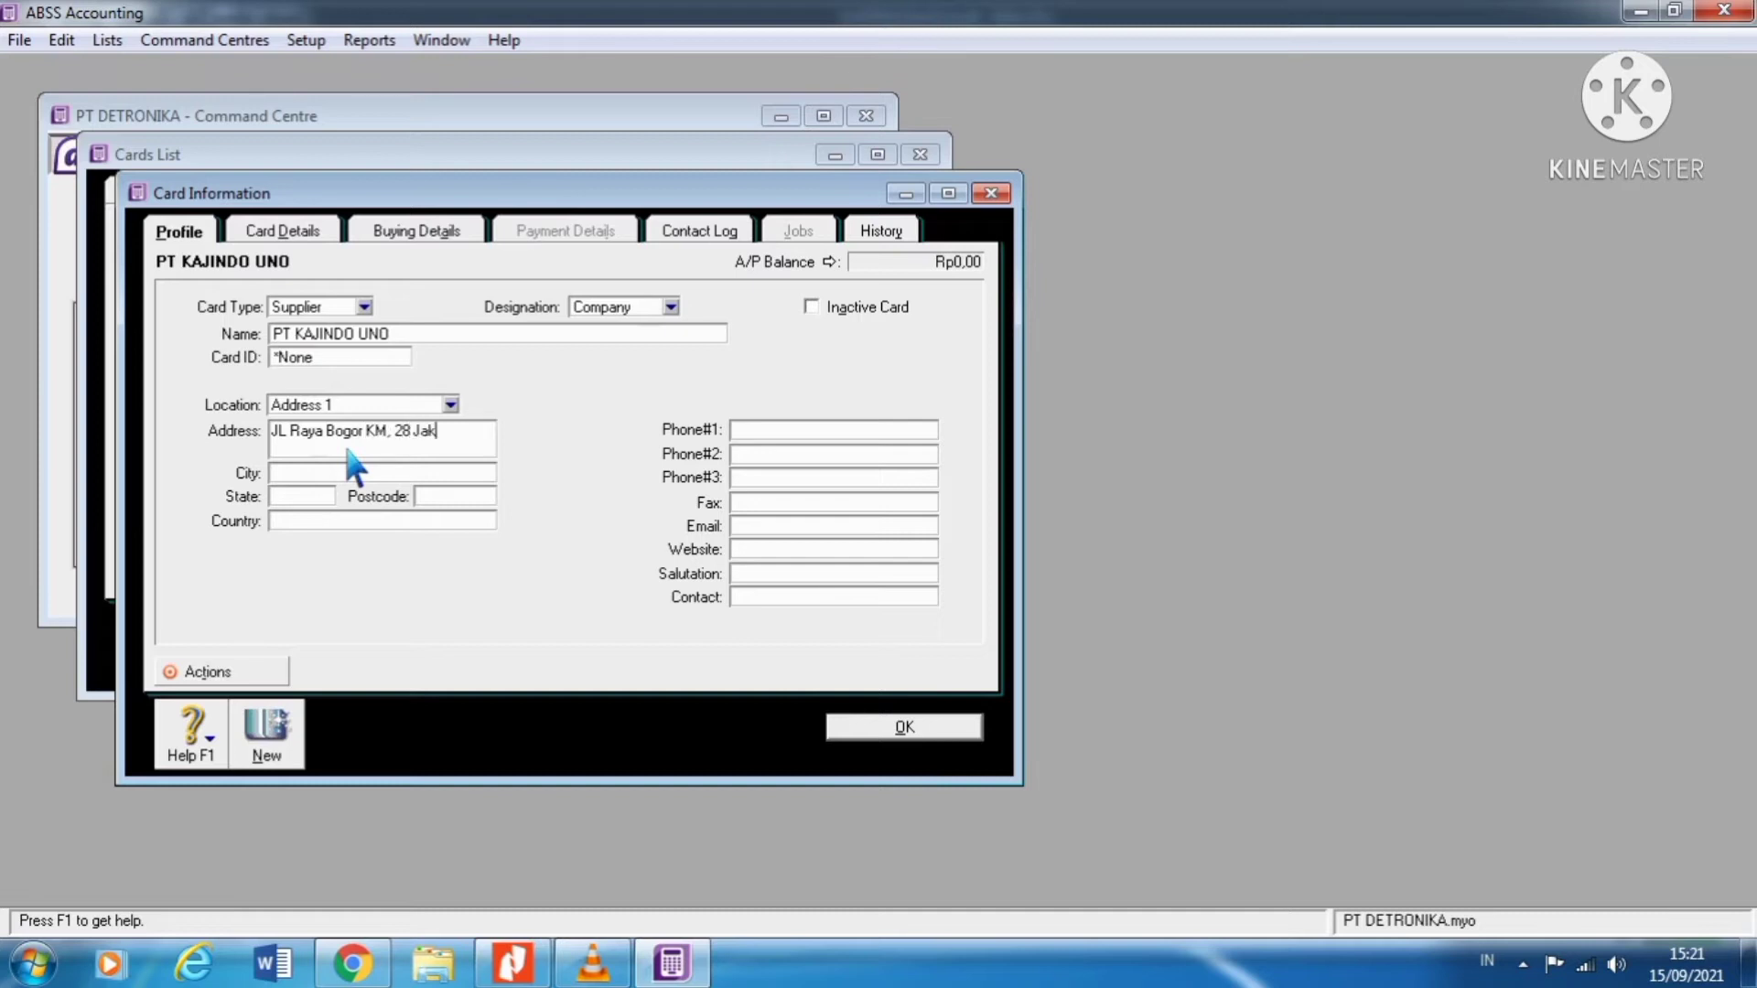
Step: Enter Jakarta as the supplier's city and Indonesia as its country
{"action": "left_click", "coordinate": [321, 479]}
{"action": "type", "text": "Jakarta"}
{"action": "left_click", "coordinate": [311, 528]}
Step: Enter the supplier's Phone #1 number and copy the same number into the Fax field
{"action": "left_click", "coordinate": [803, 436]}
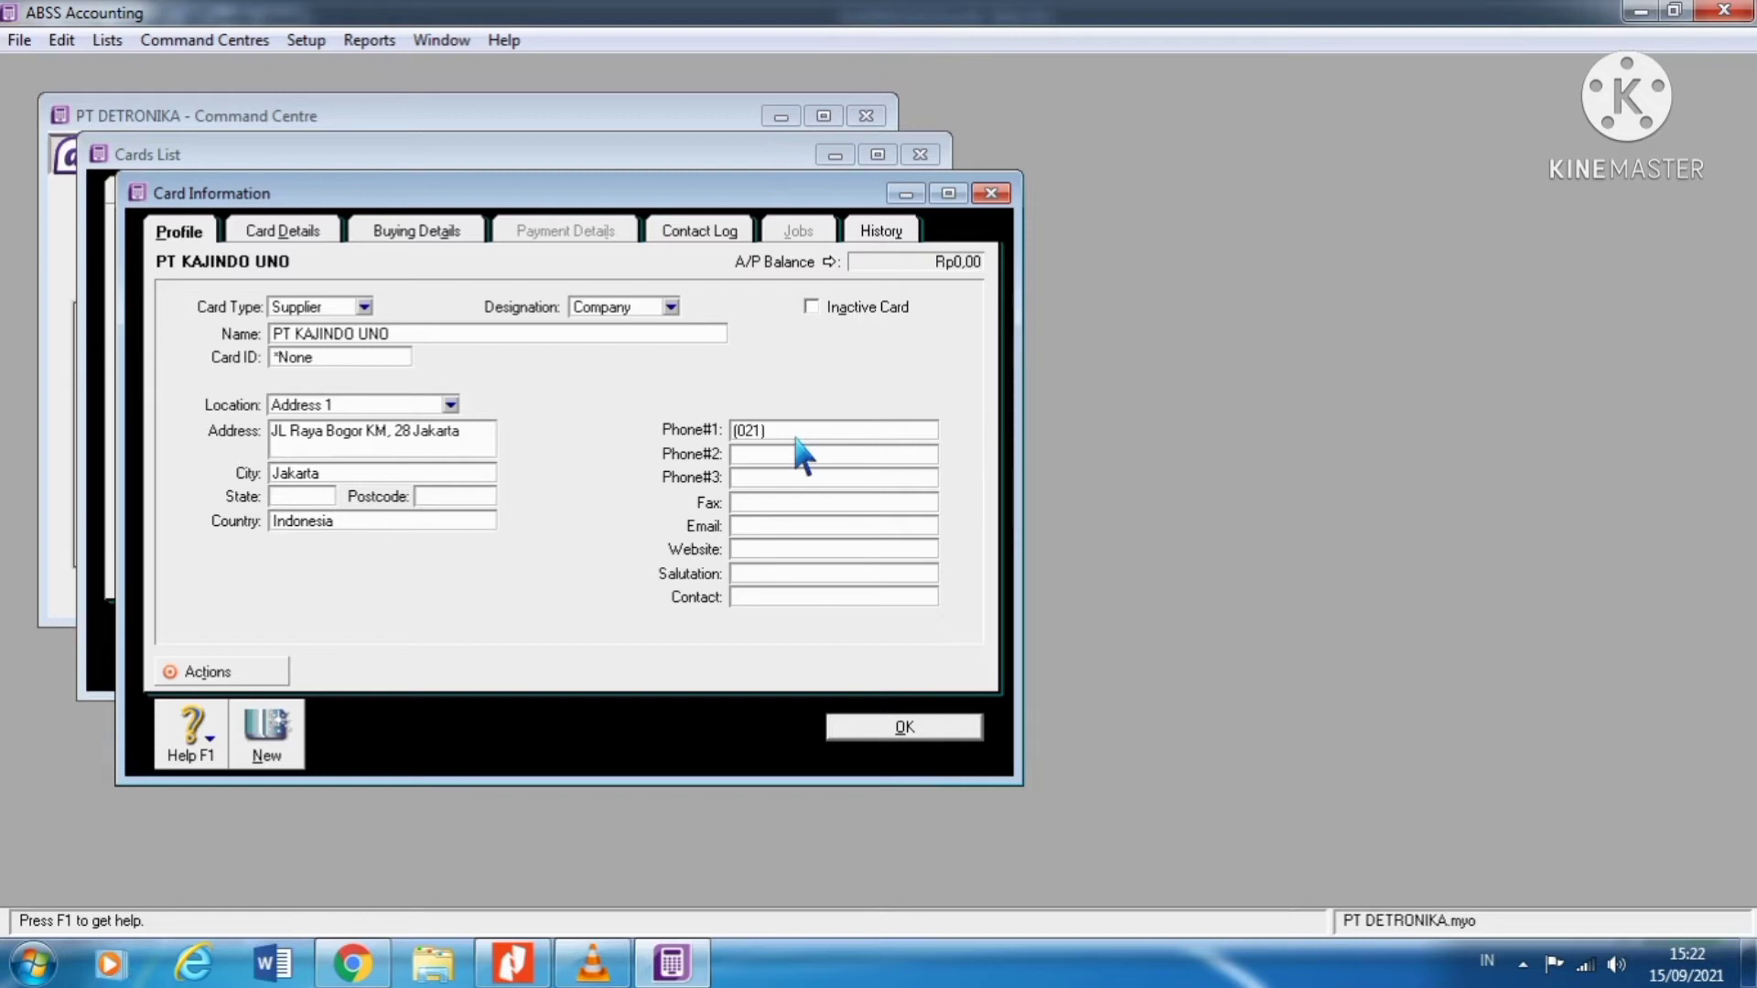
{"action": "left_click_drag", "start_coordinate": [828, 430], "coordinate": [743, 440]}
{"action": "key", "text": "ctrl+c"}
{"action": "left_click", "coordinate": [765, 503]}
{"action": "key", "text": "ctrl+v"}
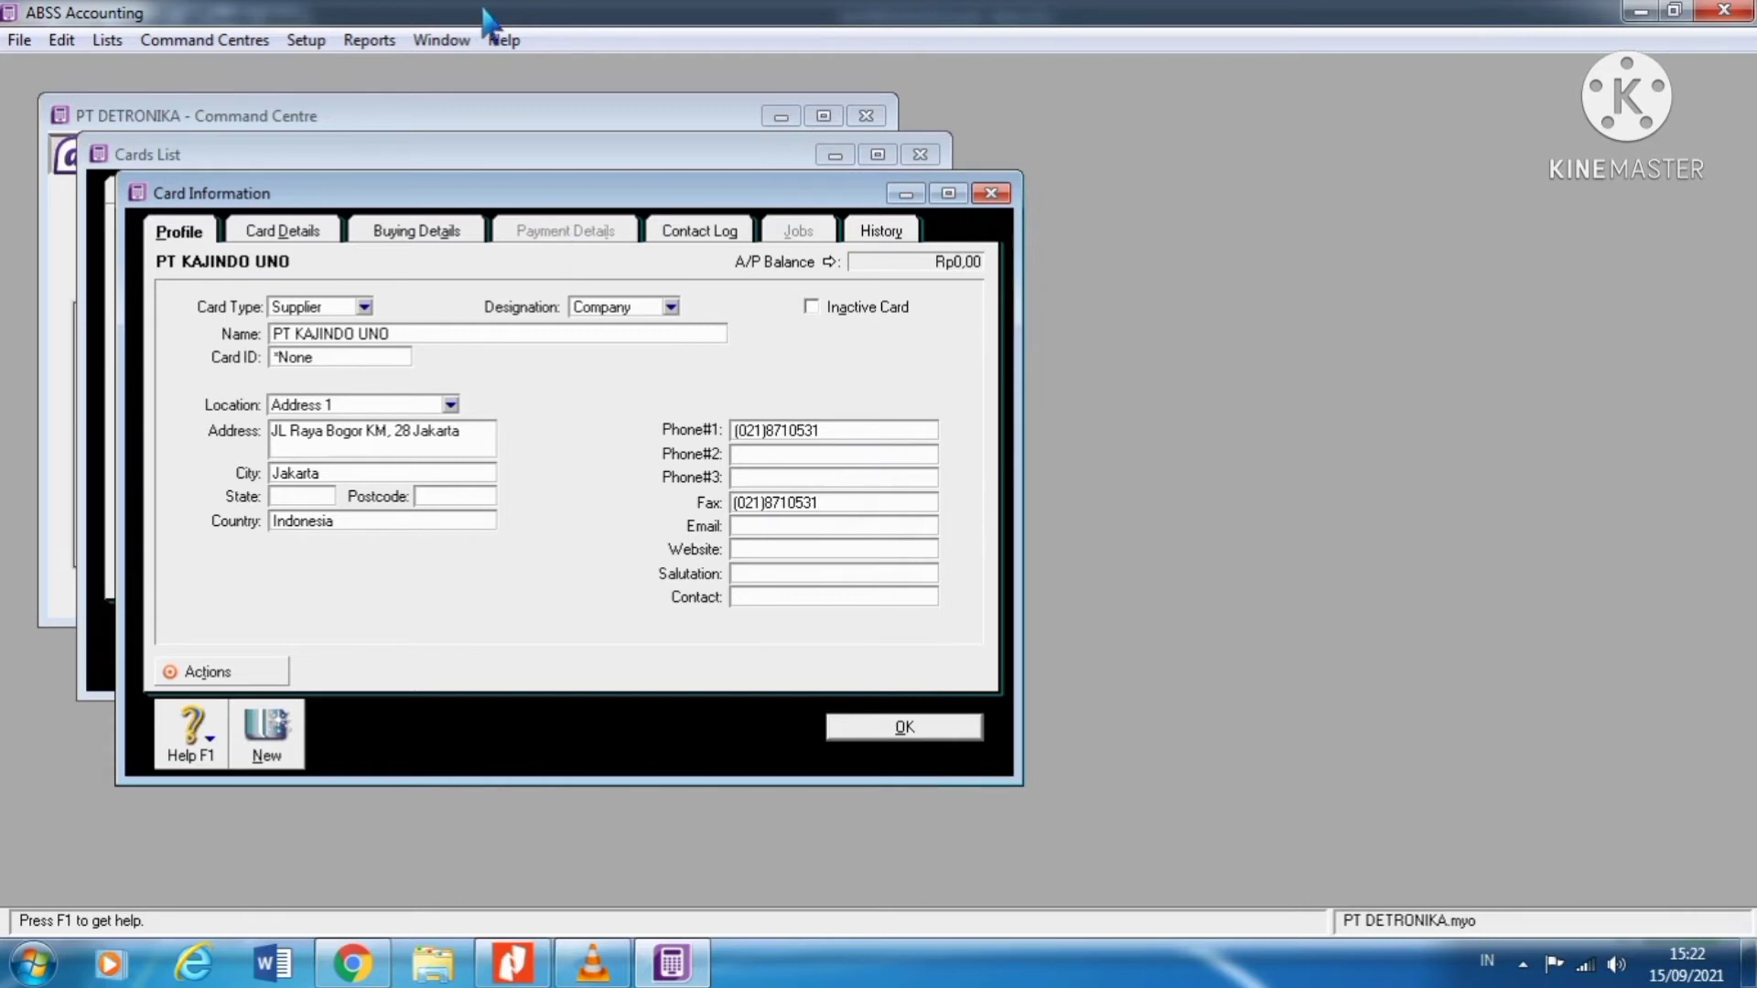
{"action": "left_click", "coordinate": [304, 234]}
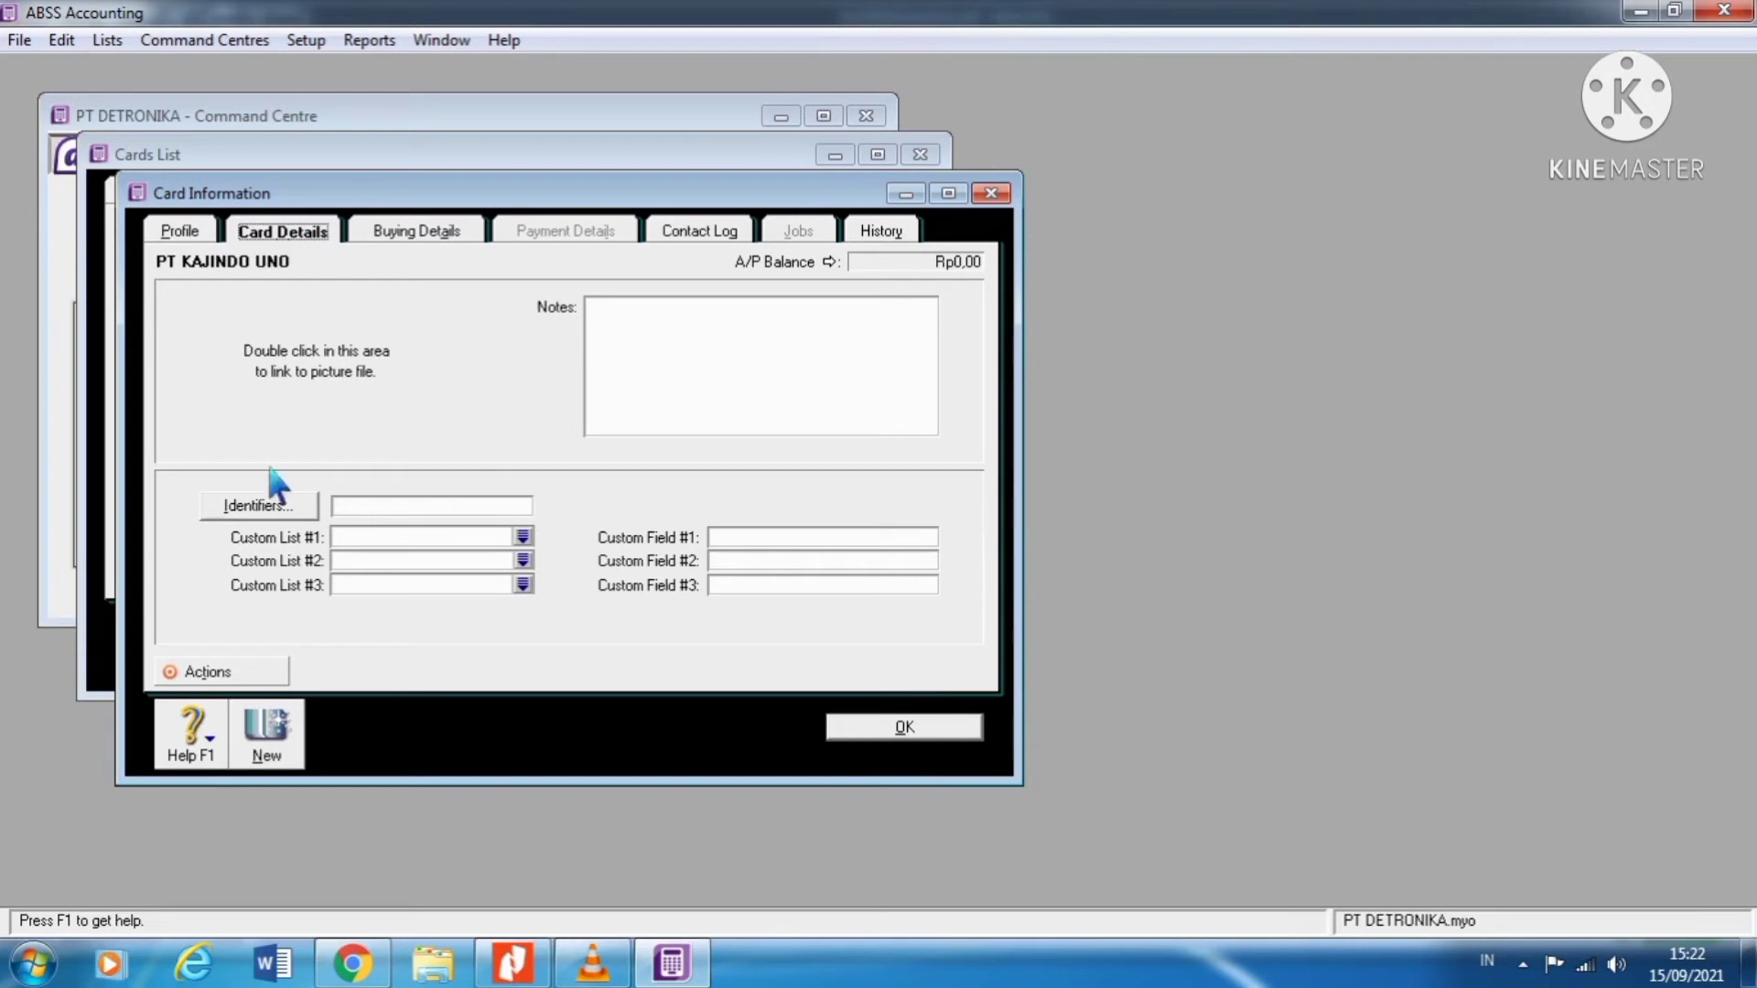
Step: Dismiss the Picture Information dialog and show the PT KAJINDO UNO card's Buying Details
{"action": "double_click", "coordinate": [357, 371]}
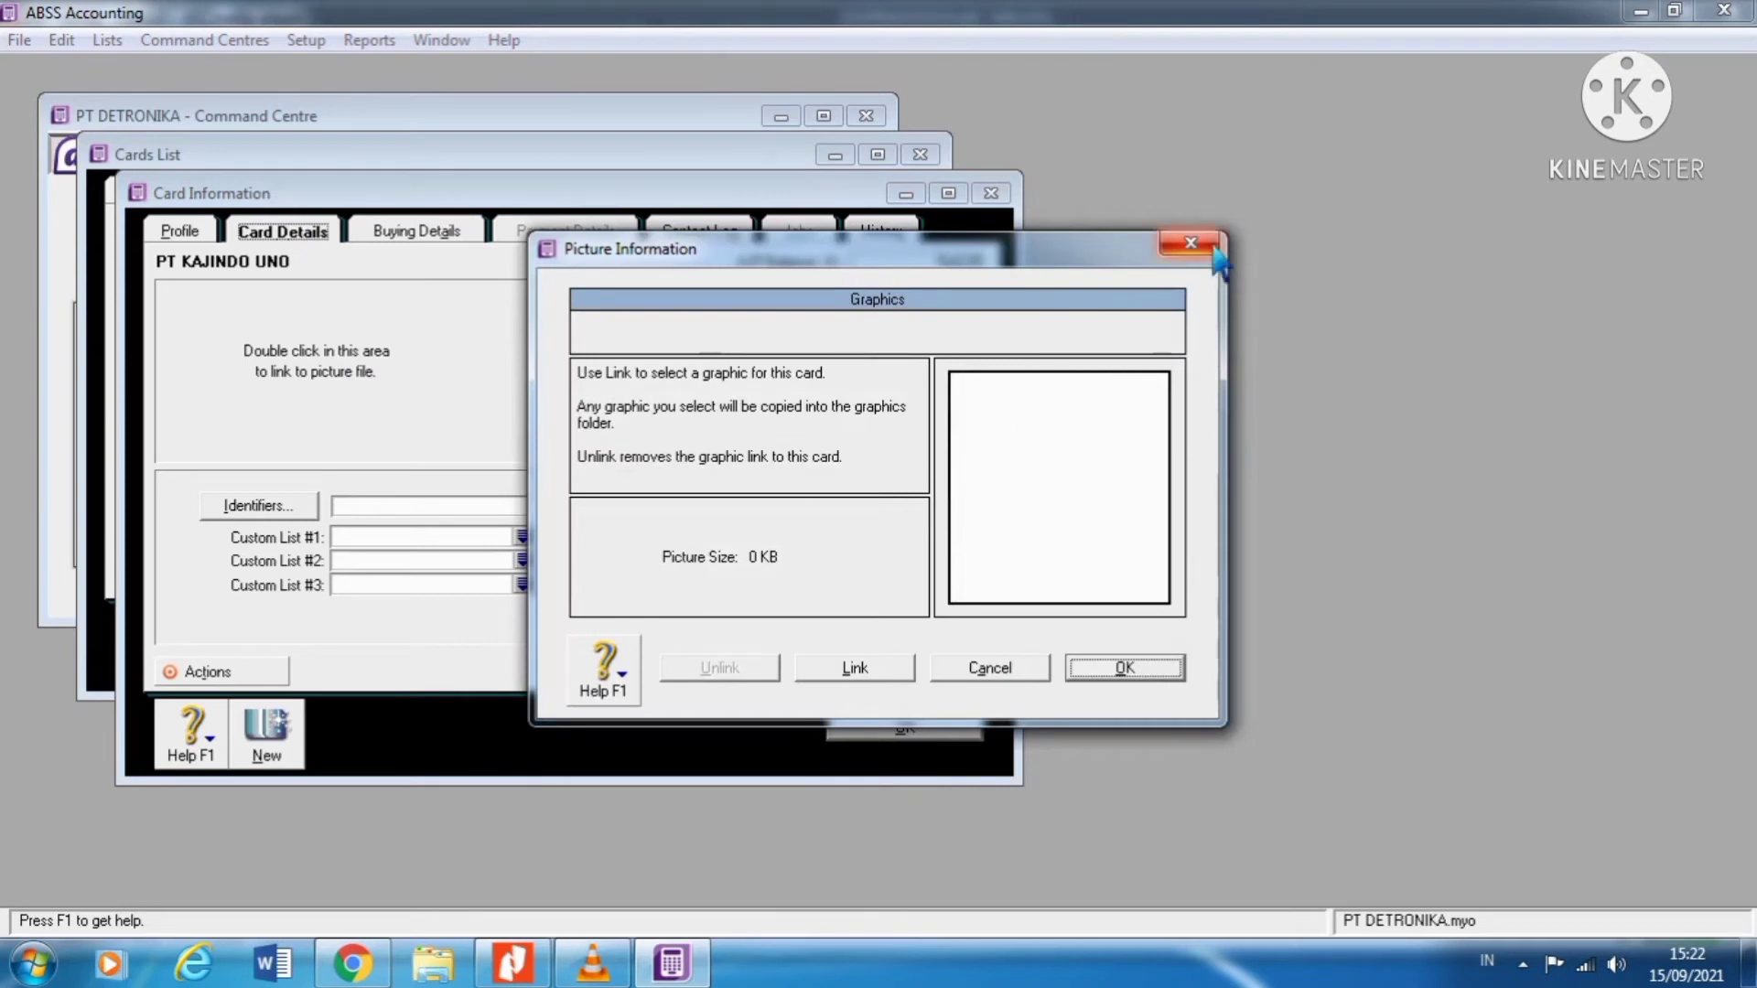
{"action": "left_click", "coordinate": [1191, 242]}
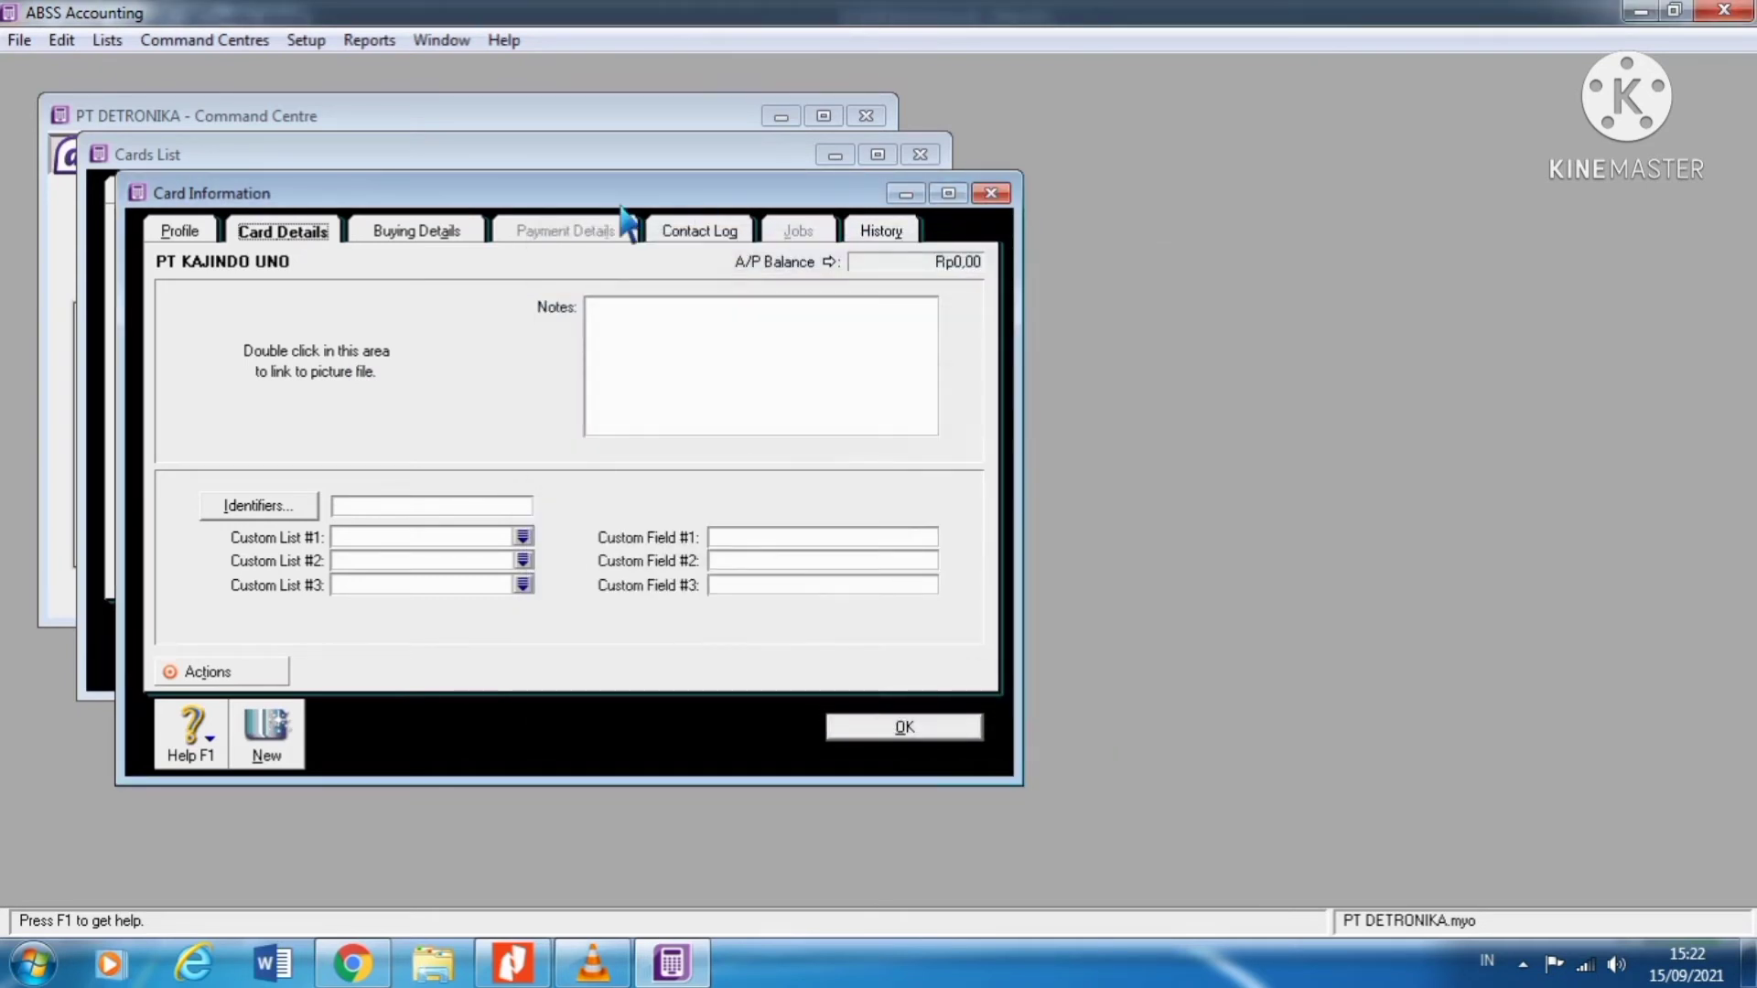
{"action": "left_click", "coordinate": [428, 239]}
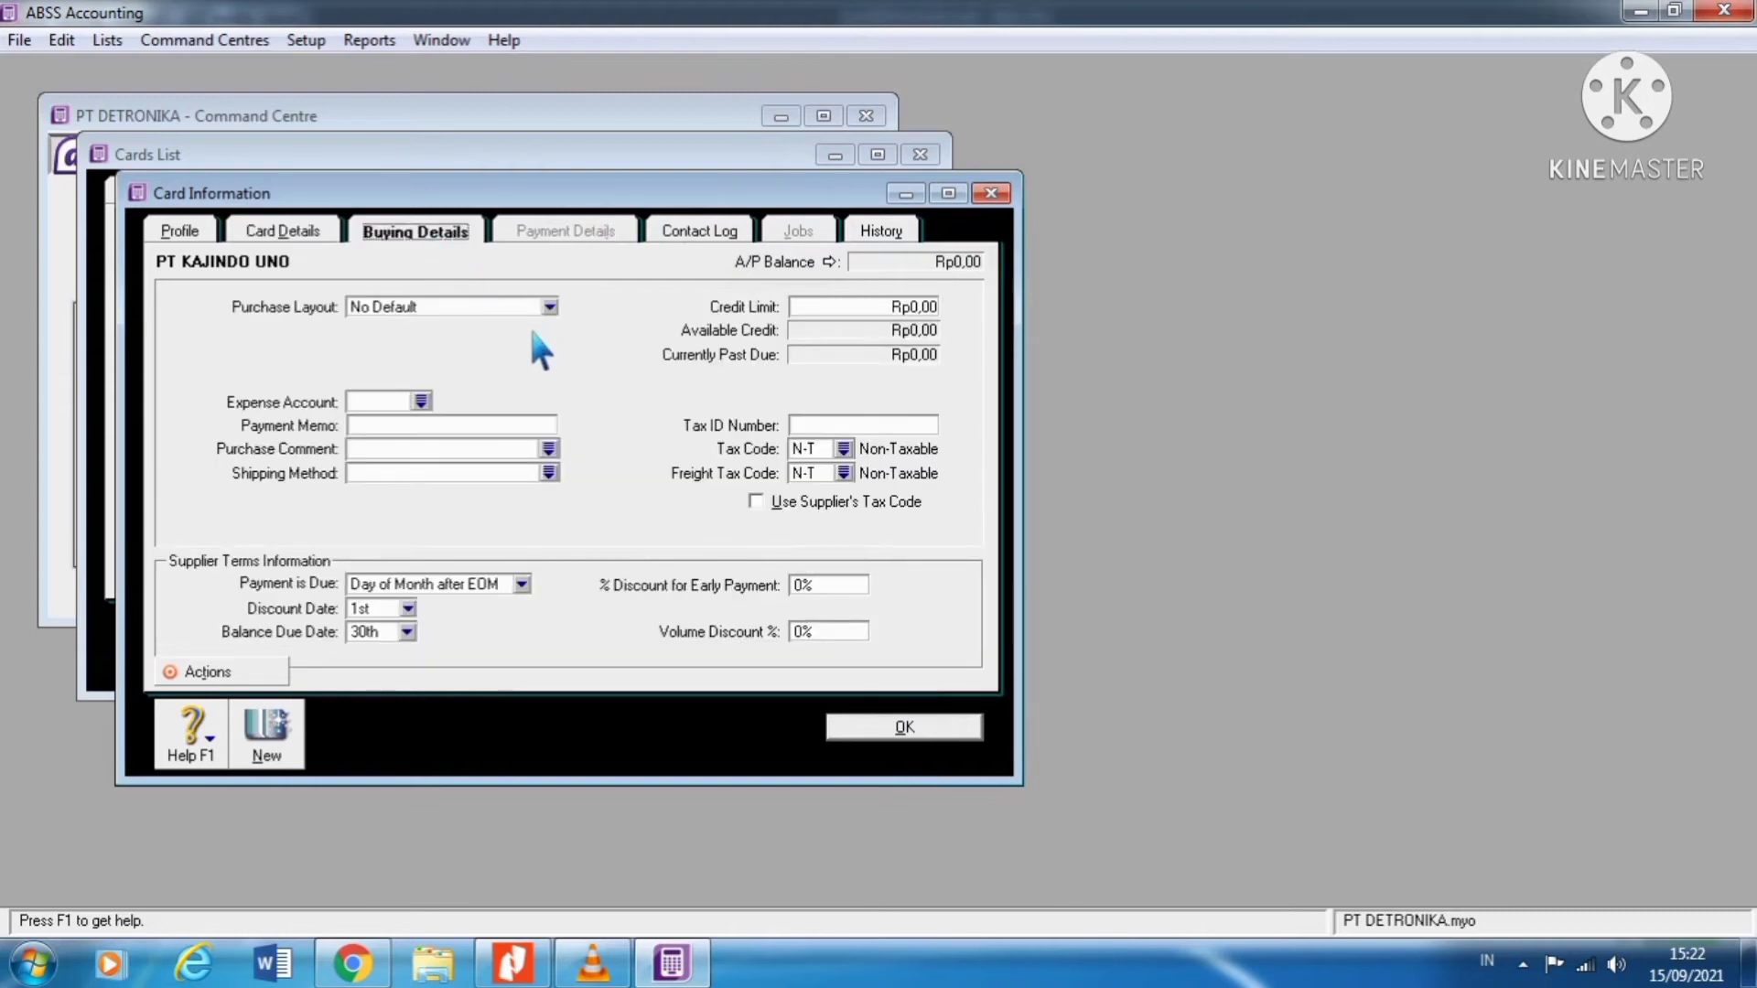
Step: Look up account 1-1300 and use 1-1300 Inventory as the supplier's expense account
{"action": "left_click", "coordinate": [421, 403]}
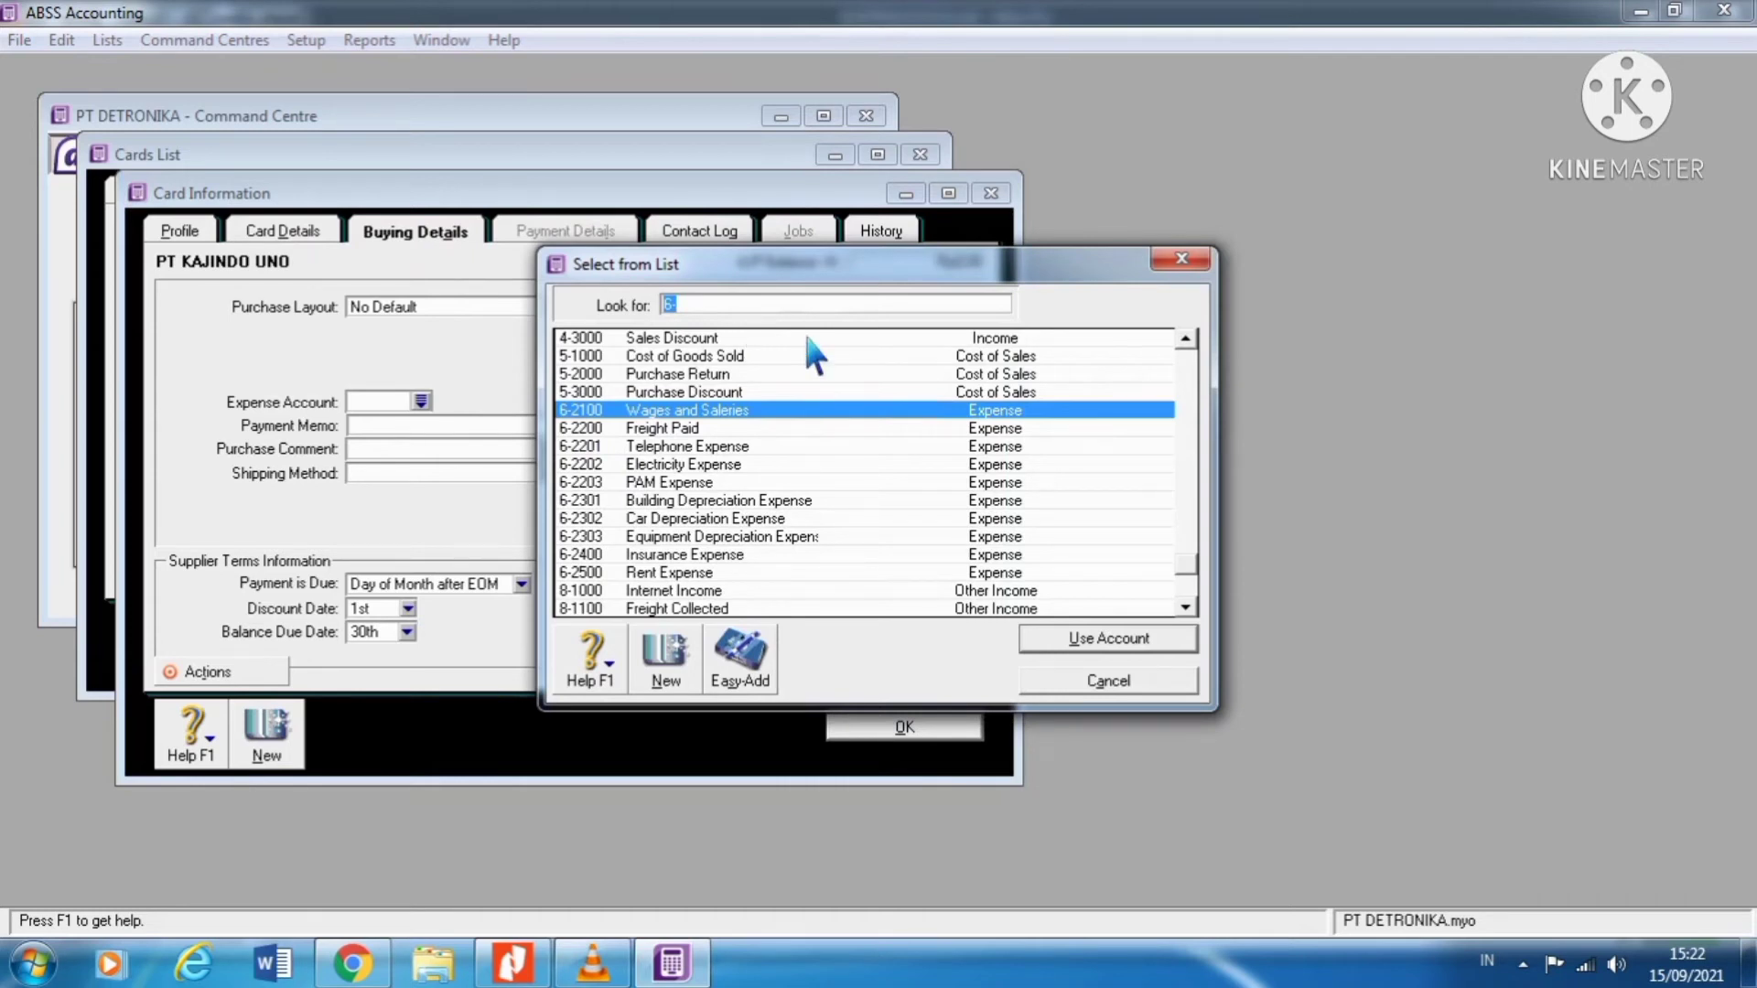
{"action": "type", "text": "1"}
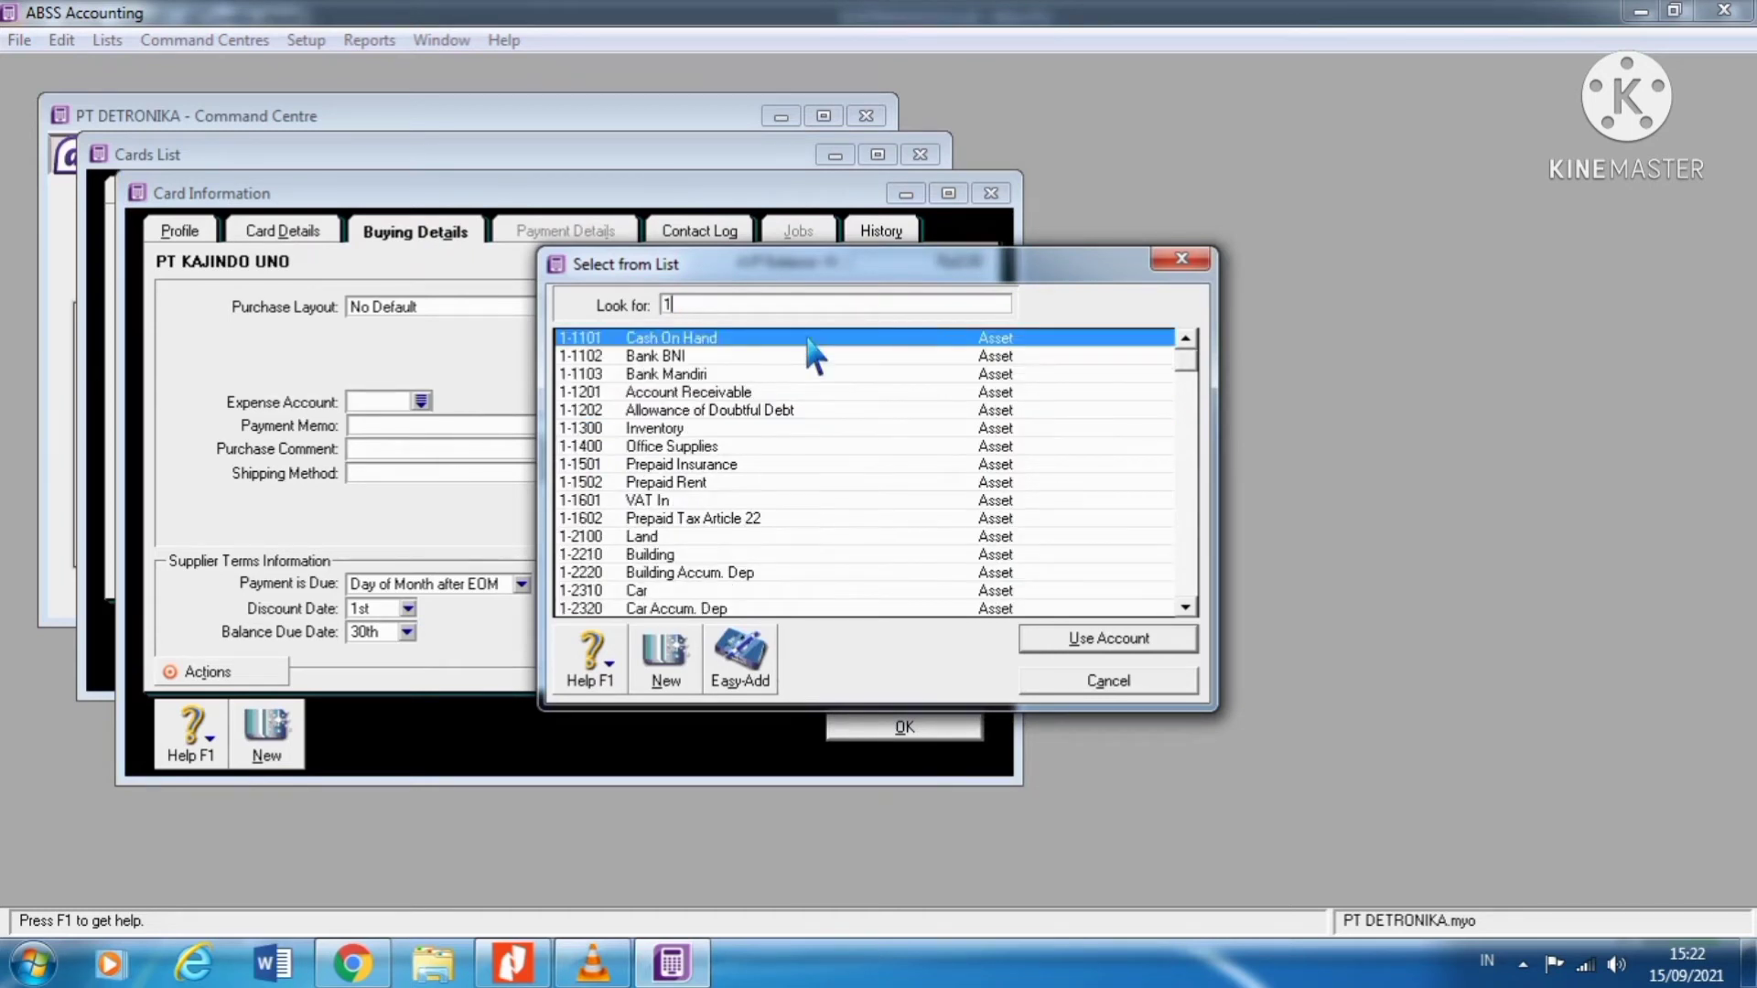
{"action": "type", "text": "-1300"}
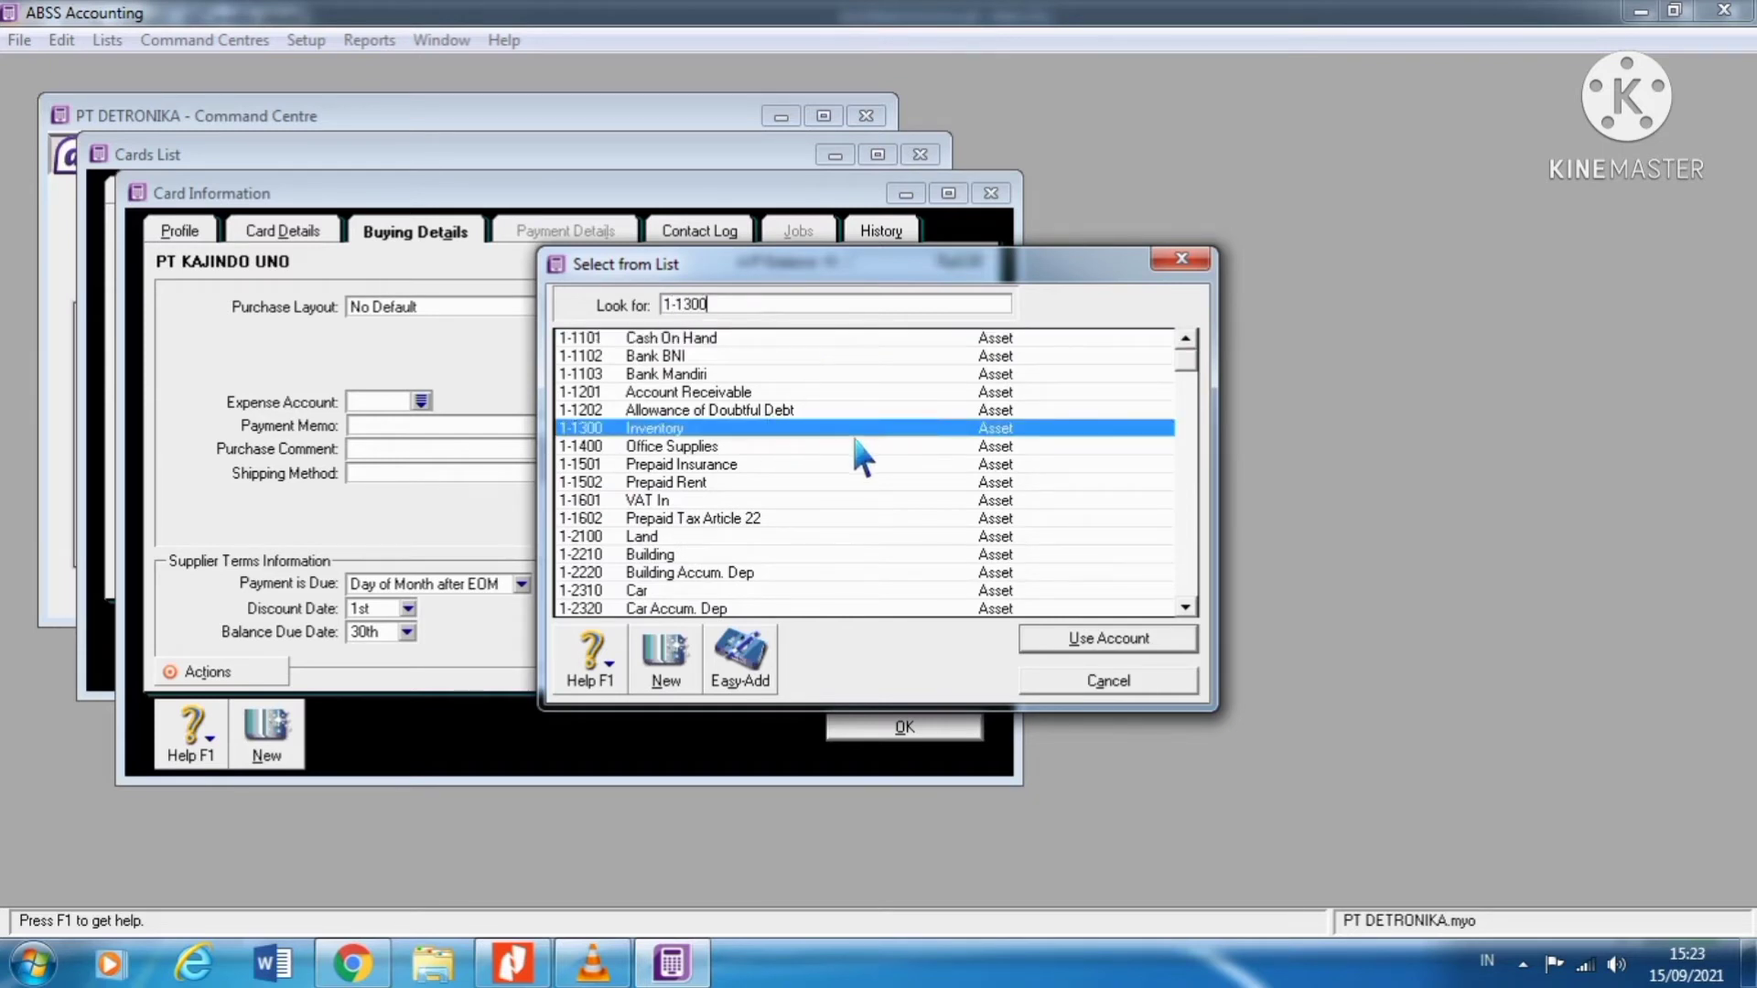
{"action": "left_click", "coordinate": [1088, 643]}
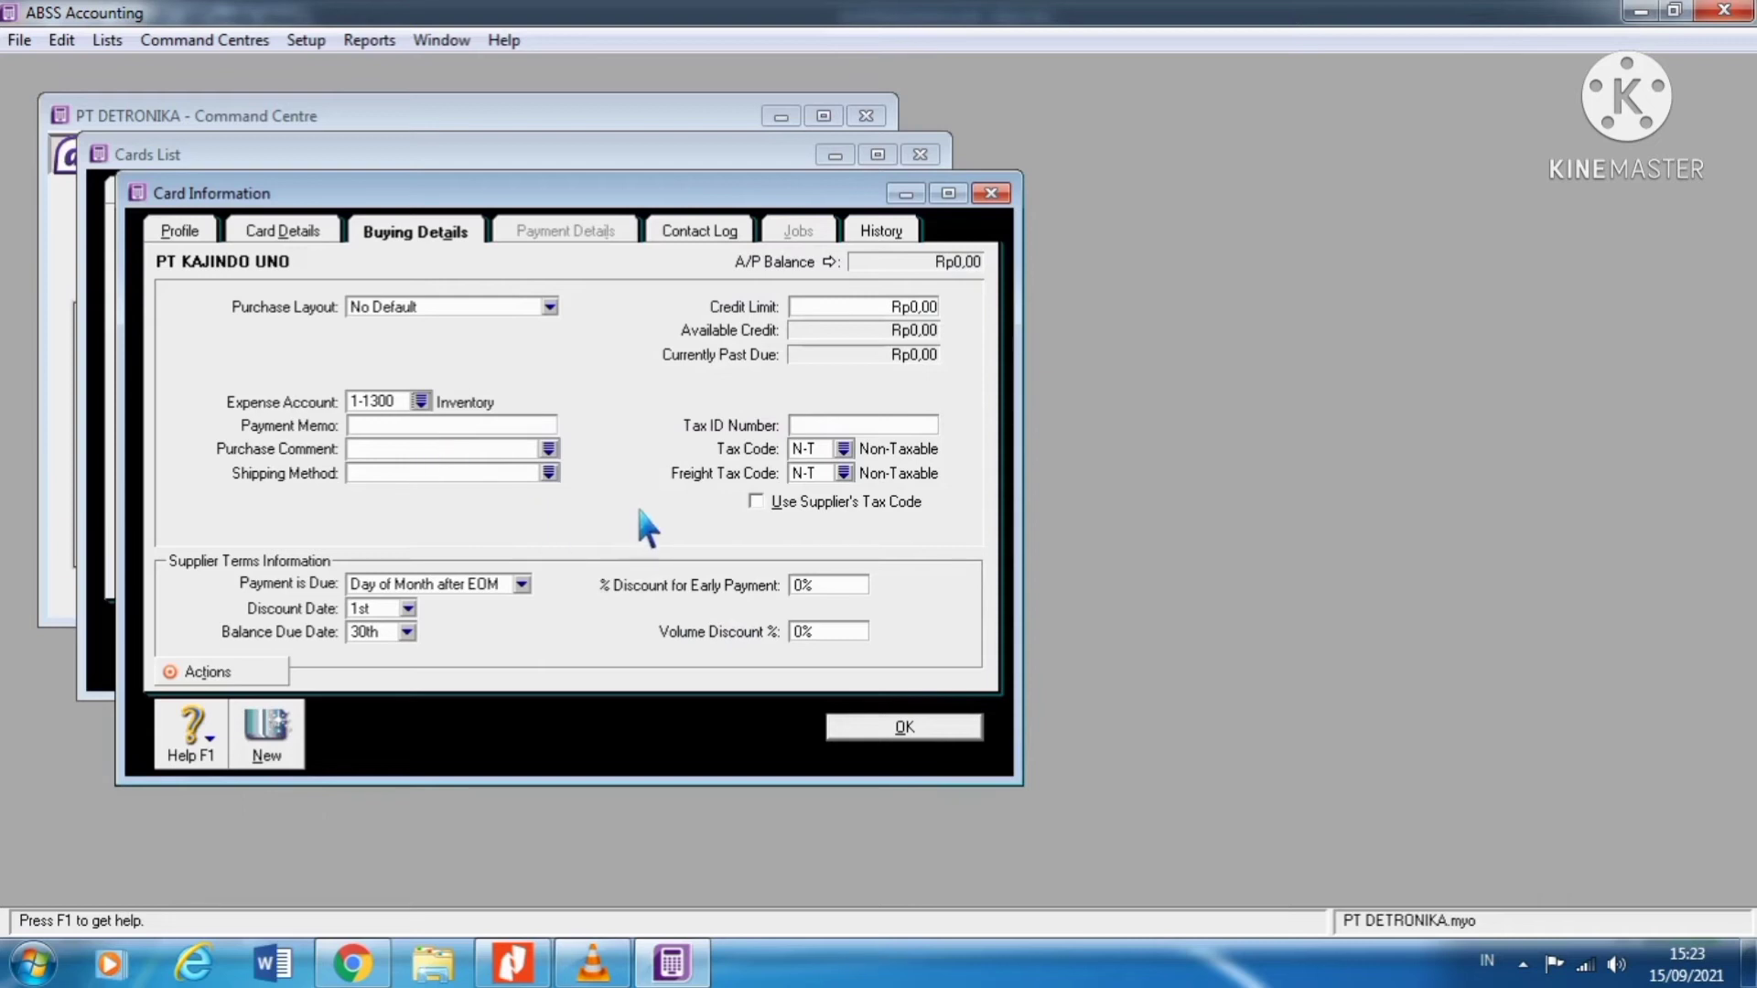
Step: Set the supplier's tax code to VAT Value Added Tax, then bring up the ILUSTRASI KASUS PDF
{"action": "left_click", "coordinate": [851, 452]}
{"action": "left_click", "coordinate": [731, 379]}
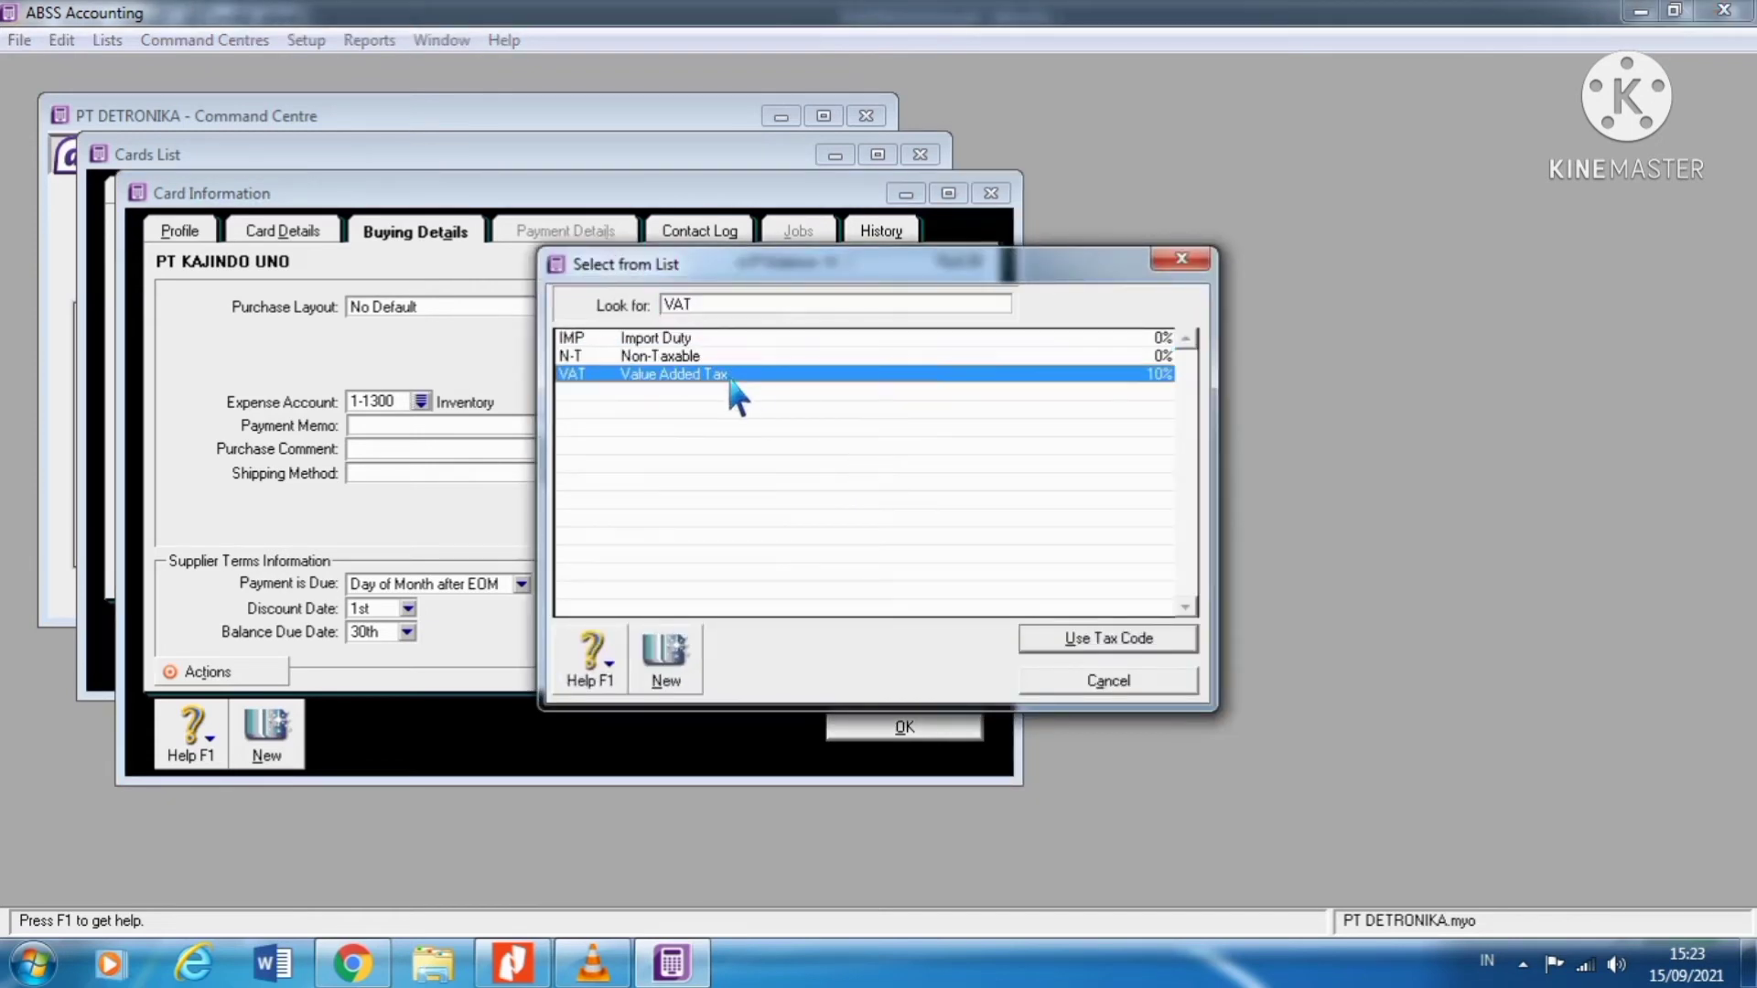
{"action": "left_click", "coordinate": [1106, 648]}
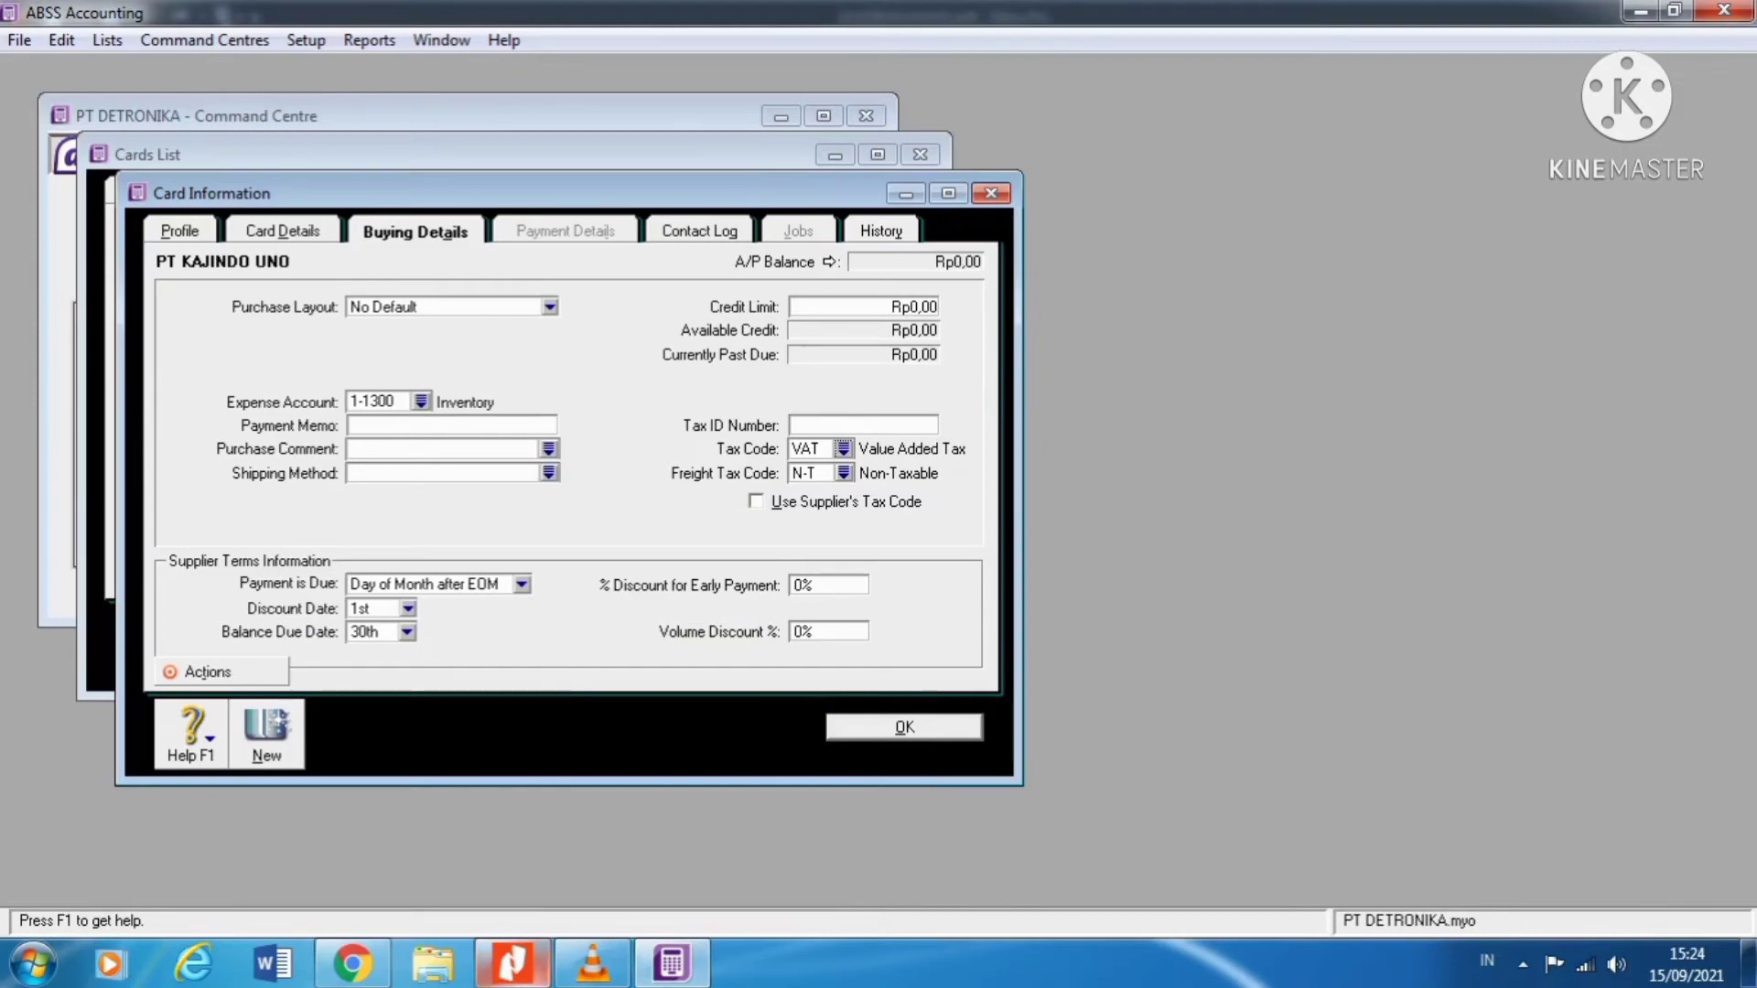
{"action": "left_click", "coordinate": [513, 963]}
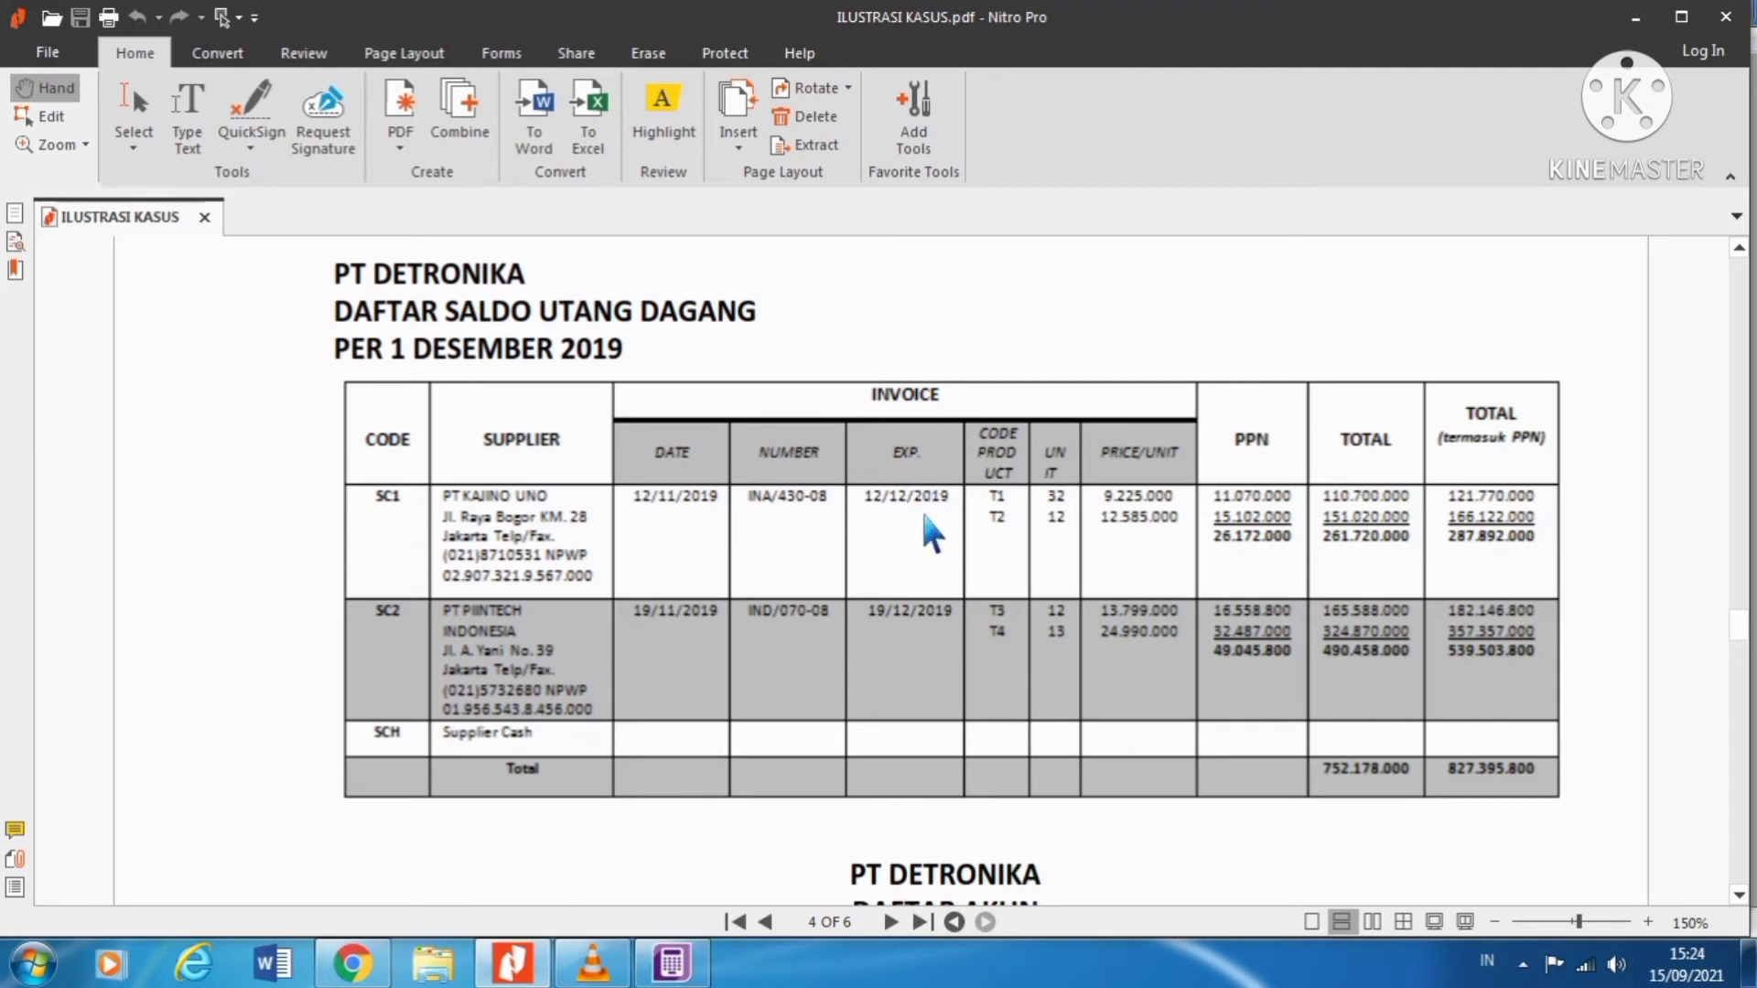
Step: Minimize the ILUSTRASI KASUS PDF in Nitro Pro to return to the PT KAJINDO UNO card
{"action": "left_click", "coordinate": [513, 962]}
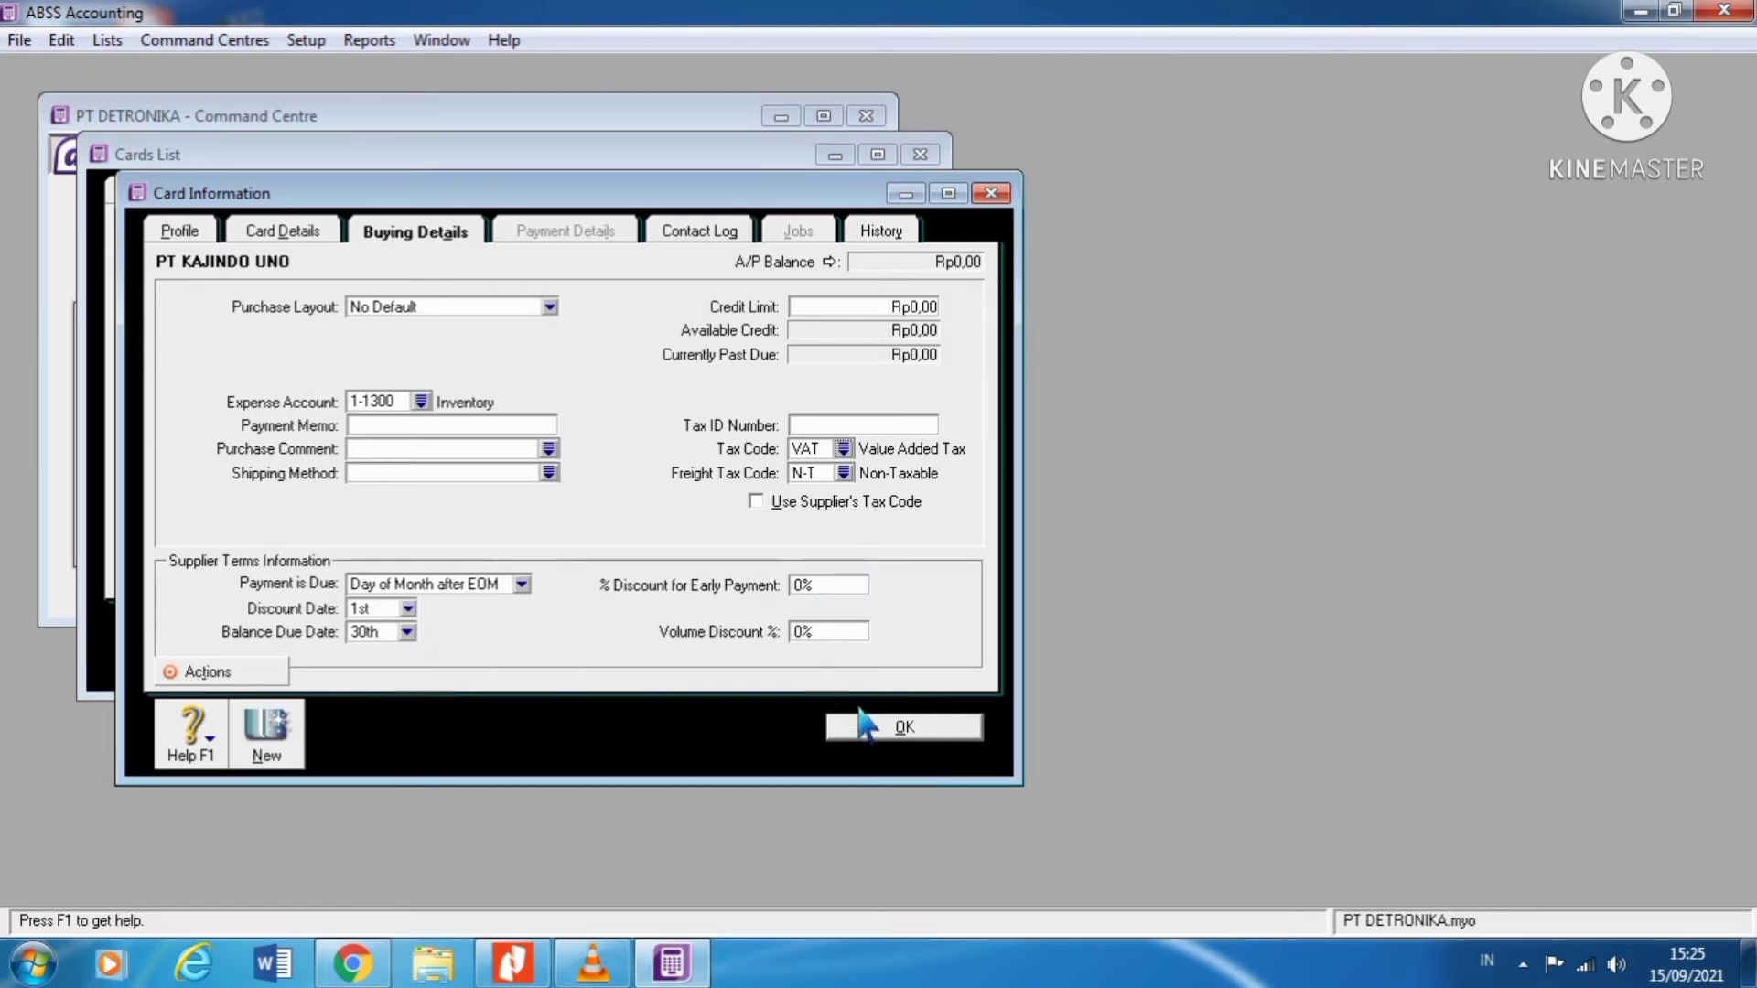
Step: Save the PT KAJINDO UNO card with OK, reopen it to review the Edit menu, then close it
{"action": "left_click", "coordinate": [898, 732]}
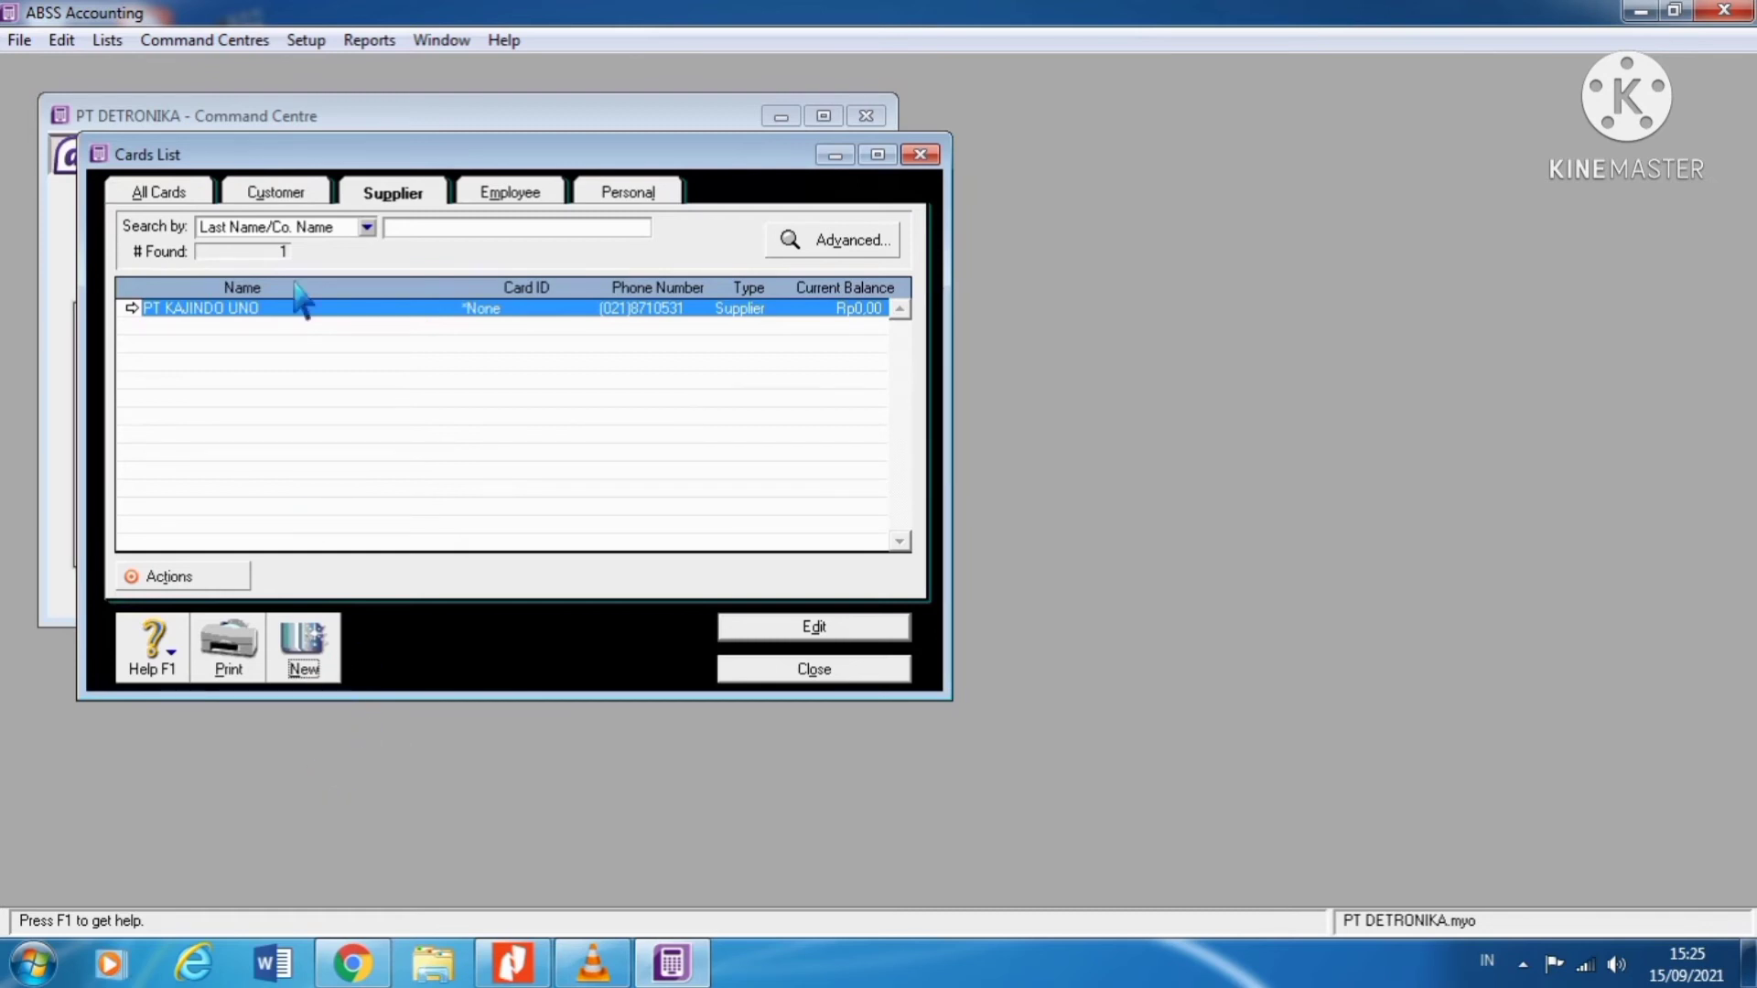
{"action": "left_click", "coordinate": [134, 308]}
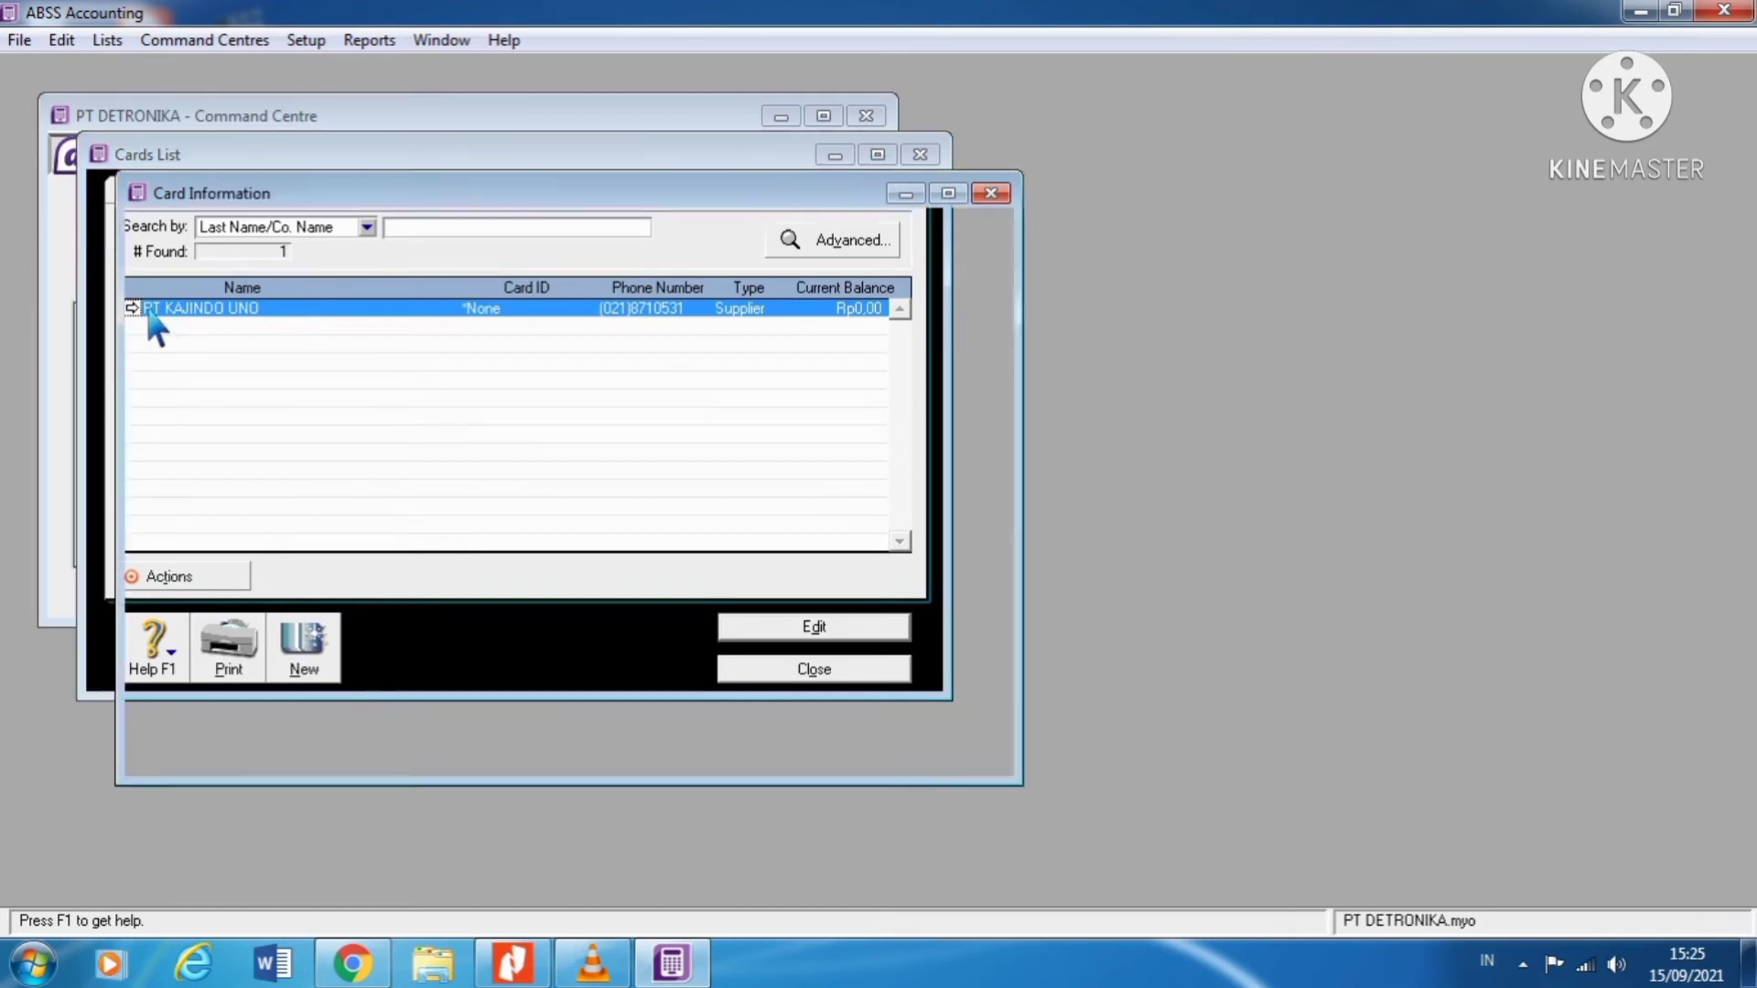
{"action": "left_click", "coordinate": [61, 40]}
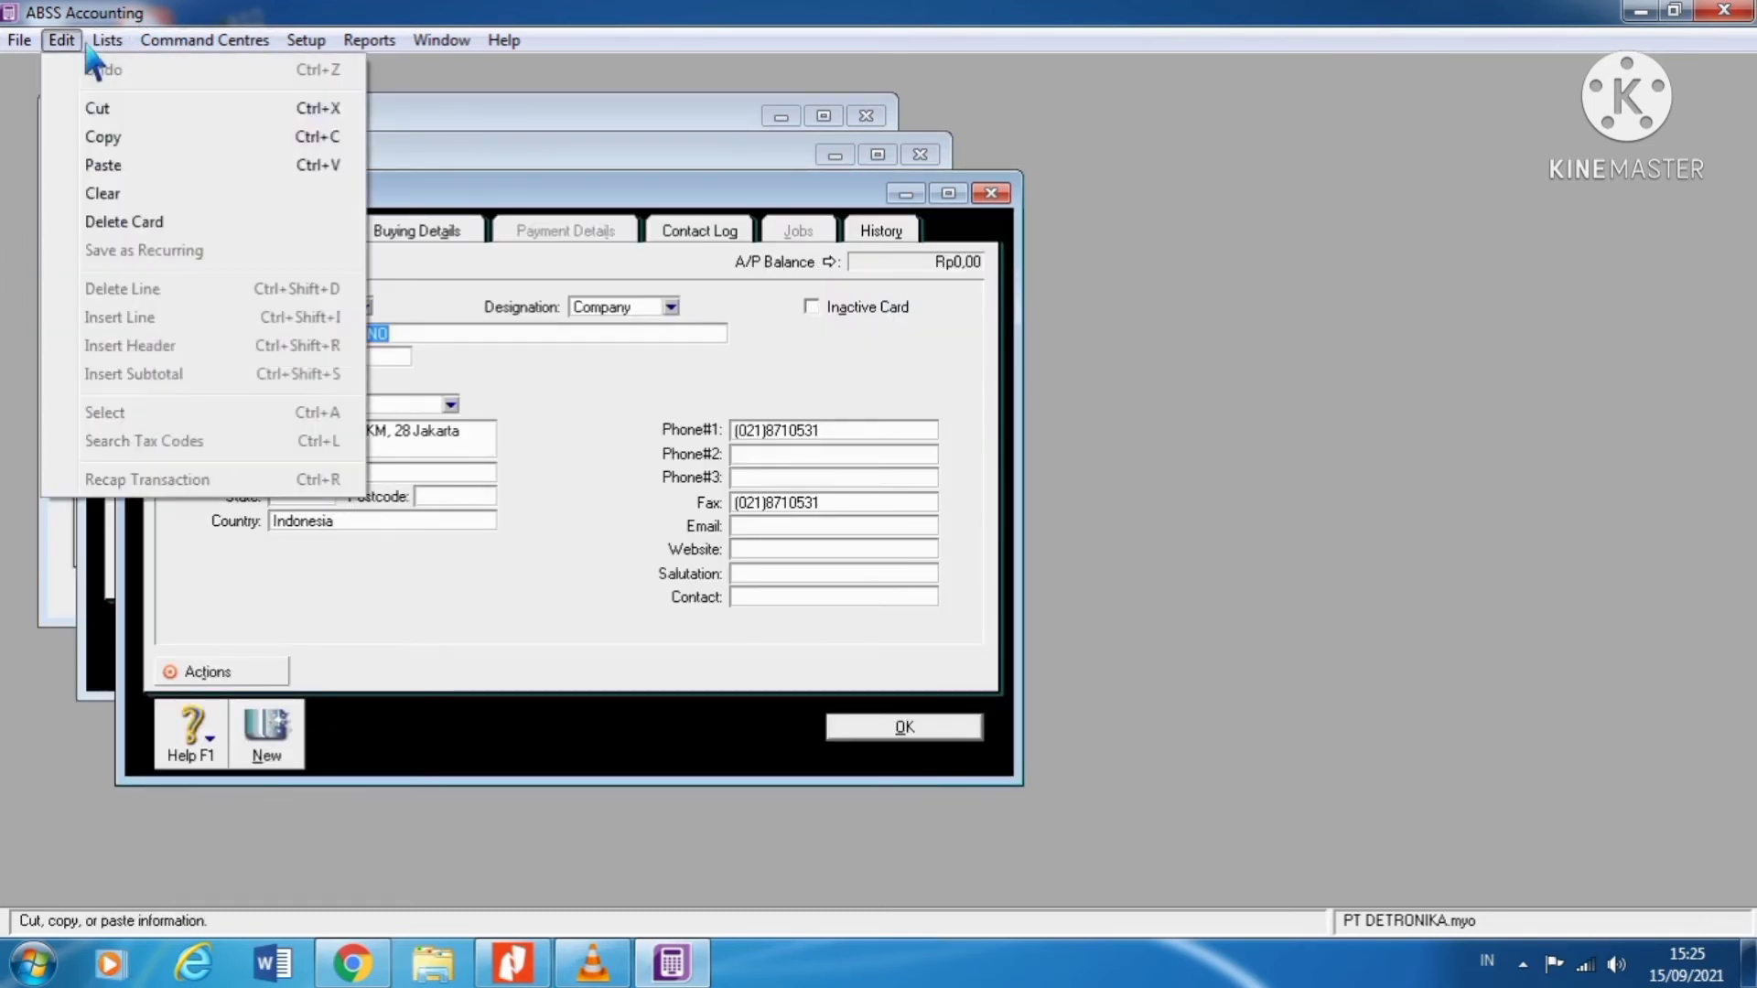
{"action": "mouse_move", "coordinate": [107, 44]}
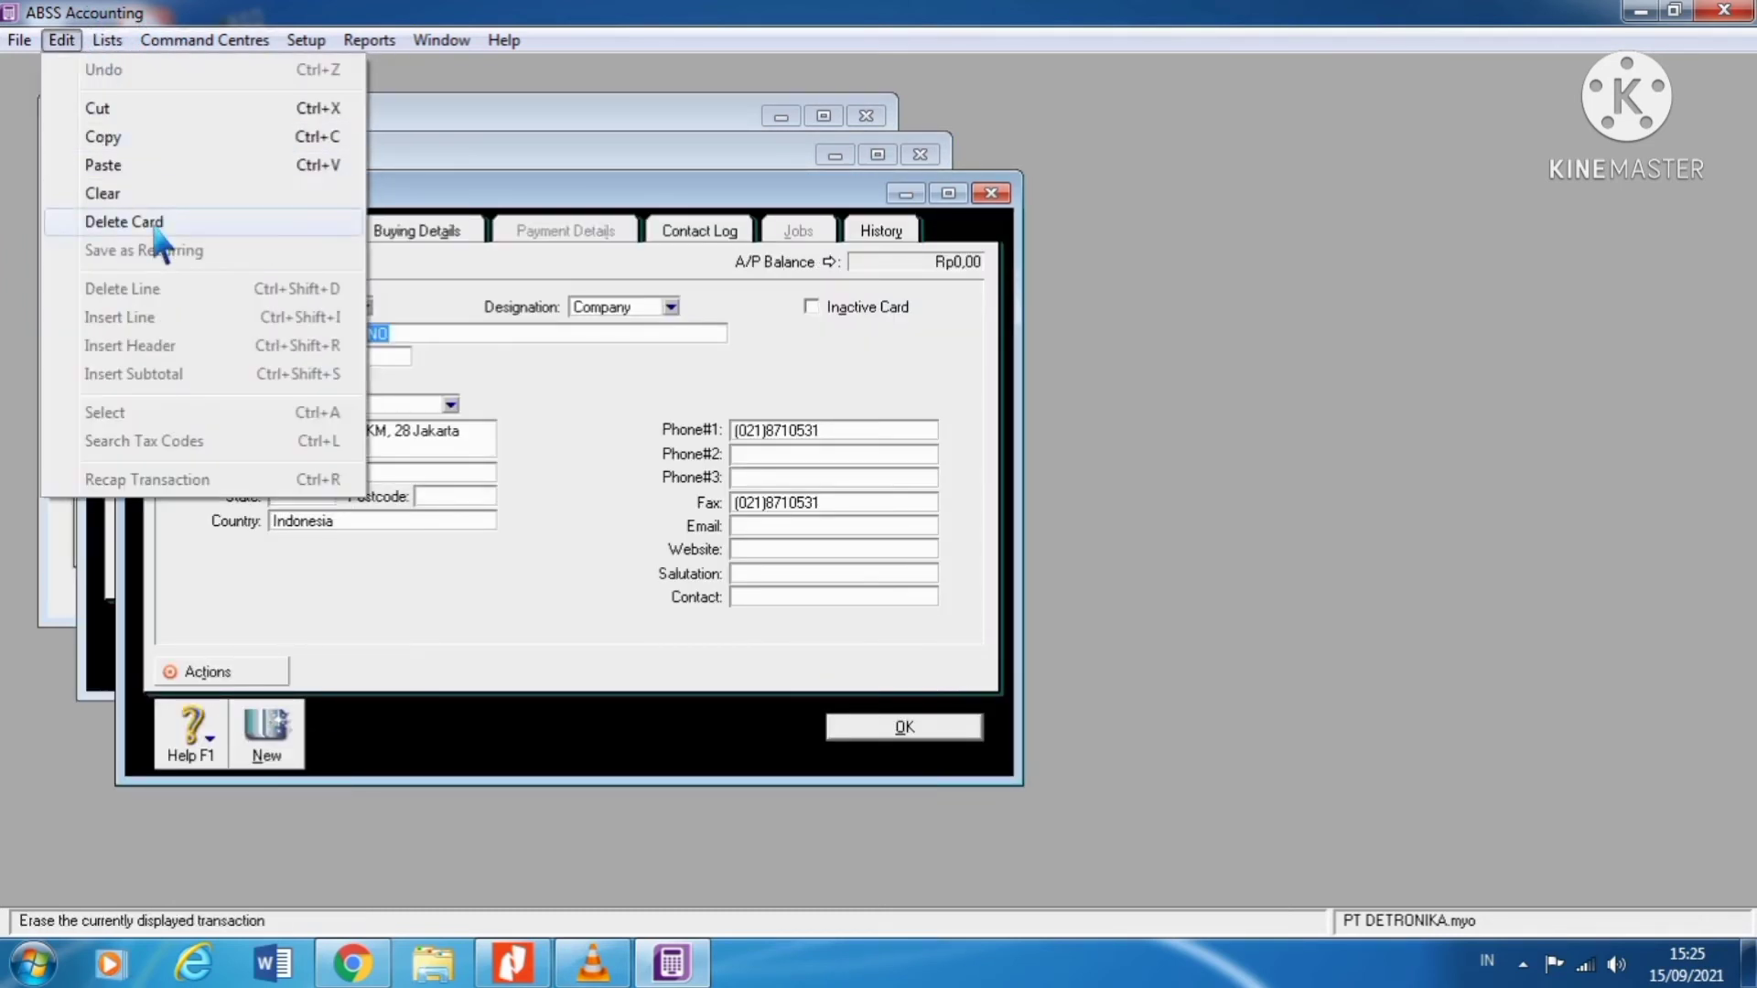
{"action": "left_click", "coordinate": [358, 563]}
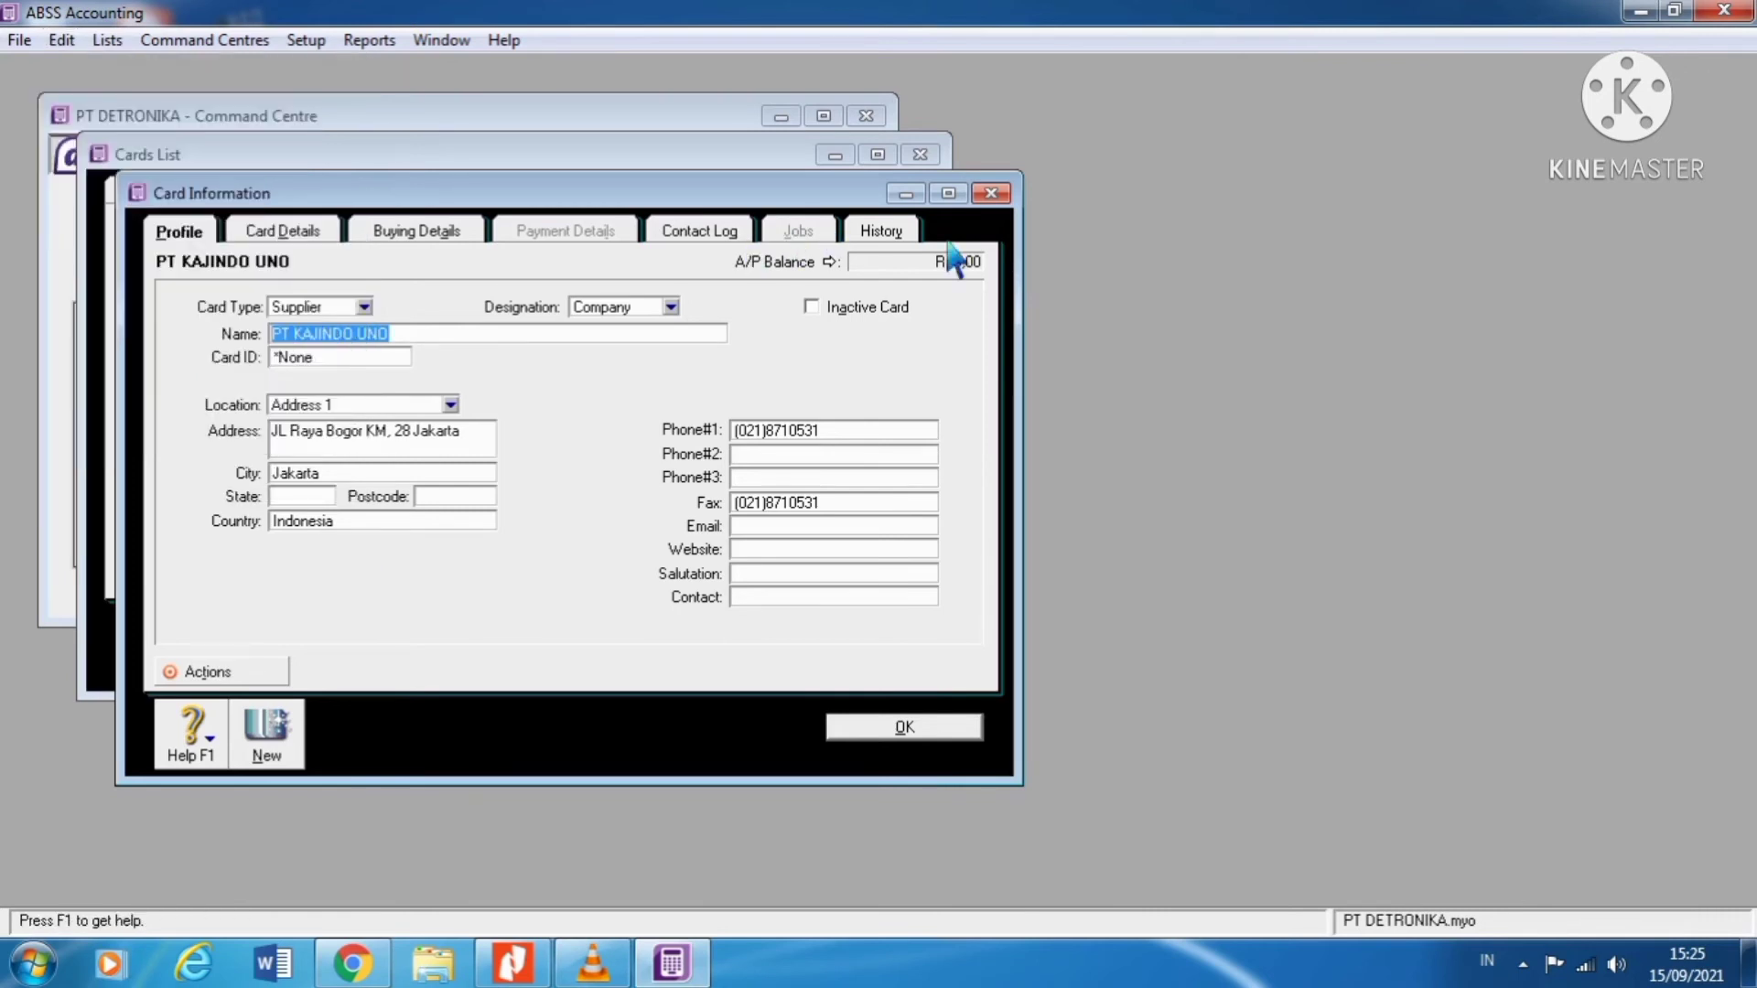
{"action": "left_click", "coordinate": [991, 193]}
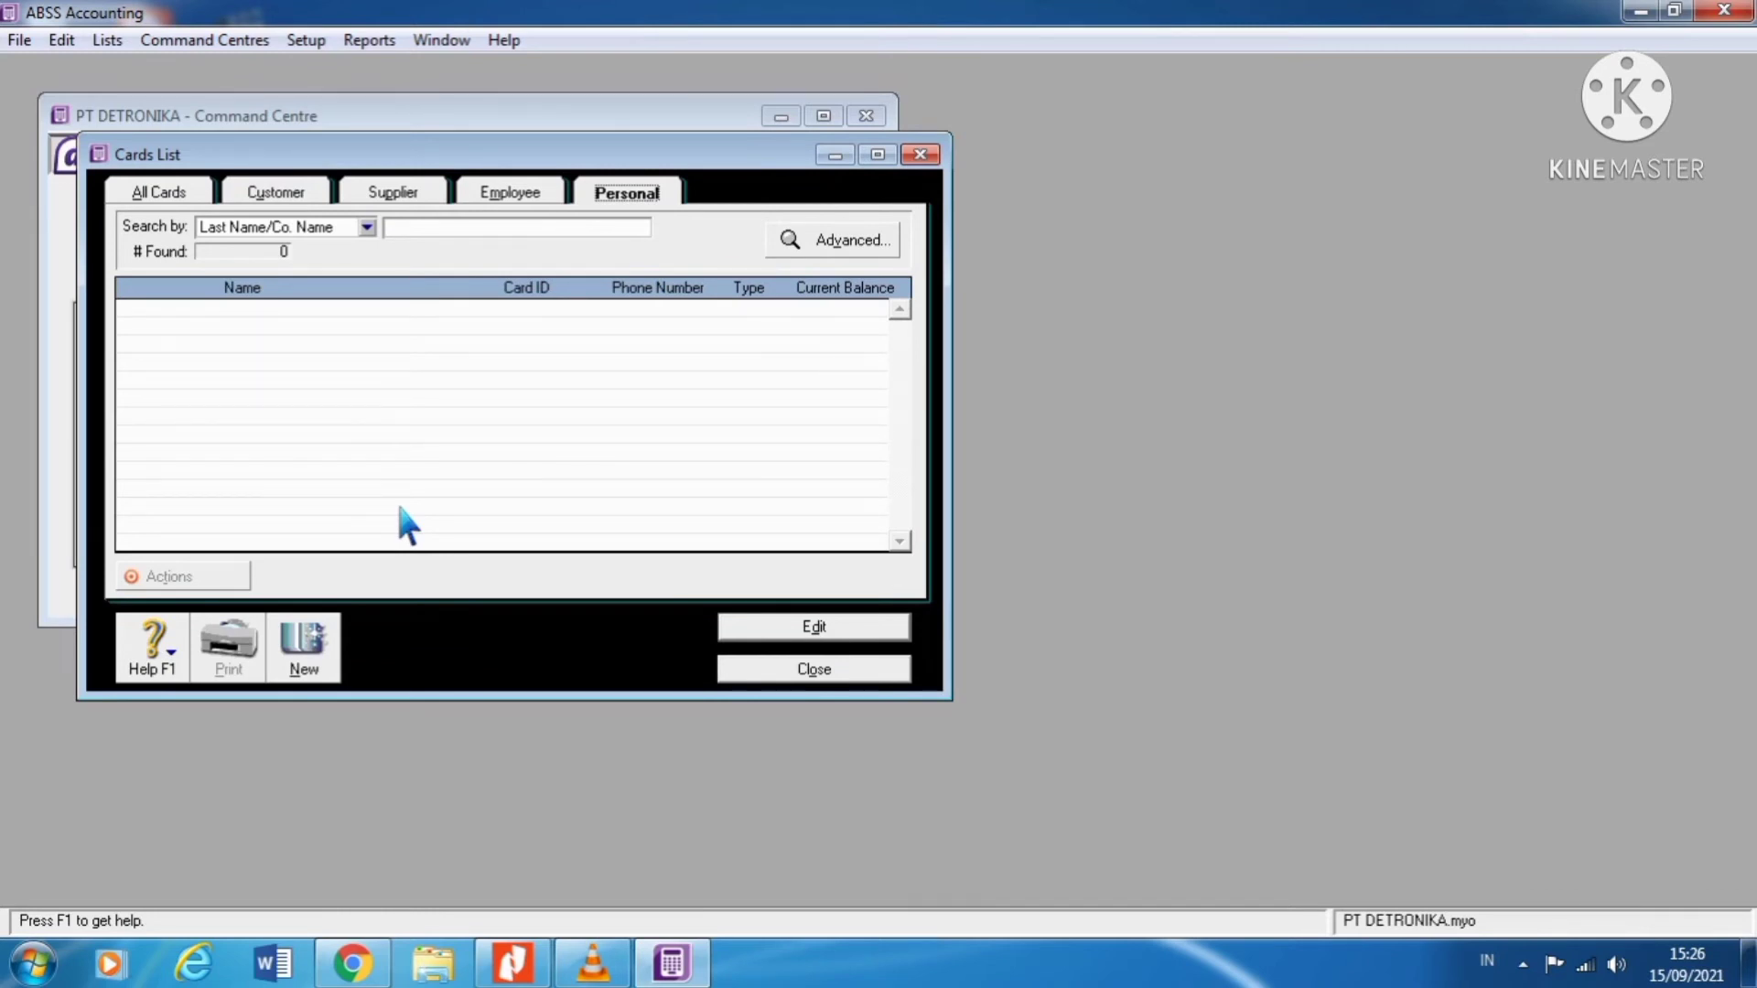
Step: Close the Cards List and open the empty Items List from the Inventory command centre
{"action": "left_click", "coordinate": [919, 154]}
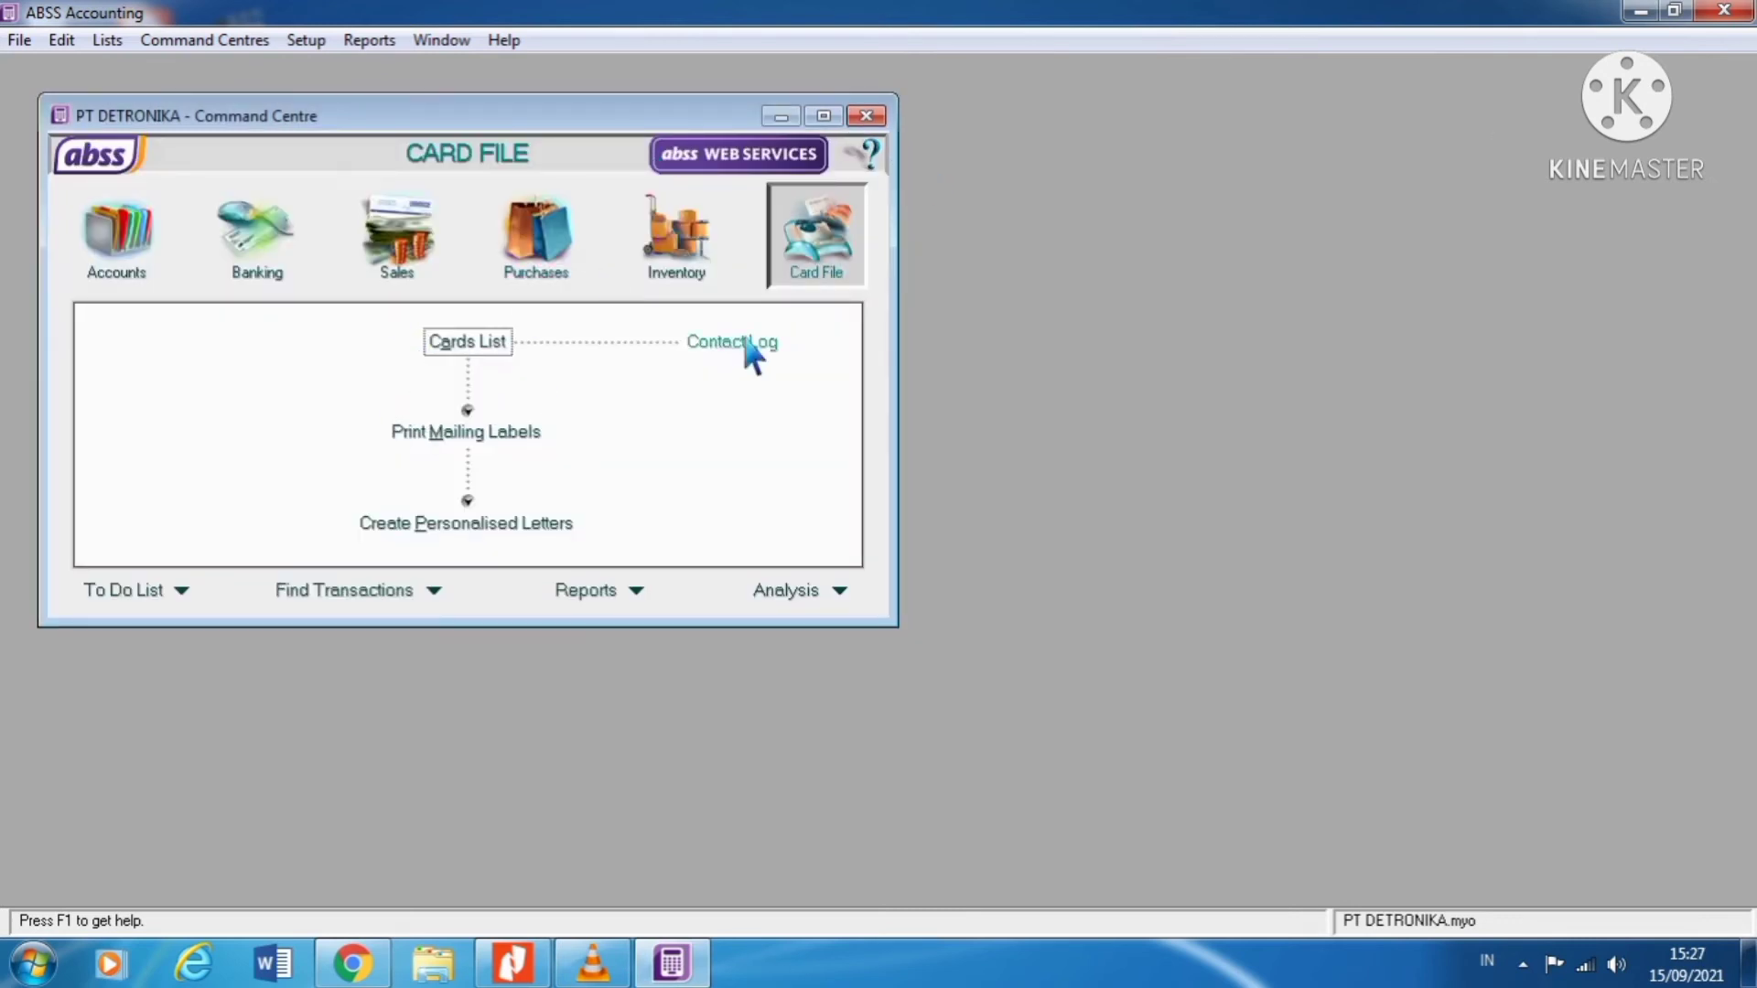
{"action": "left_click", "coordinate": [712, 280]}
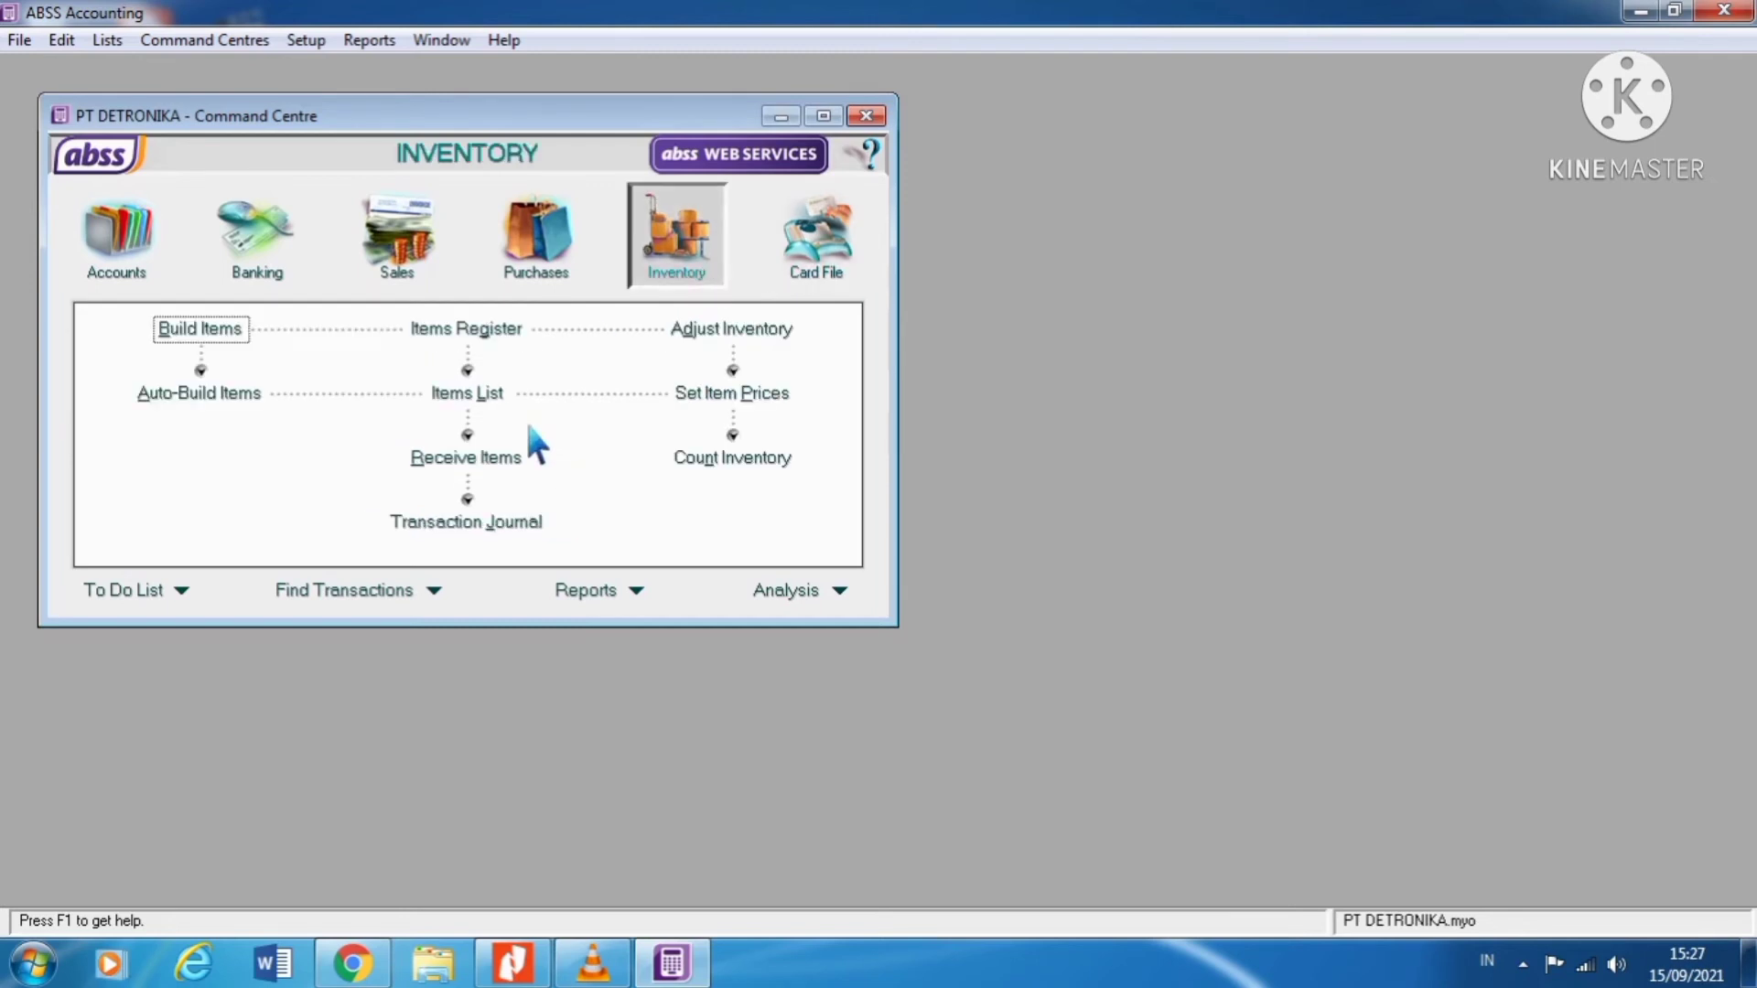
{"action": "left_click", "coordinate": [467, 394]}
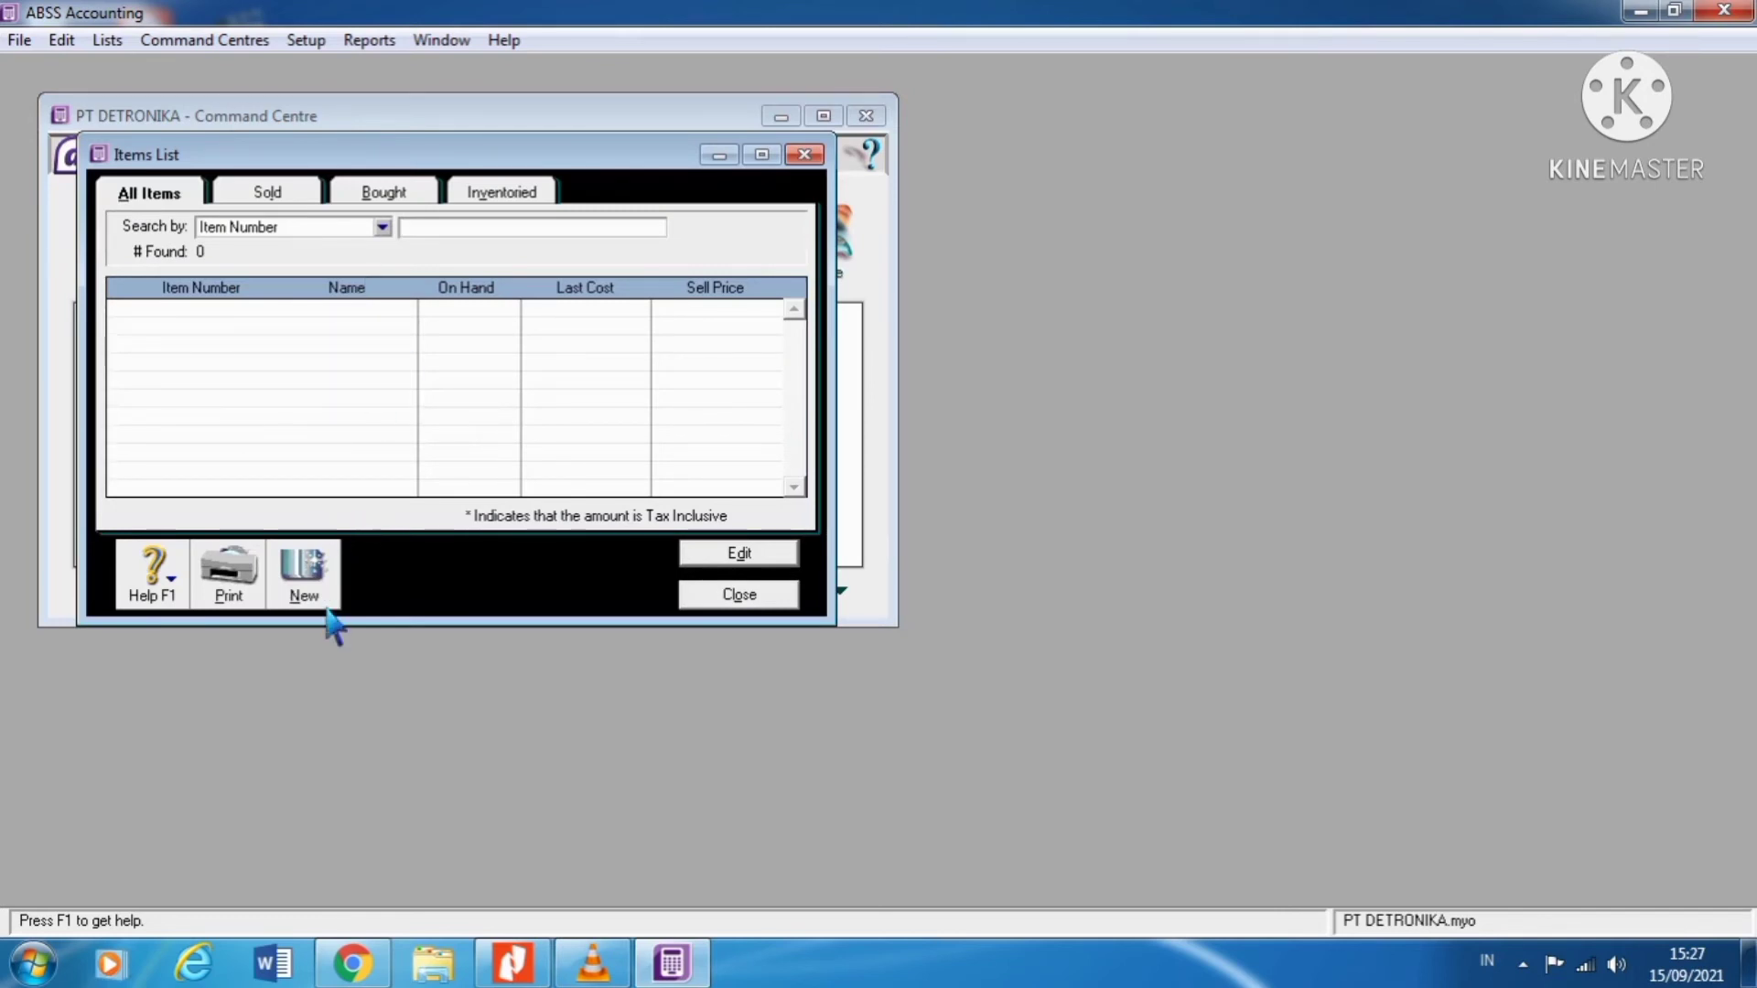
{"action": "left_click", "coordinate": [513, 963]}
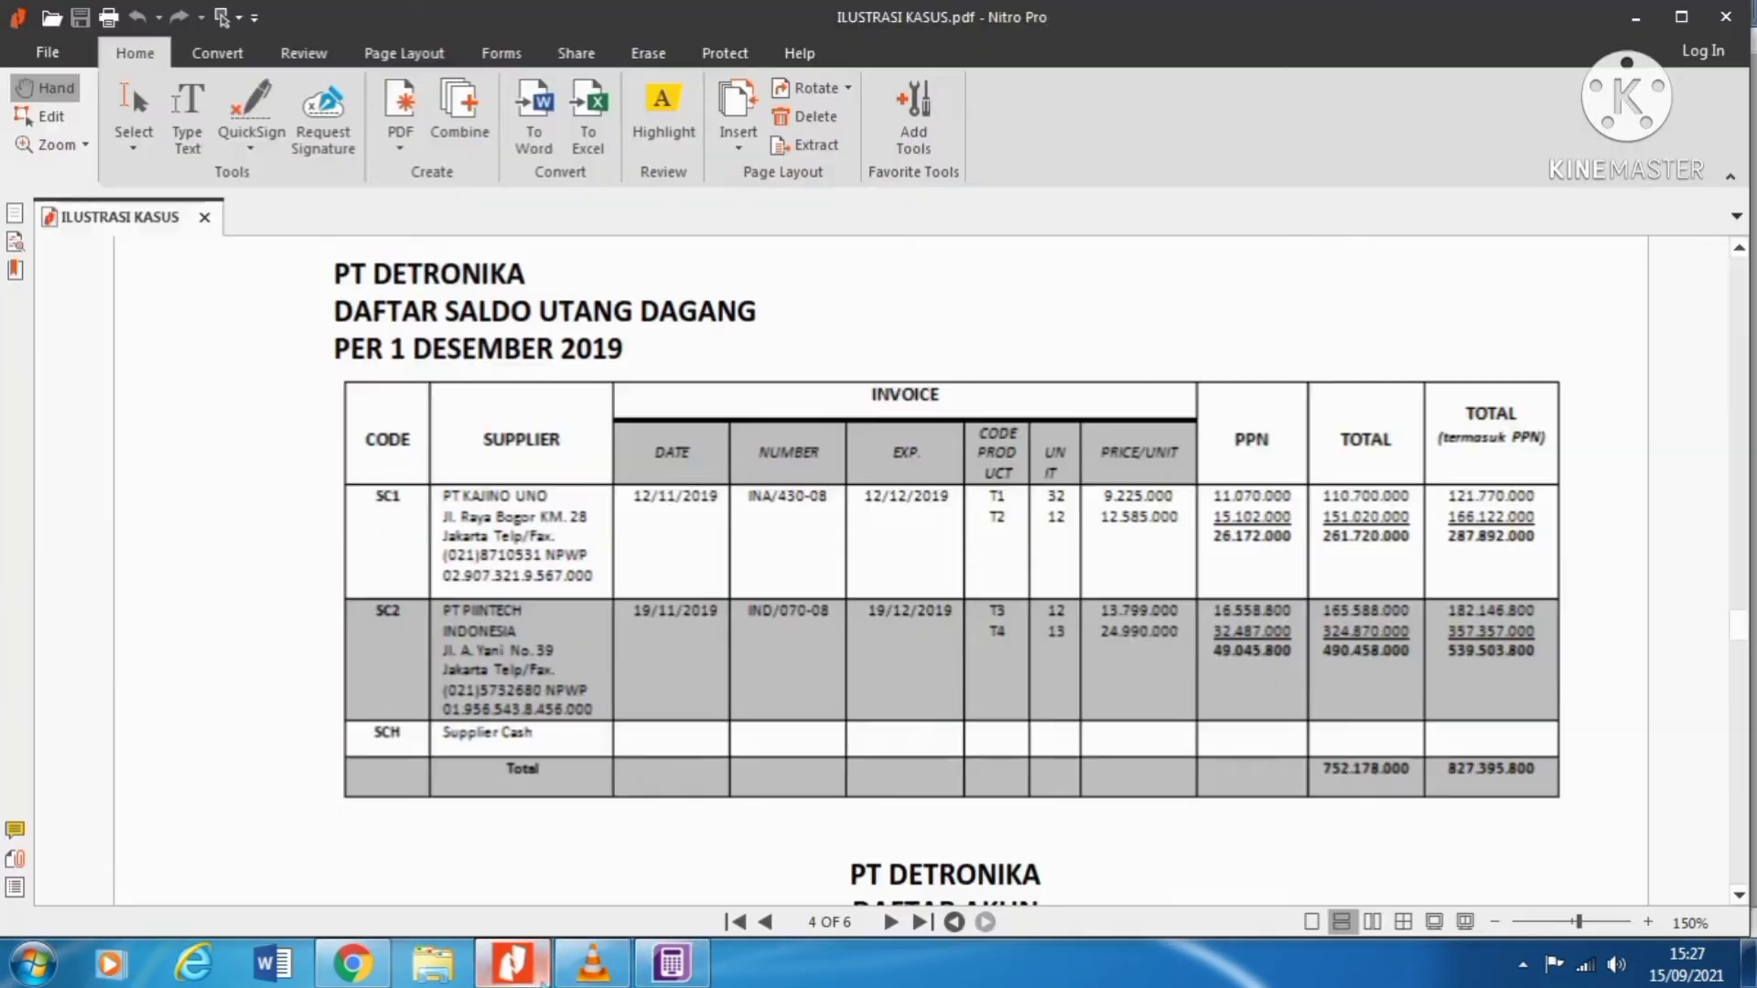
{"action": "scroll", "coordinate": [638, 605], "scroll_direction": "down", "scroll_amount": 1}
{"action": "scroll", "coordinate": [638, 605], "scroll_direction": "down", "scroll_amount": 10}
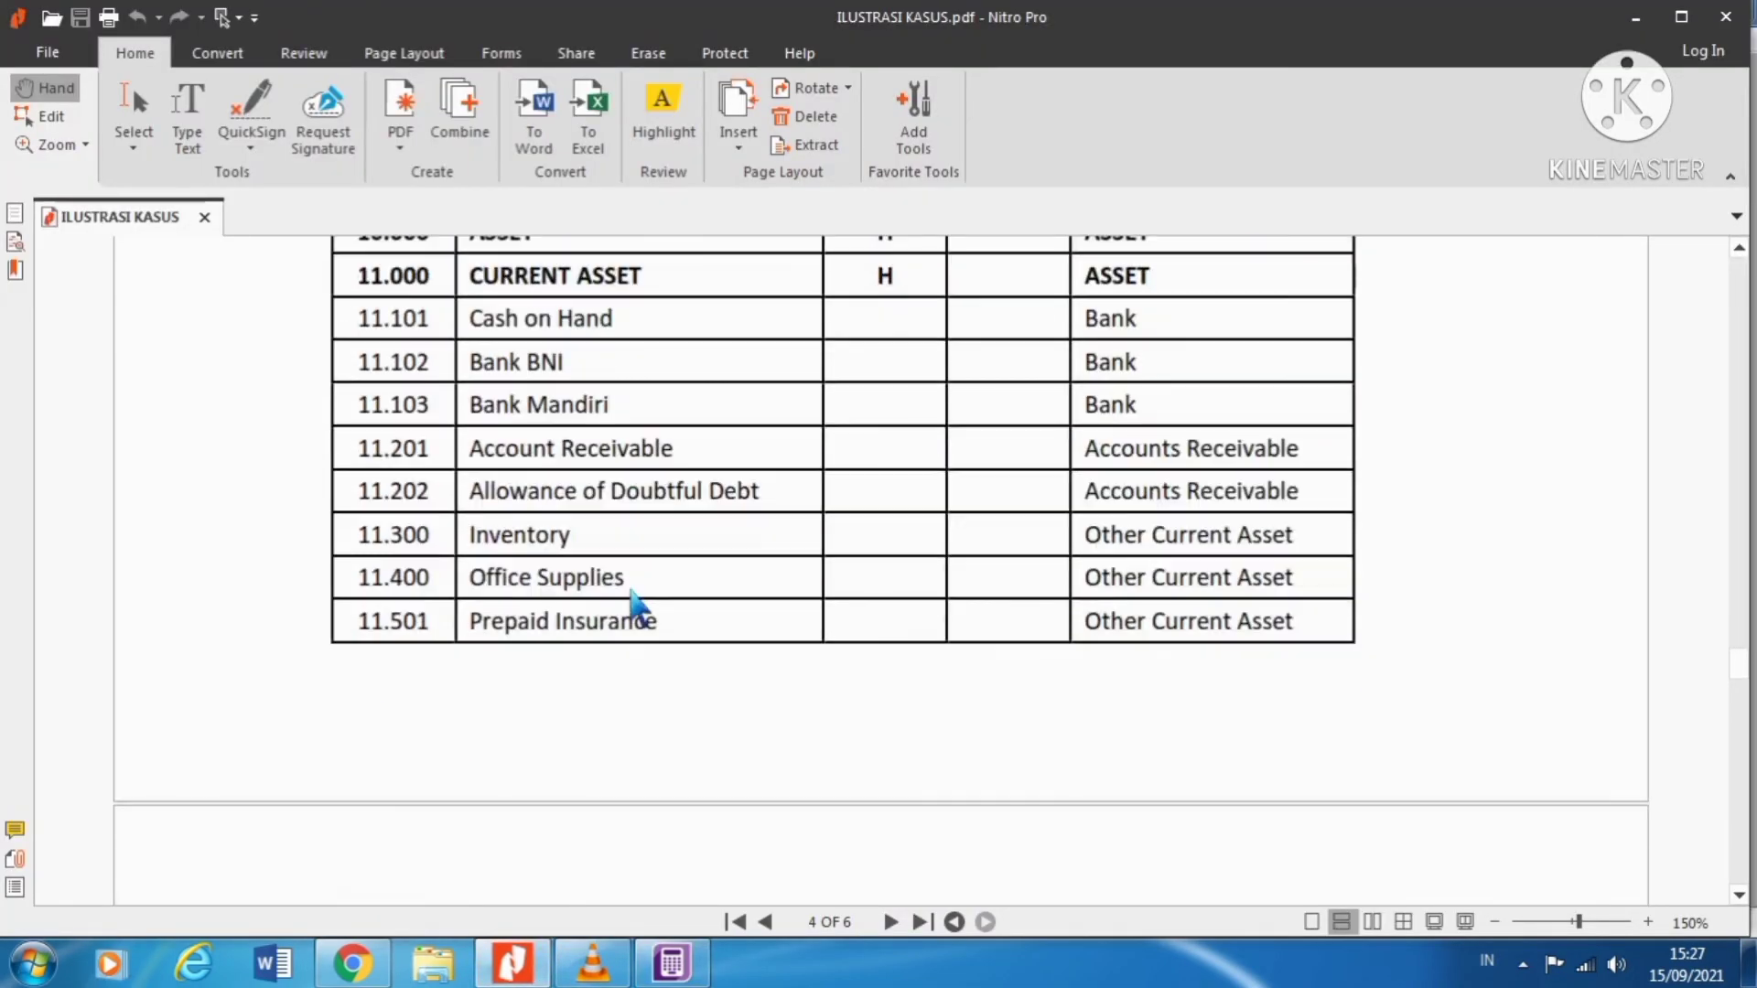
{"action": "scroll", "coordinate": [637, 606], "scroll_direction": "up", "scroll_amount": 3}
{"action": "scroll", "coordinate": [637, 606], "scroll_direction": "down", "scroll_amount": 2}
{"action": "scroll", "coordinate": [638, 605], "scroll_direction": "down", "scroll_amount": 1}
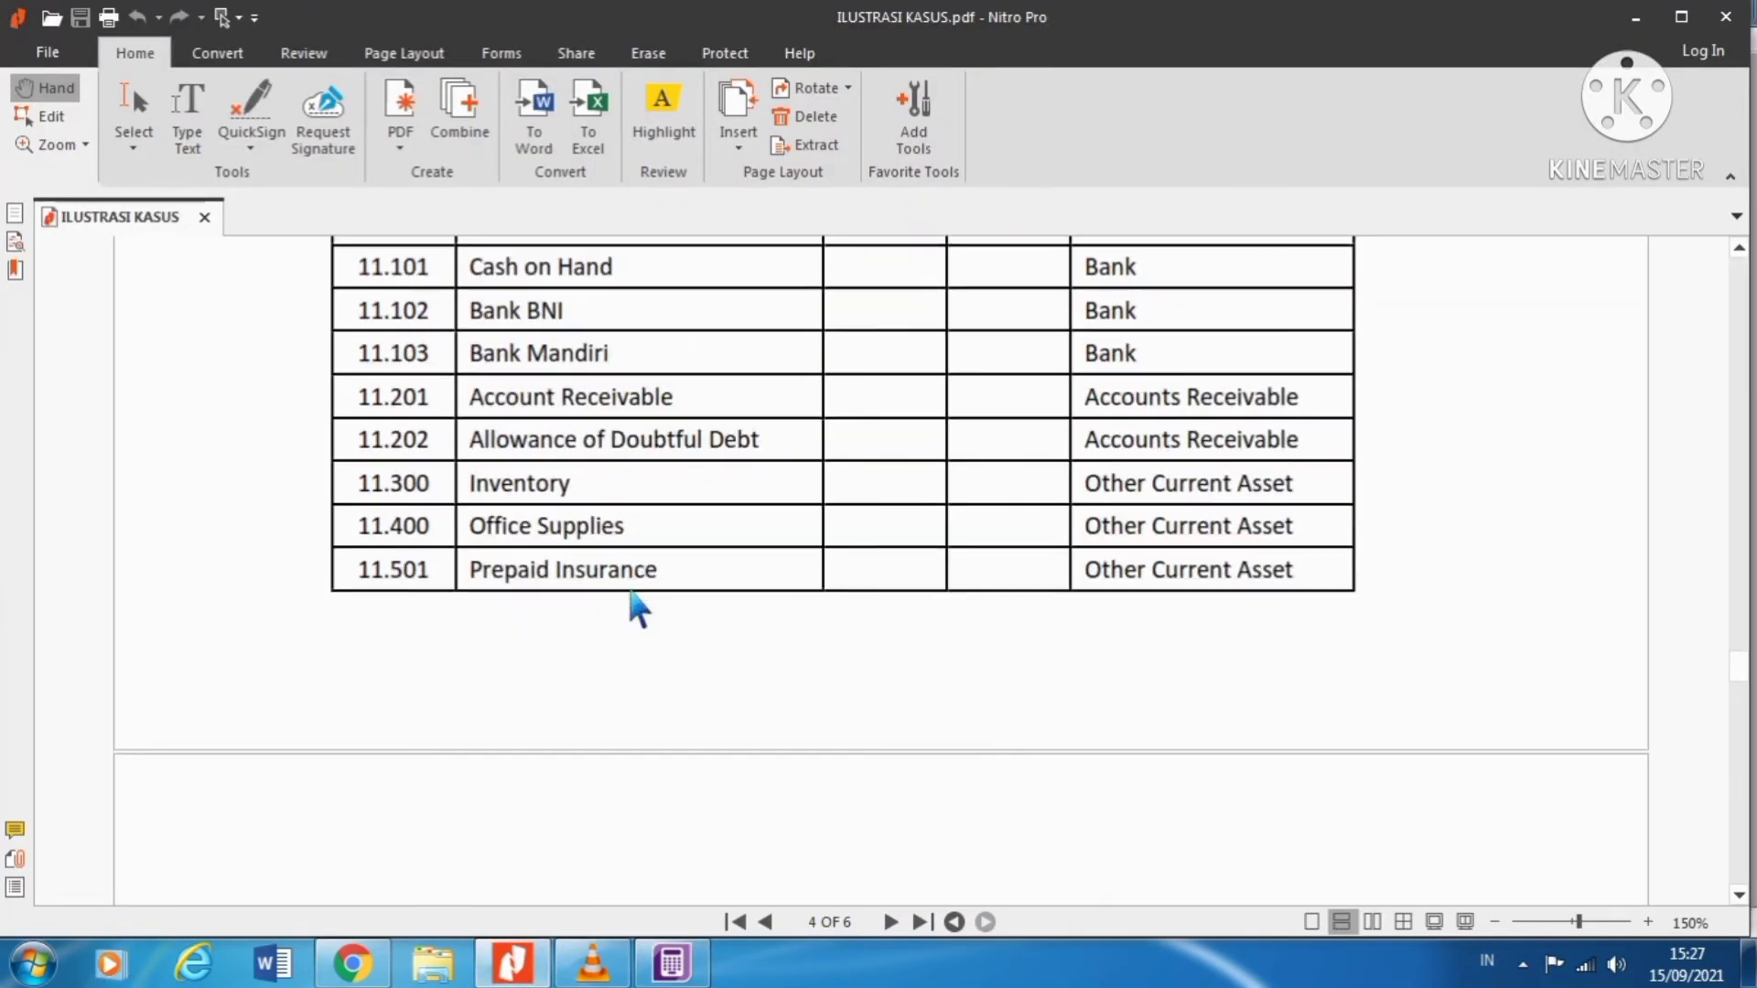
{"action": "scroll", "coordinate": [638, 605], "scroll_direction": "up", "scroll_amount": 12}
{"action": "scroll", "coordinate": [629, 590], "scroll_direction": "up", "scroll_amount": 3}
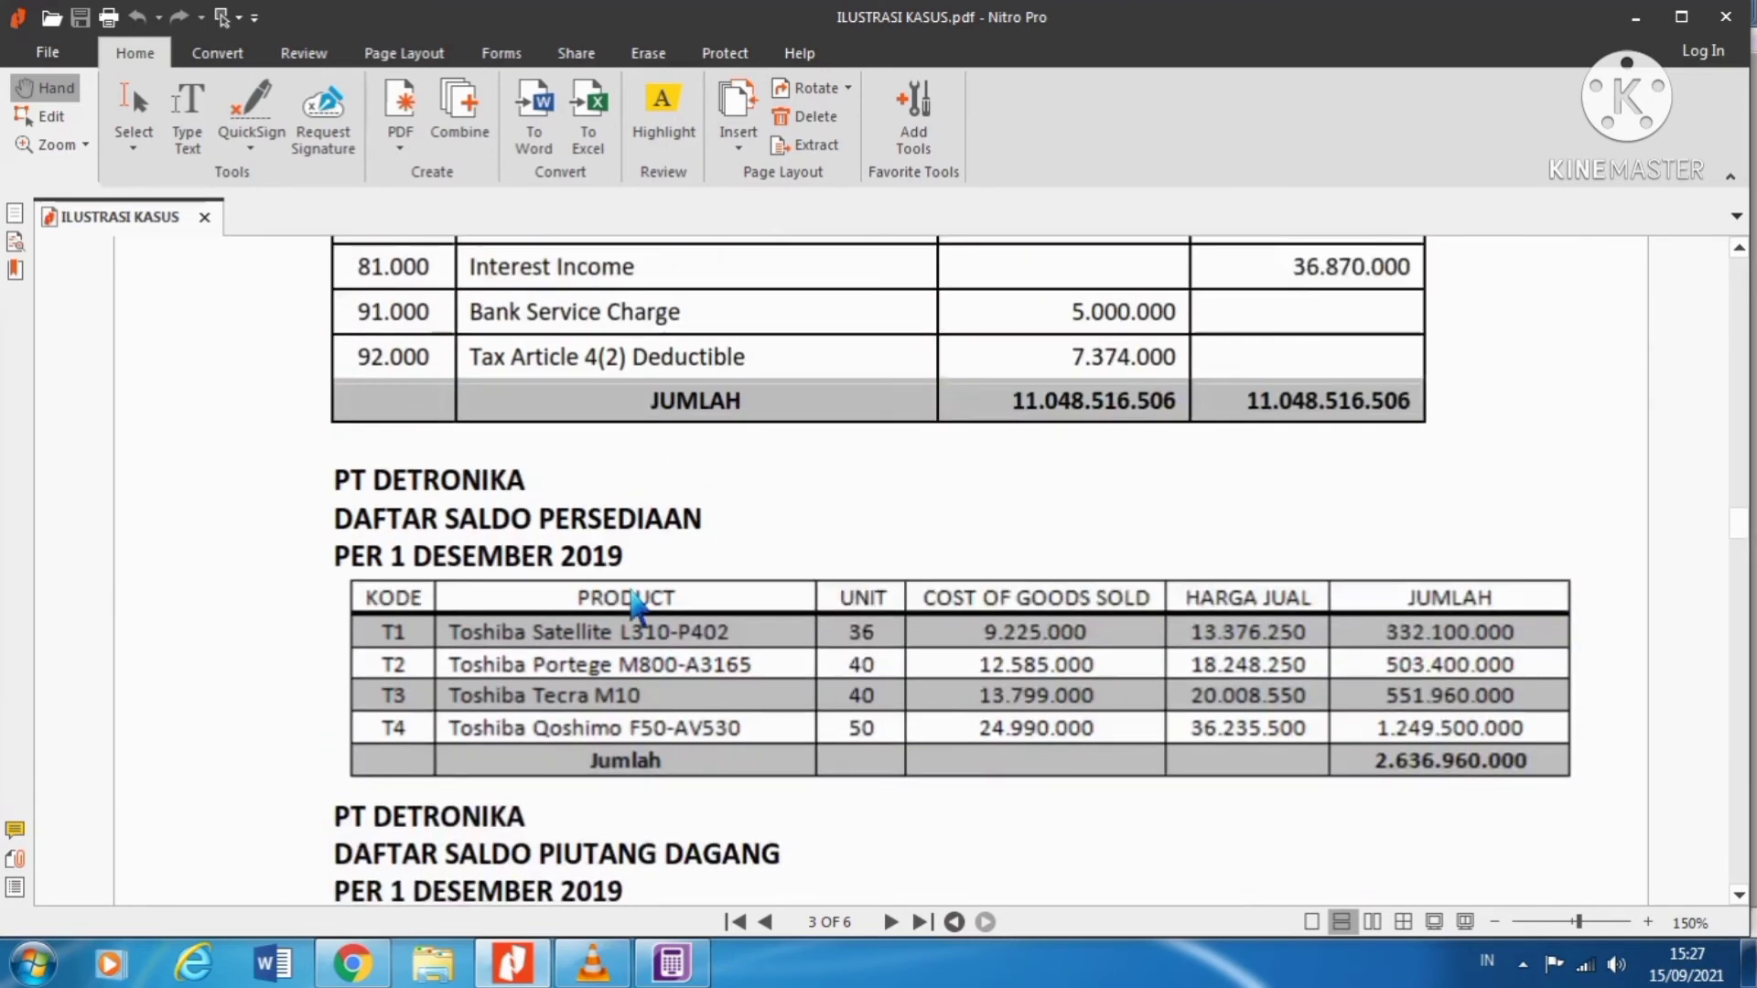
{"action": "scroll", "coordinate": [645, 597], "scroll_direction": "down", "scroll_amount": 1}
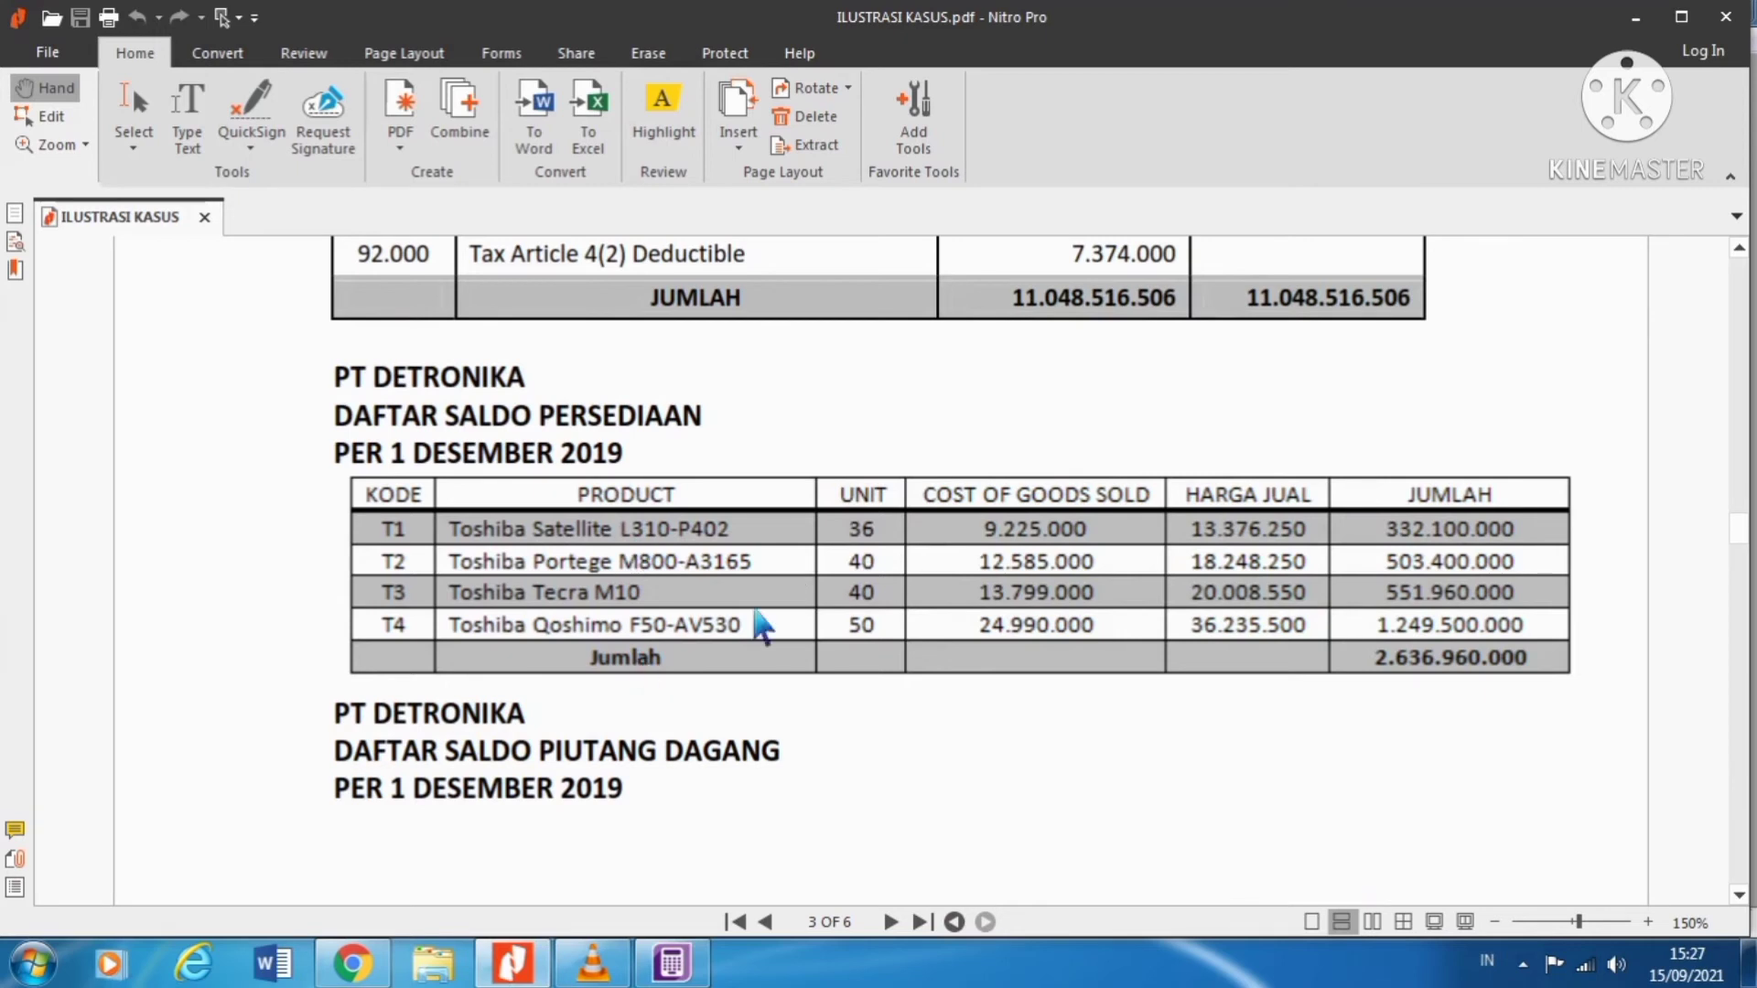
{"action": "left_click", "coordinate": [704, 968]}
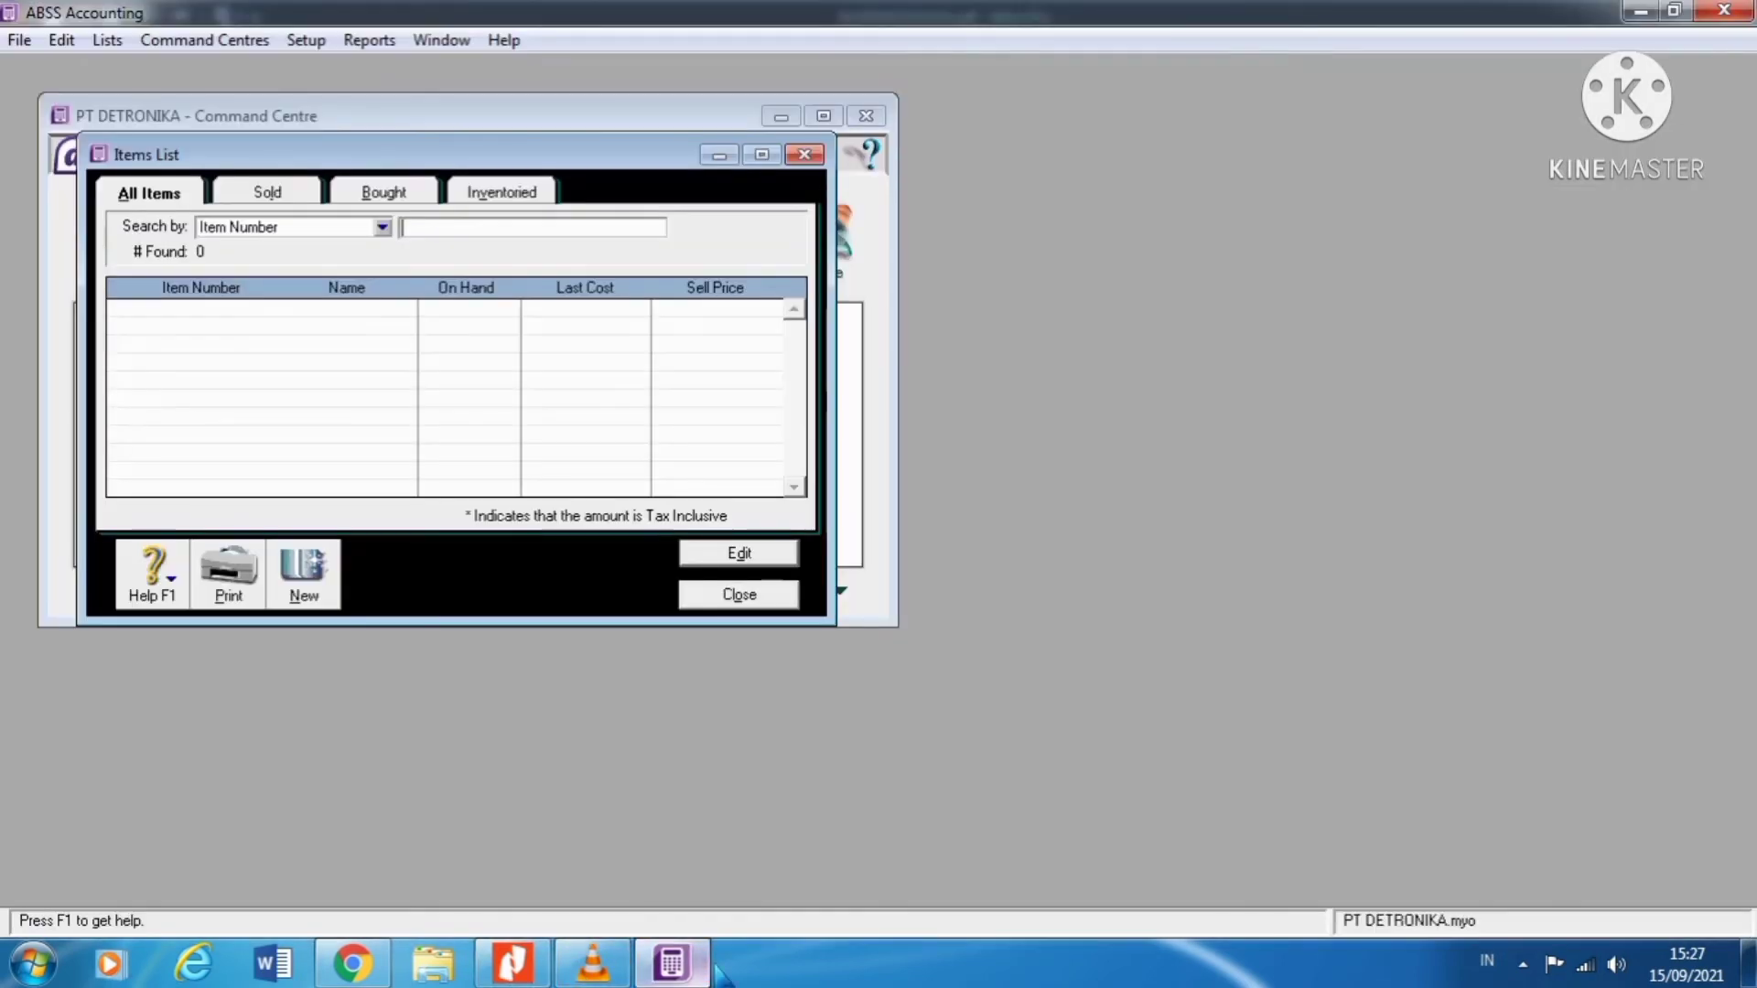
Step: Create a new inventory item with item number T1
{"action": "left_click", "coordinate": [312, 585]}
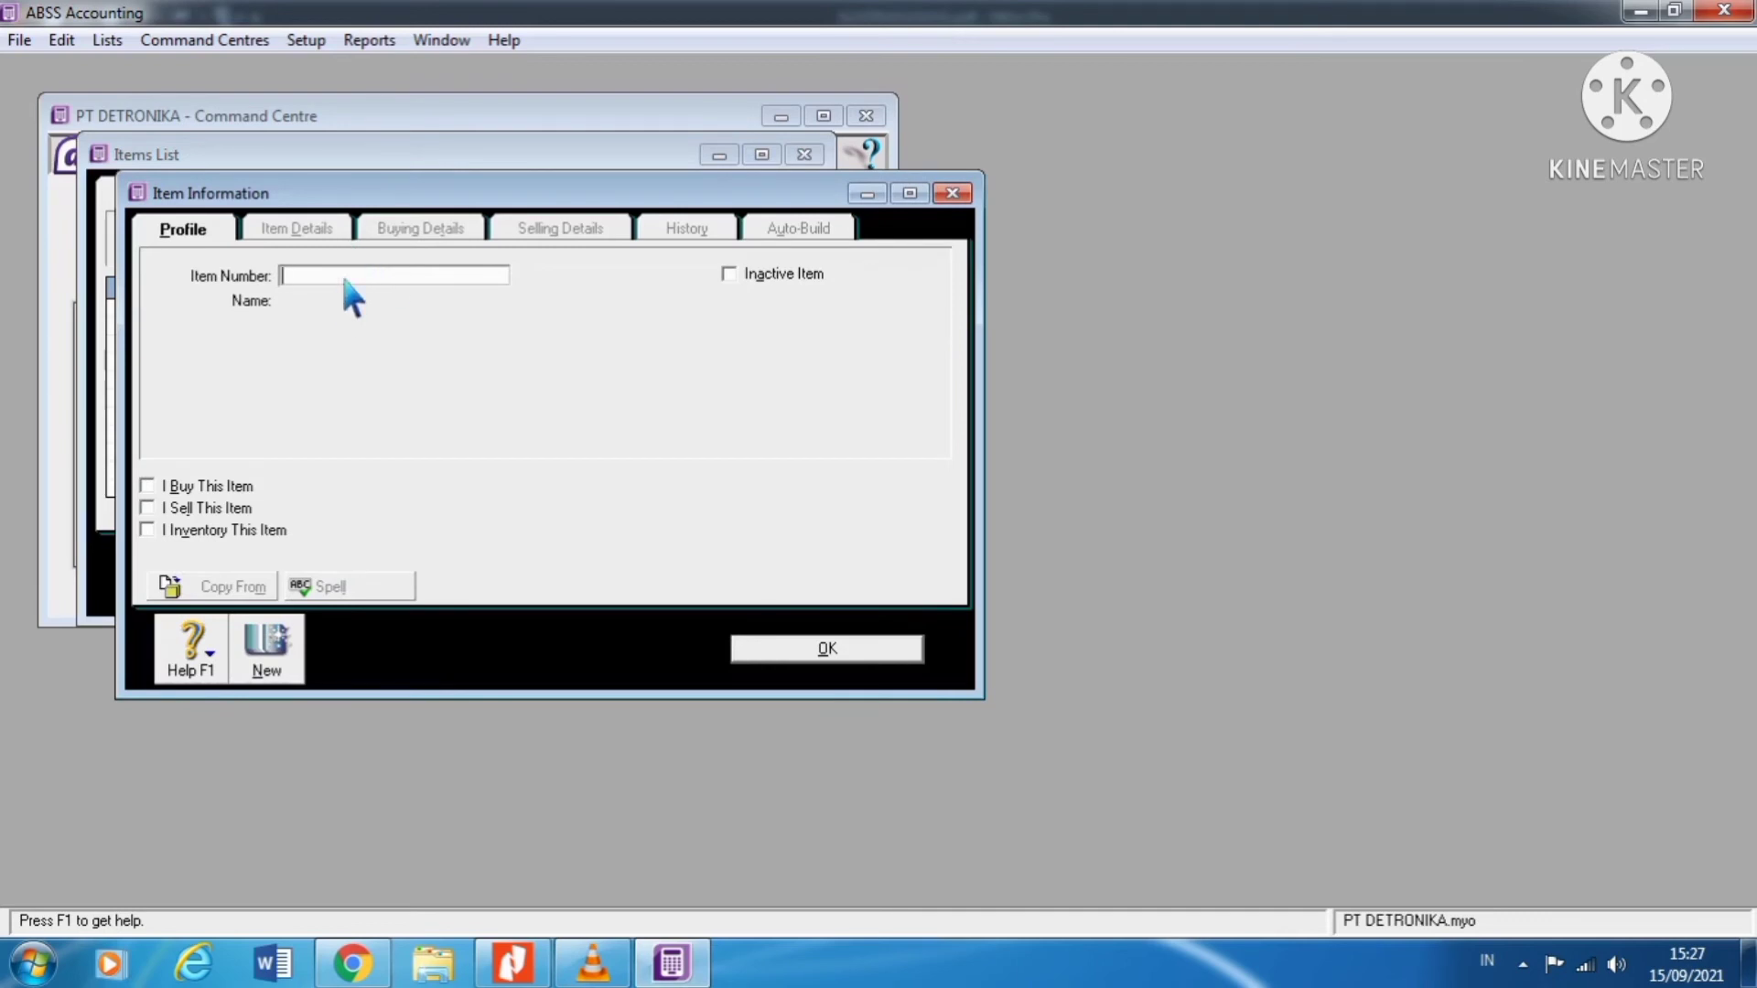
{"action": "left_click", "coordinate": [542, 965]}
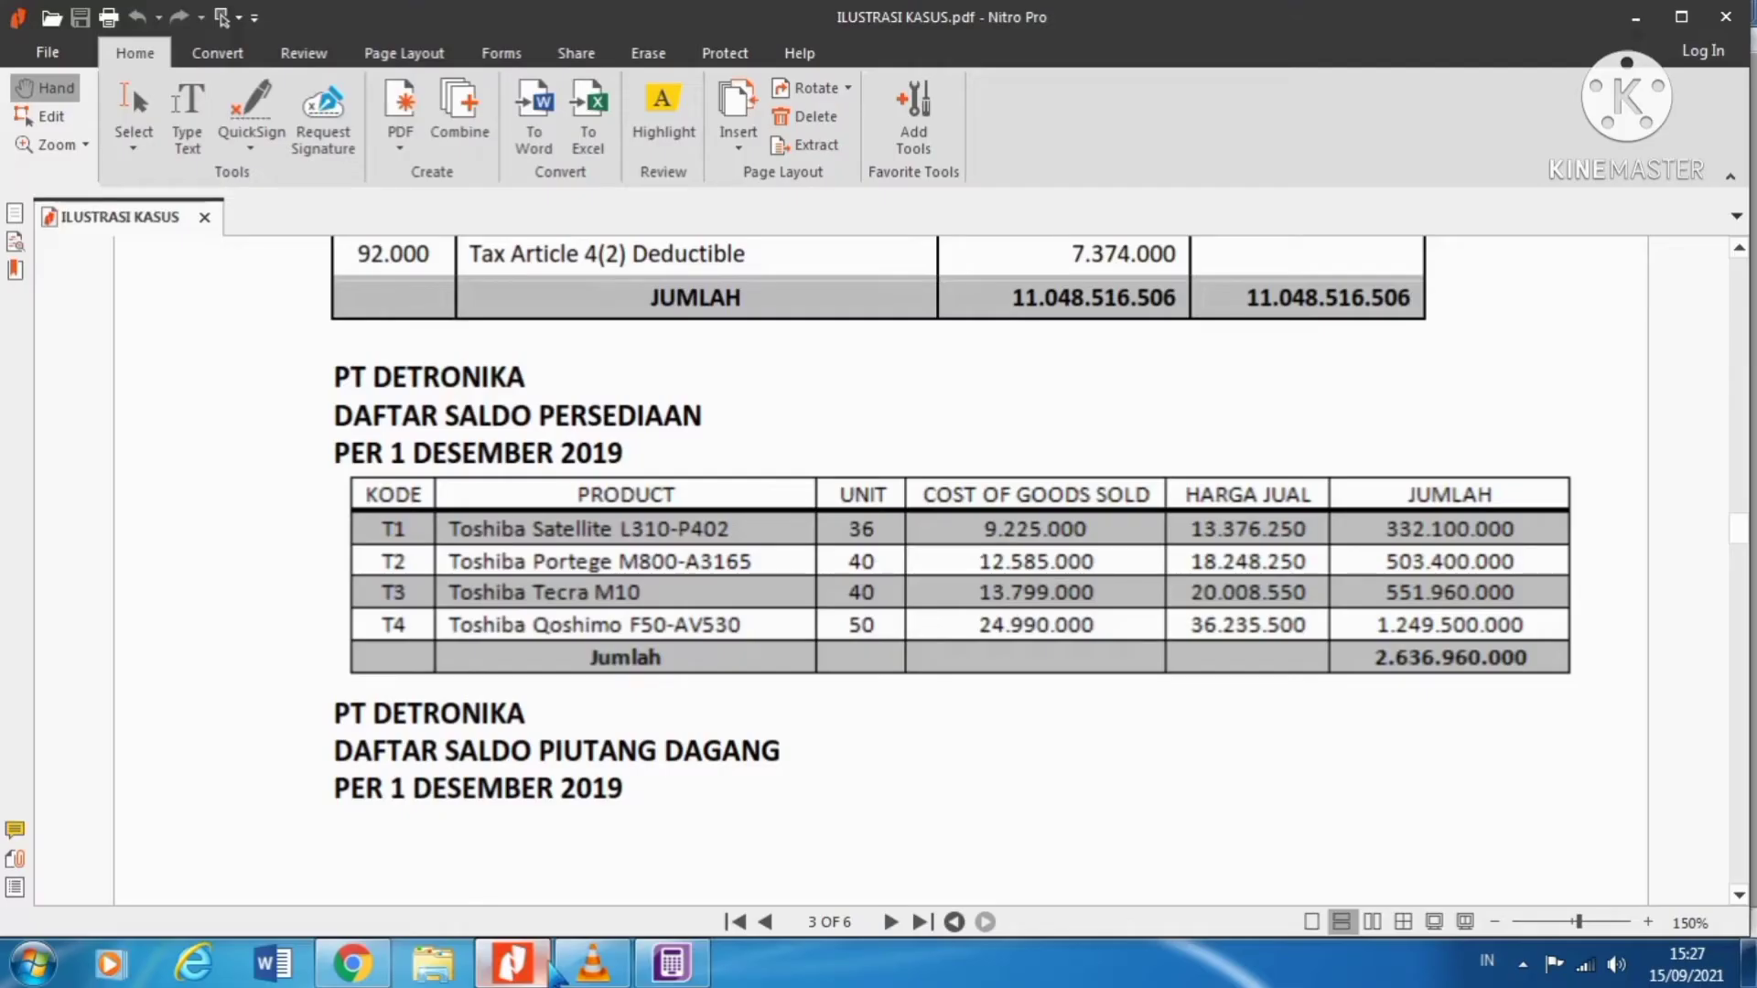
{"action": "left_click", "coordinate": [549, 968]}
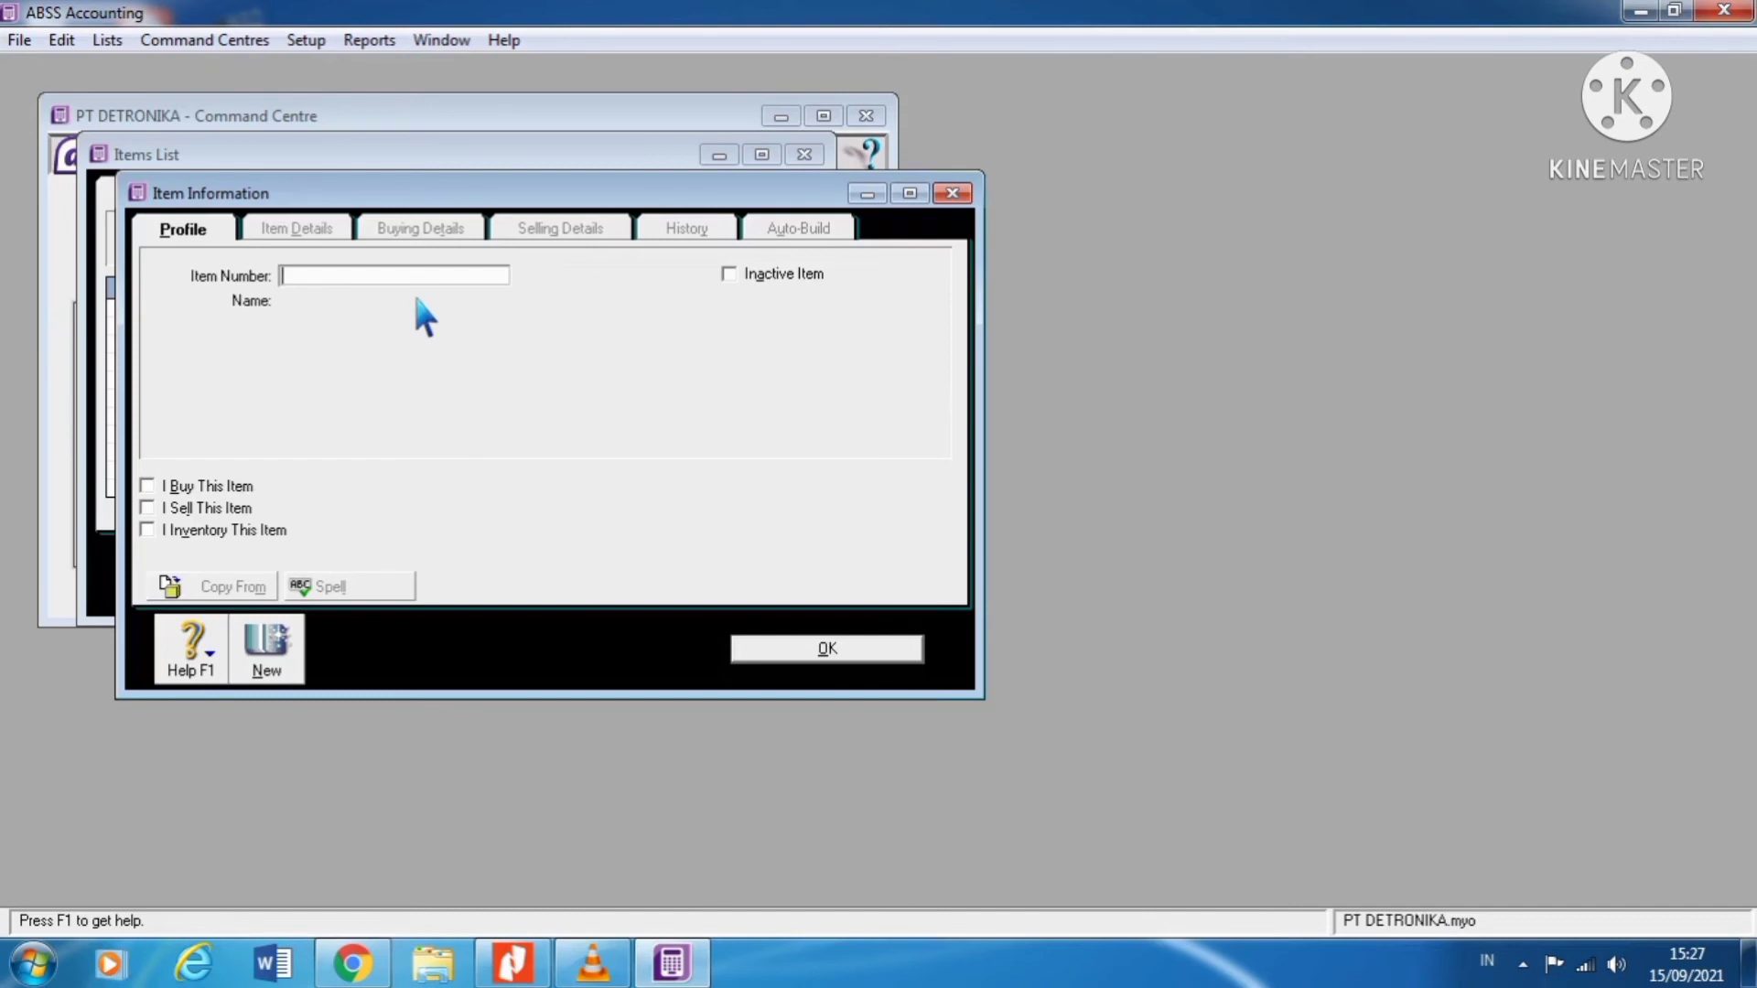
{"action": "key", "text": "BackSpace"}
{"action": "type", "text": "T1"}
{"action": "key", "text": "Tab"}
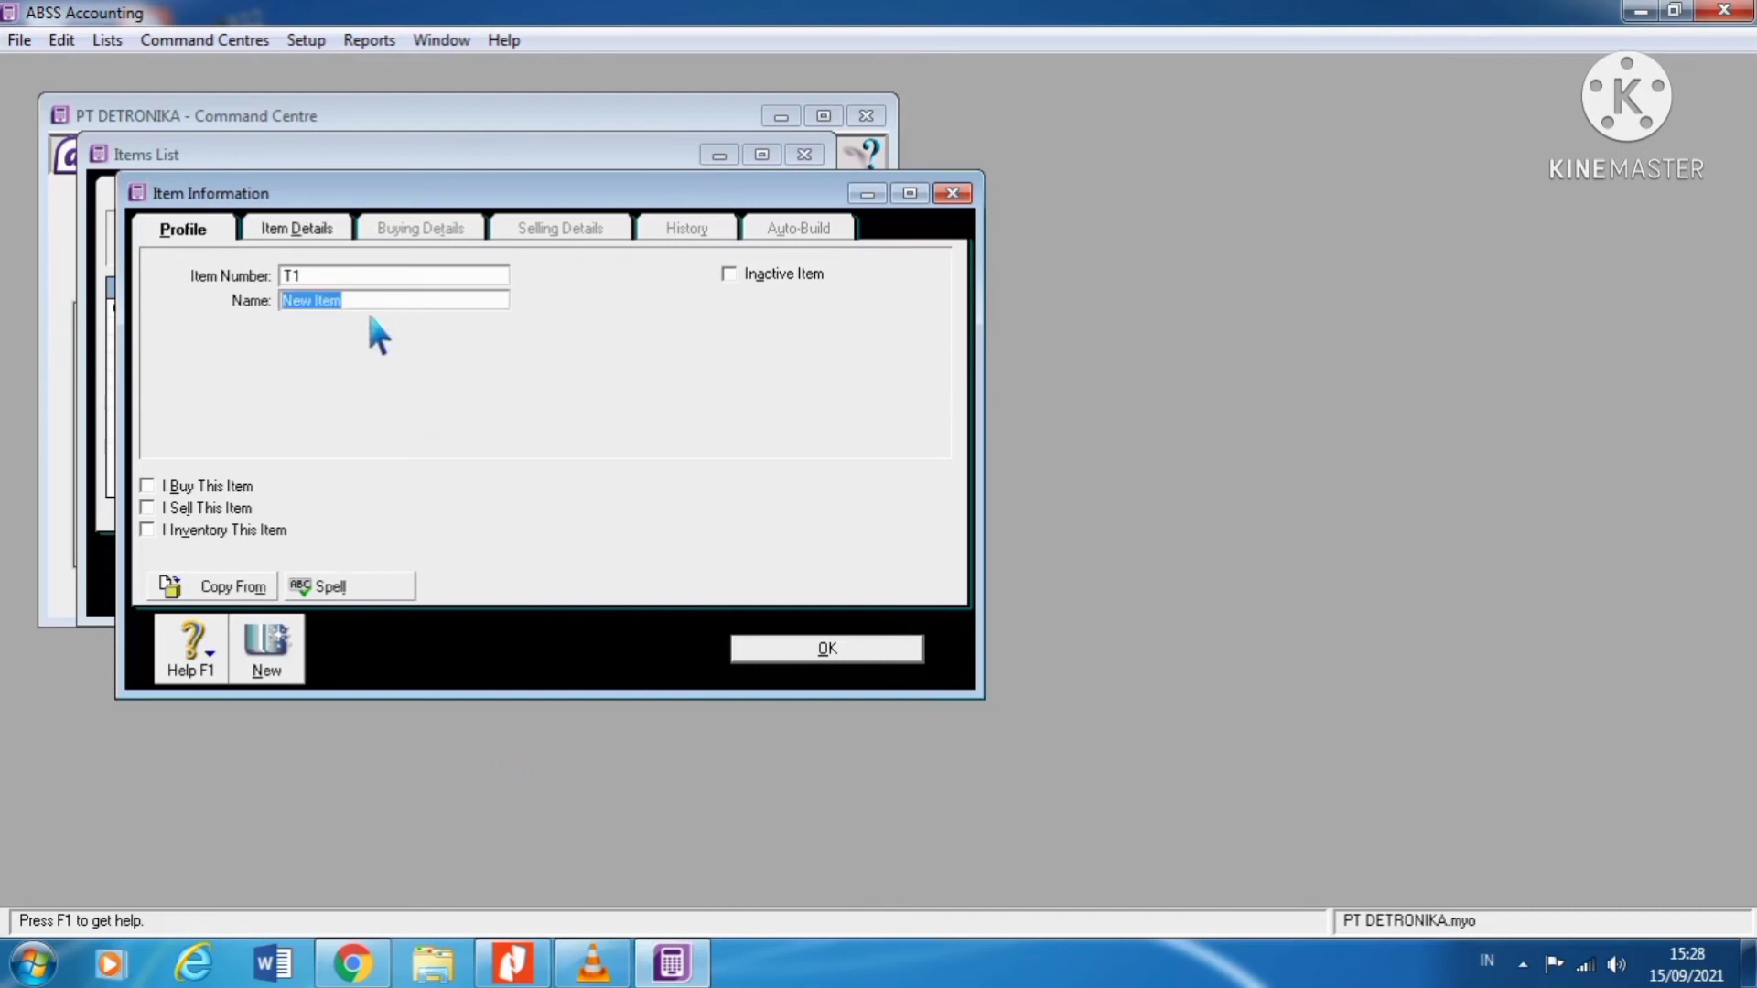
Step: Name item T1 'TOSHIBA SATELITTE L310 - P402', checking the product name in the case PDF
{"action": "left_click", "coordinate": [522, 968]}
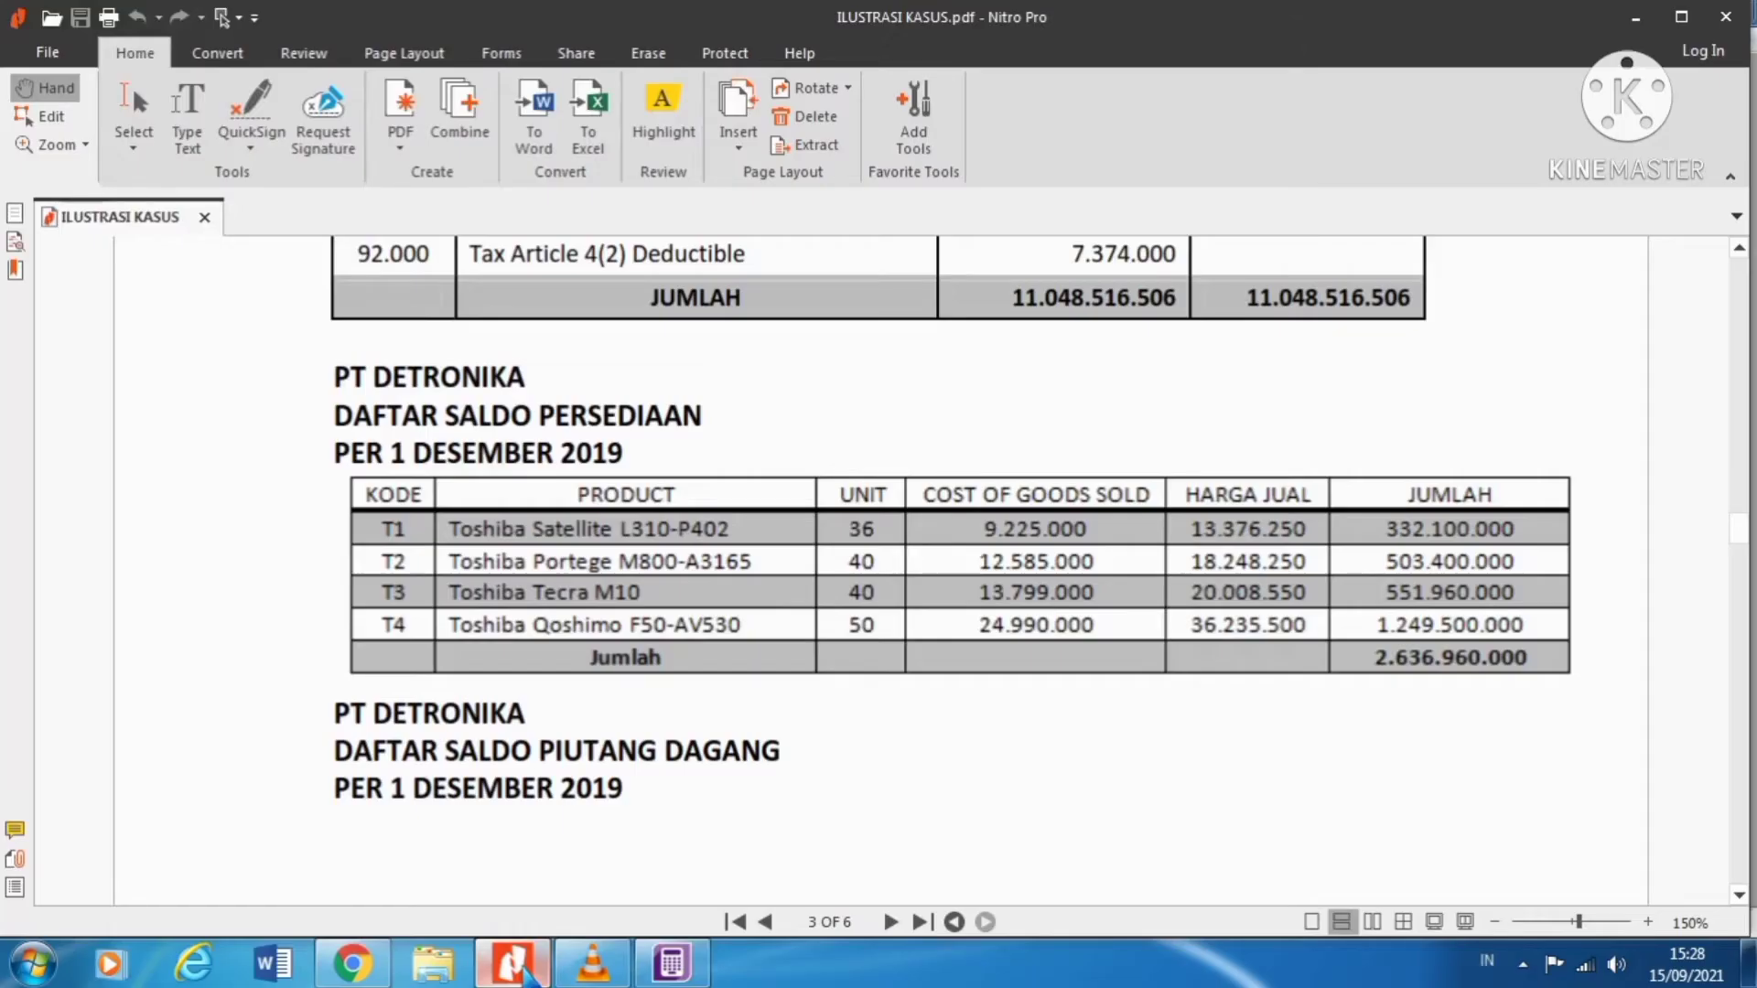
{"action": "left_click", "coordinate": [527, 968]}
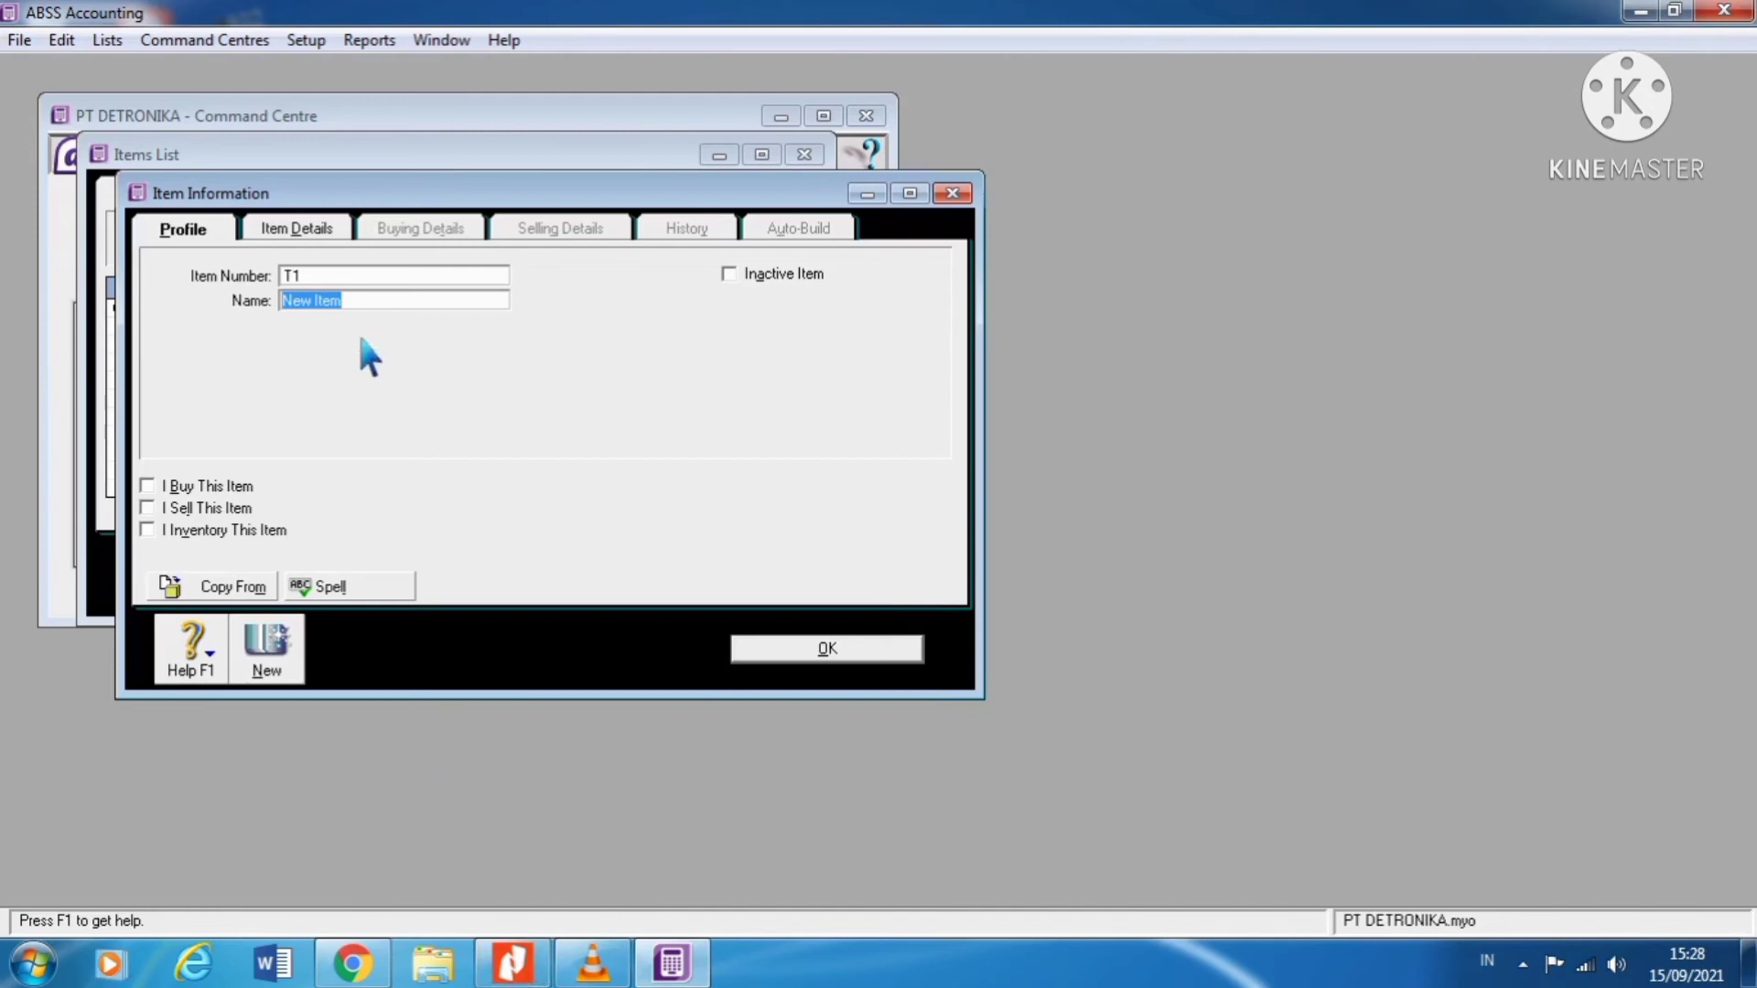
{"action": "type", "text": "tOSH"}
{"action": "key", "text": "BackSpace"}
{"action": "key", "text": "BackSpace"}
{"action": "key", "text": "BackSpace"}
{"action": "key", "text": "BackSpace"}
{"action": "type", "text": "TOSHIBA SATELITTE"}
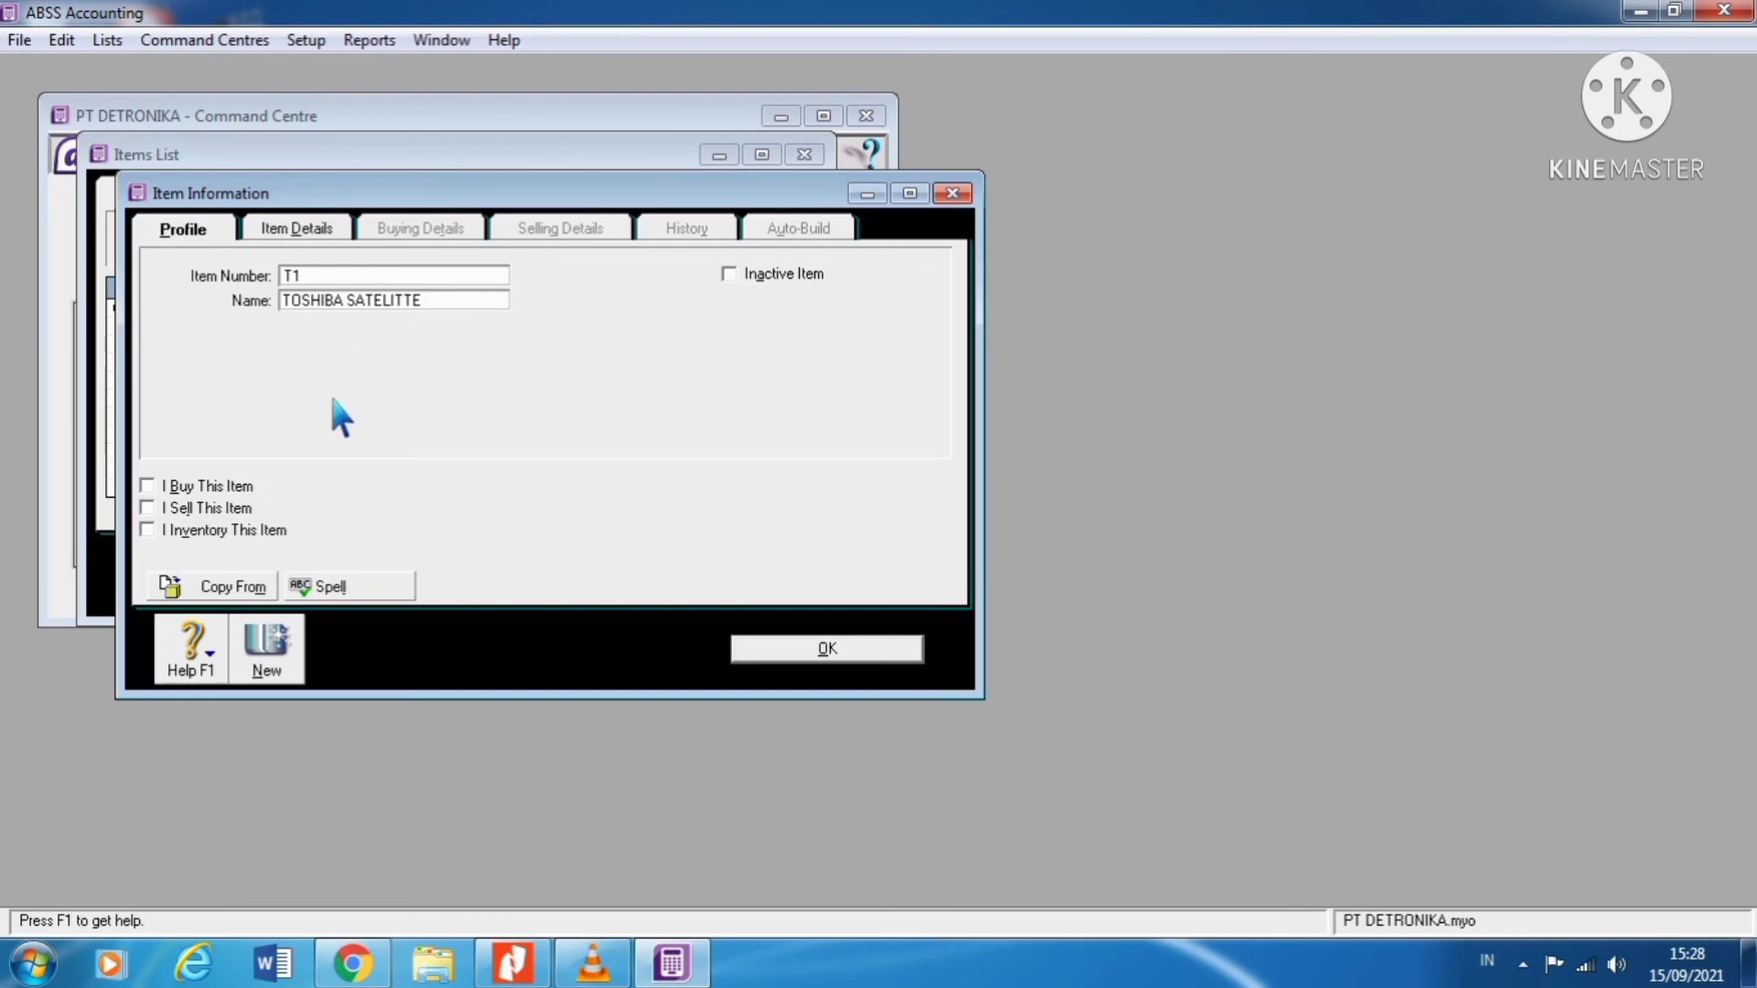
{"action": "type", "text": "L310"}
{"action": "left_click", "coordinate": [512, 963]}
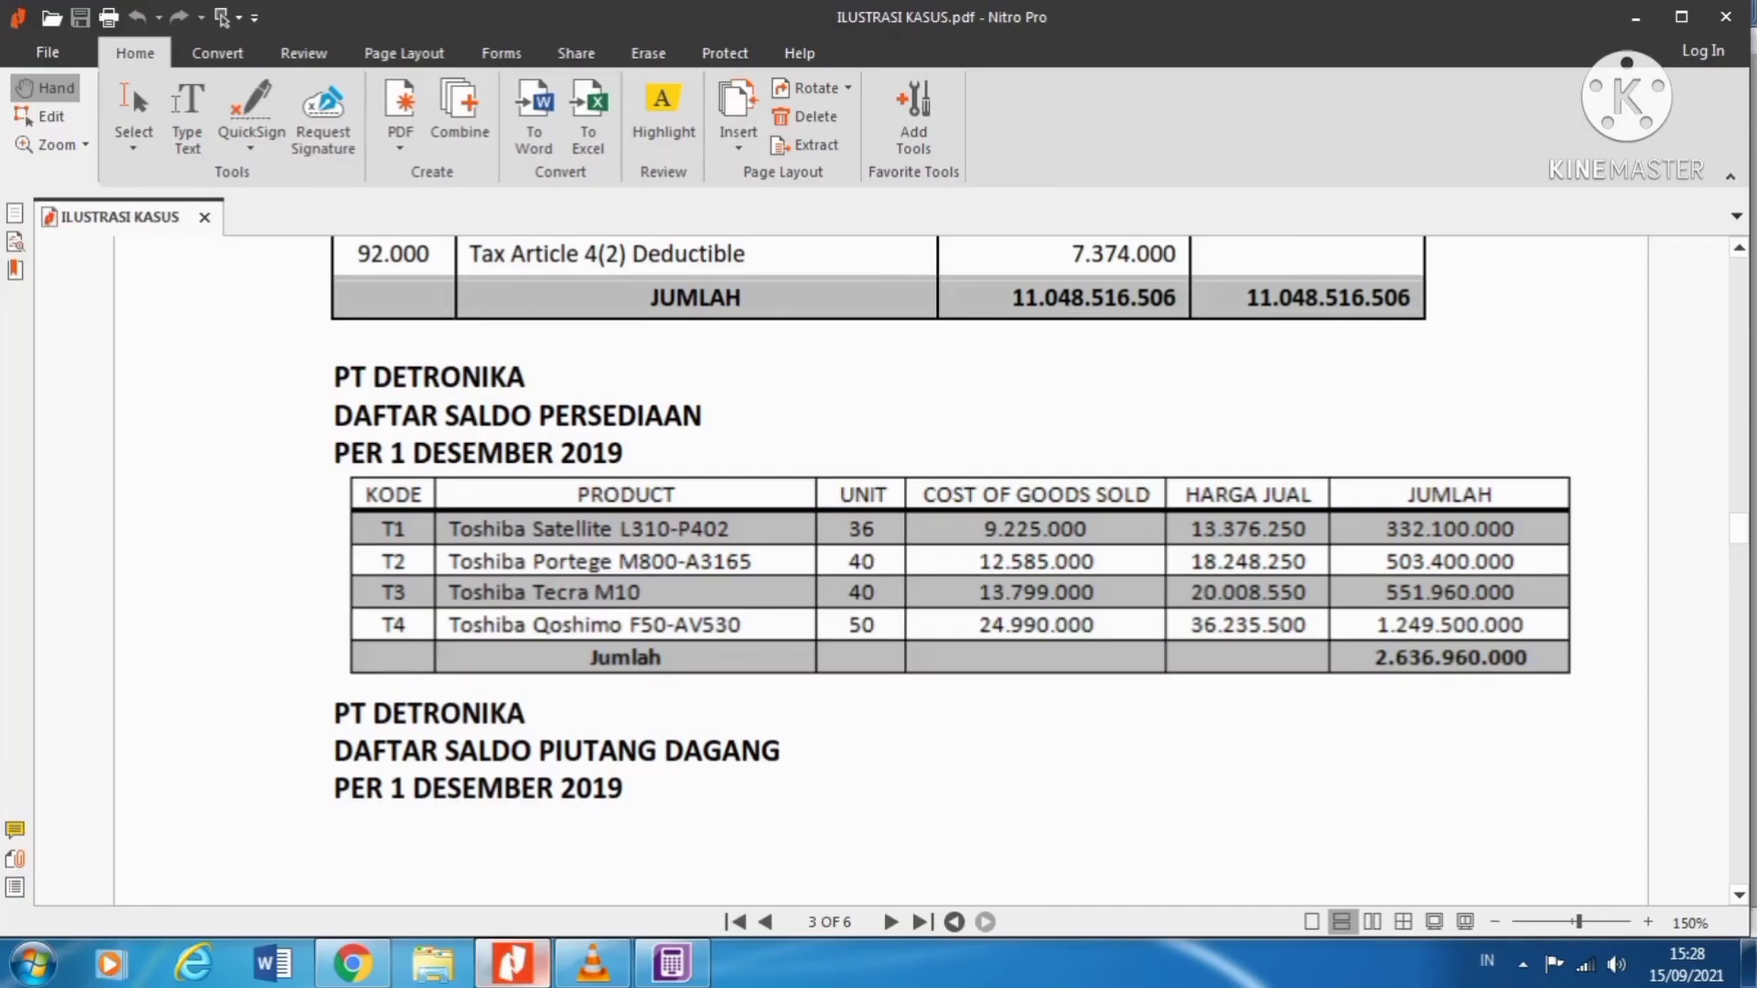
{"action": "key", "text": "alt+Tab"}
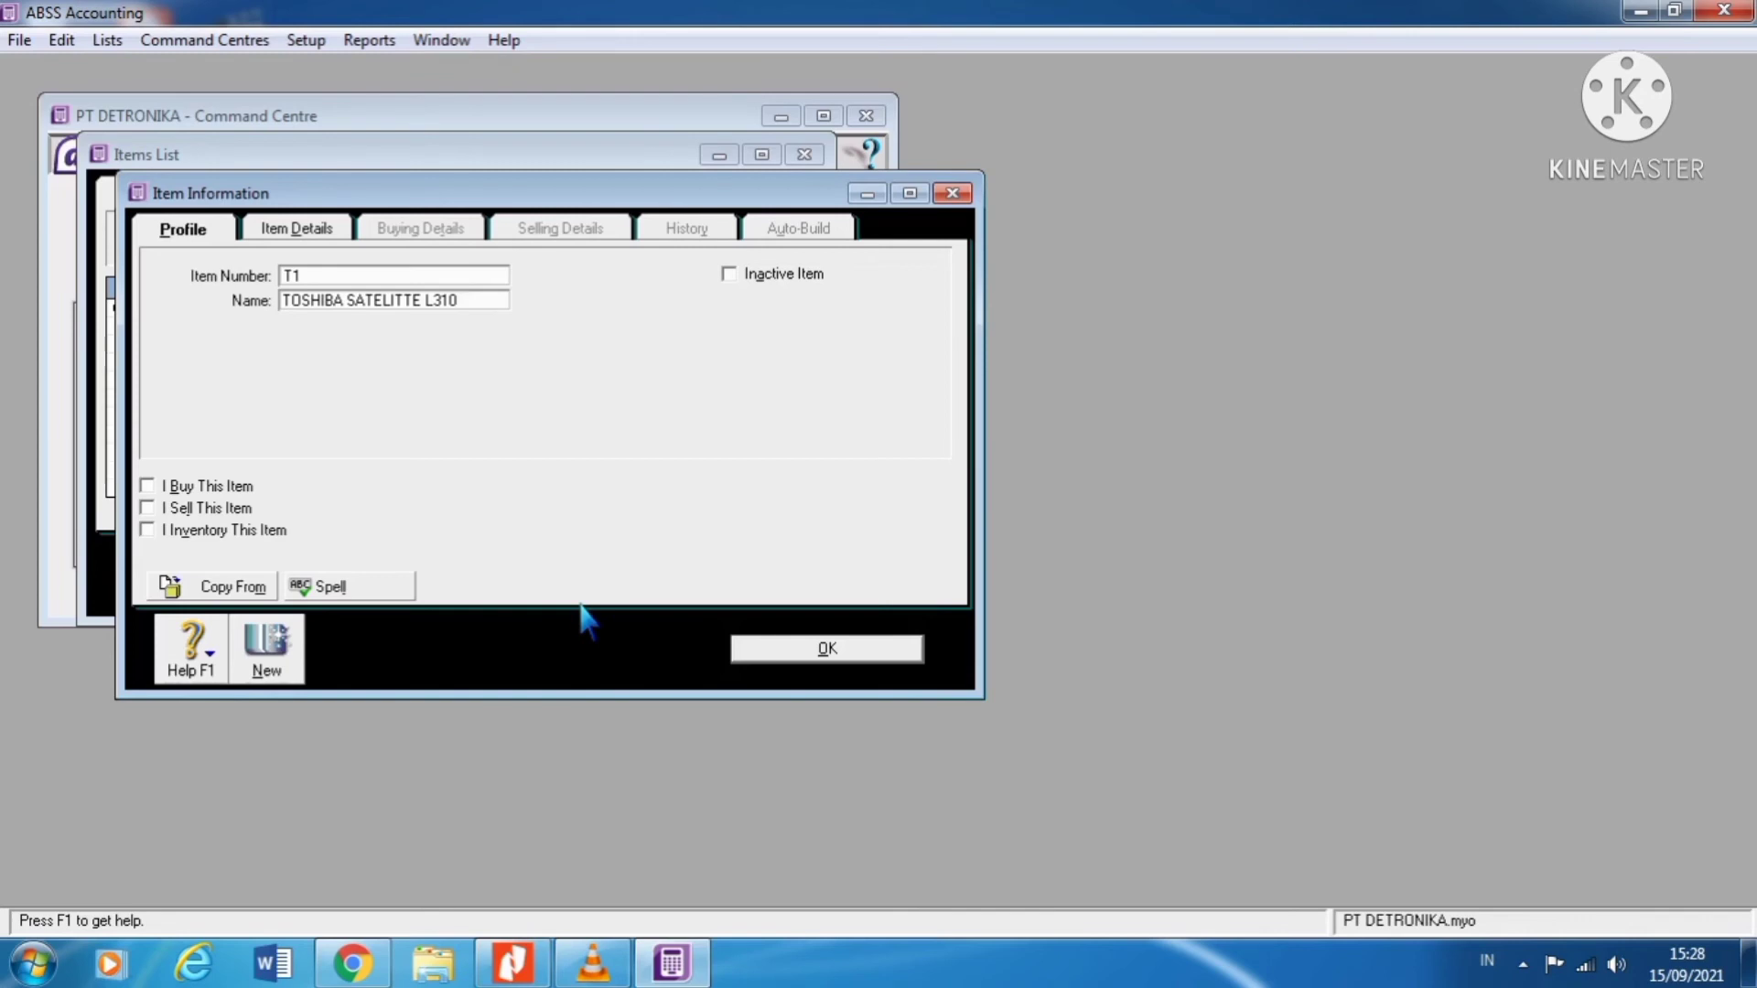
{"action": "type", "text": "-P402"}
Step: Tick I Buy, I Sell and I Inventory This Item for item T1
{"action": "left_click", "coordinate": [161, 487]}
{"action": "left_click", "coordinate": [163, 508]}
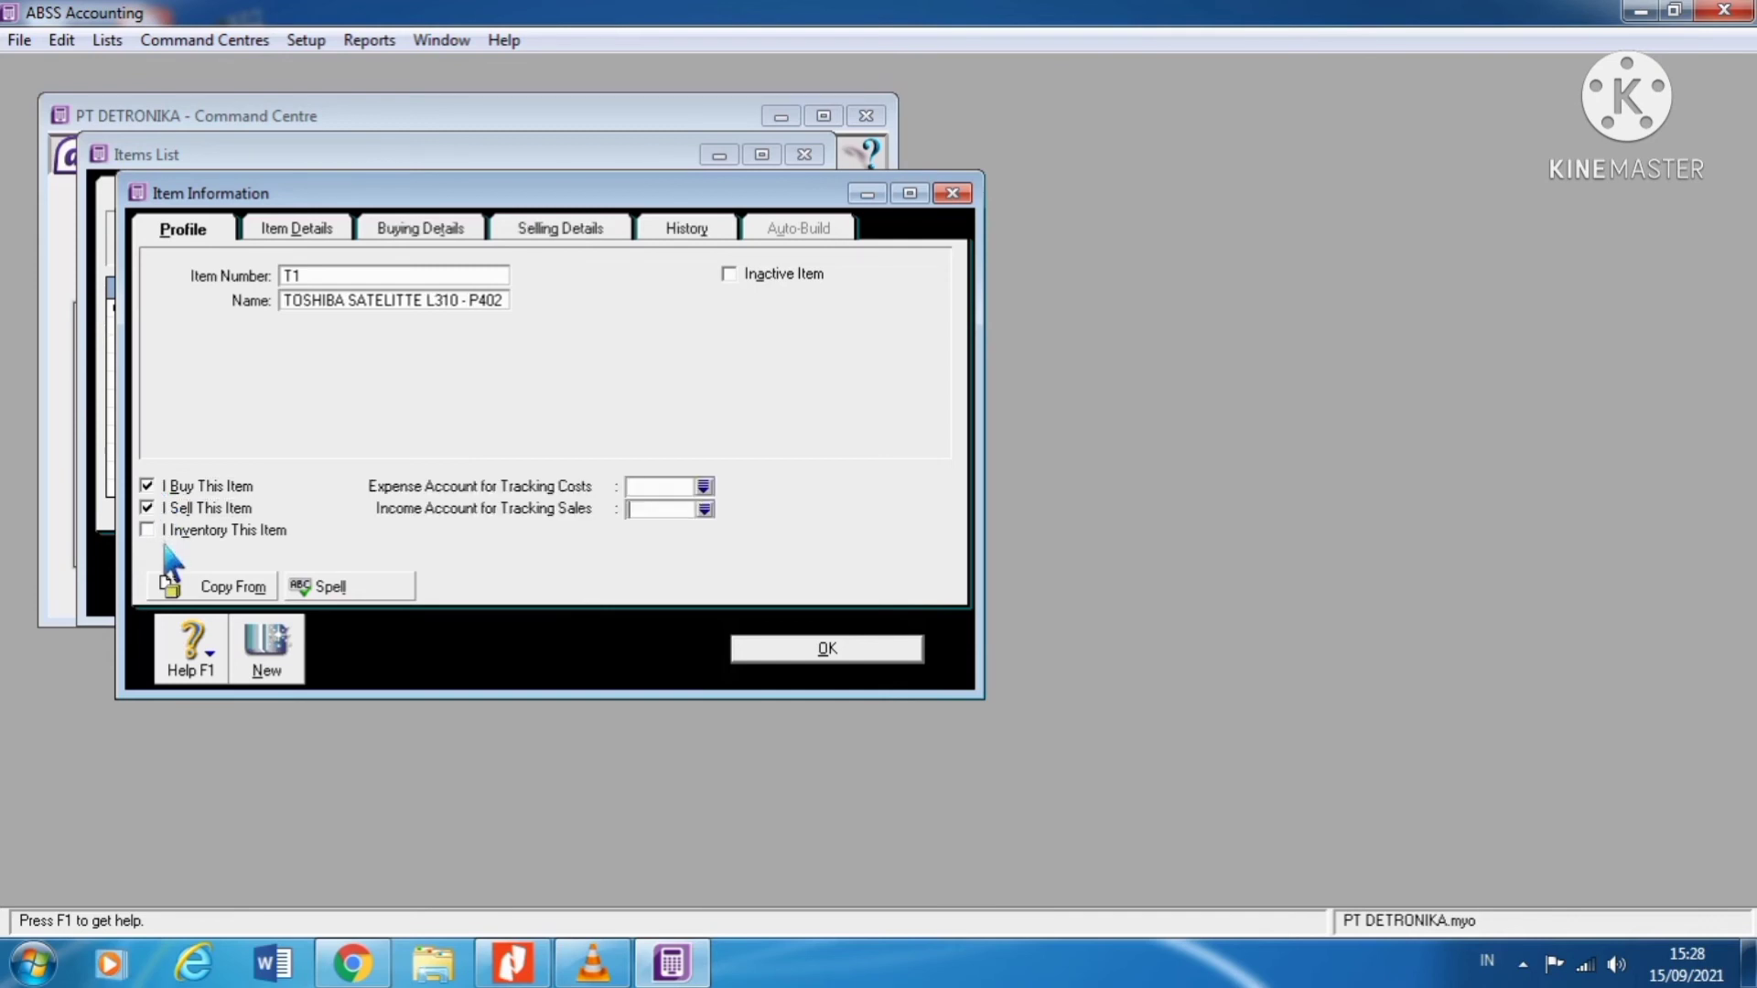
{"action": "left_click", "coordinate": [166, 538]}
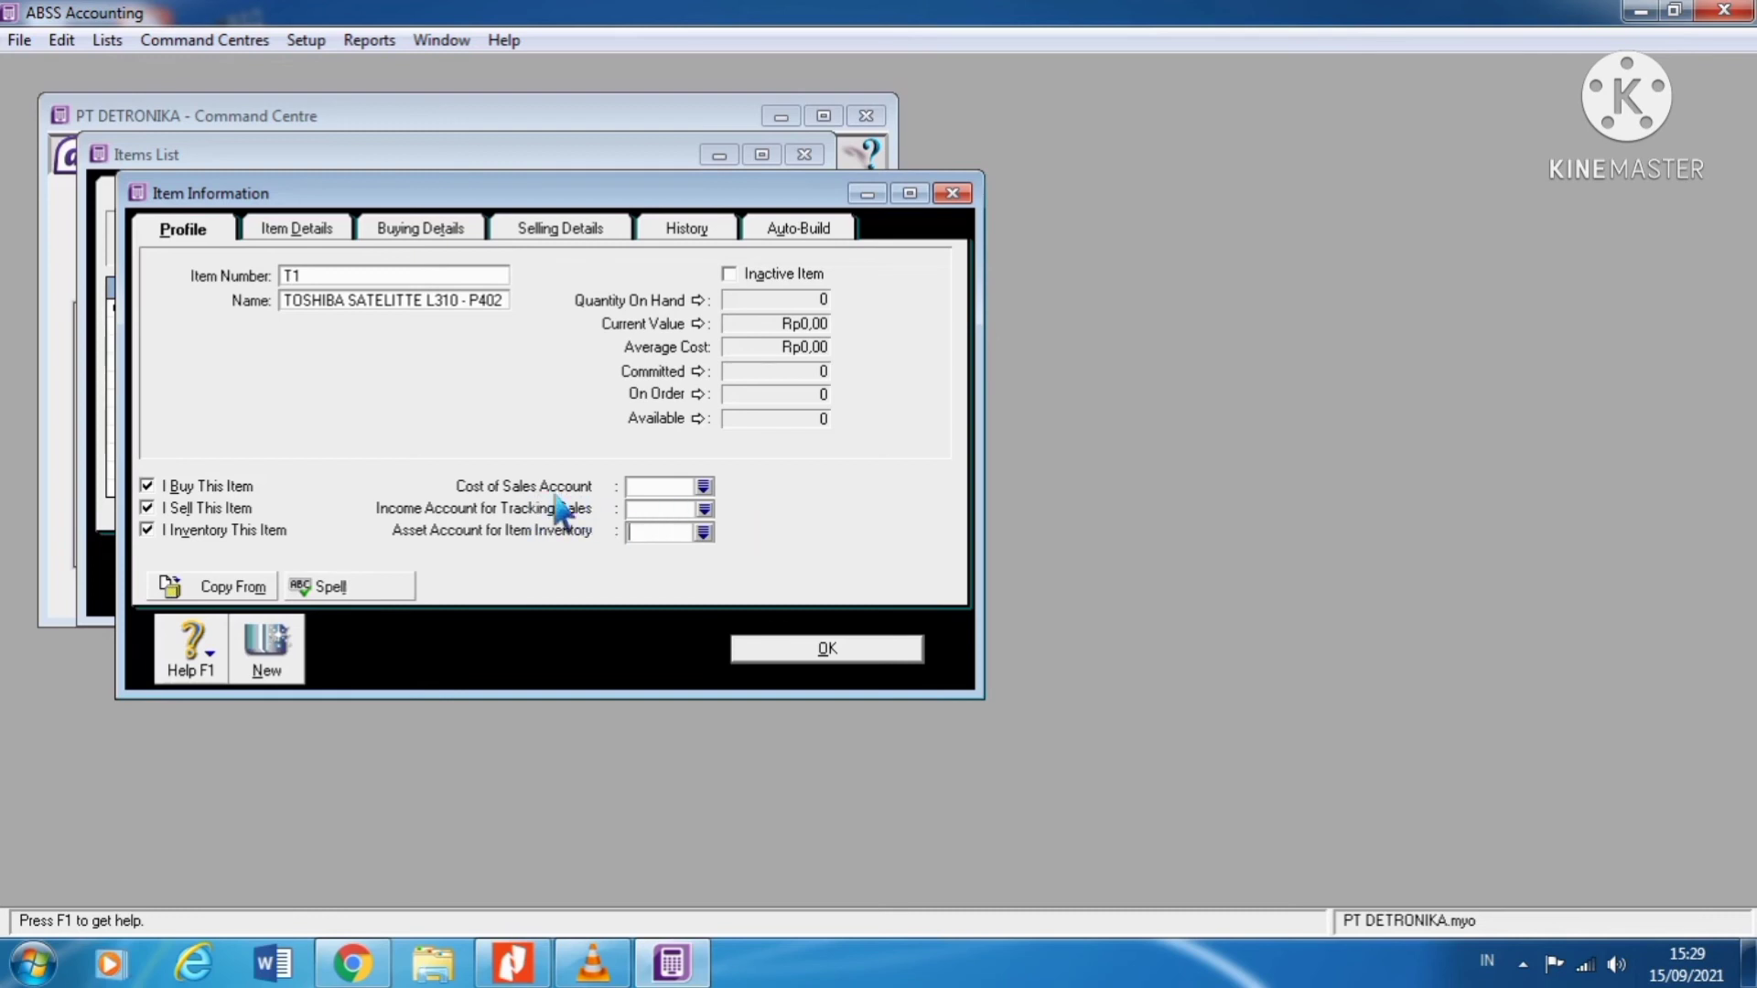
Step: Link item T1 to 5-1000 Cost of Goods Sold, 4-1000 Sales and 1-1300 Inventory
{"action": "left_click", "coordinate": [702, 486]}
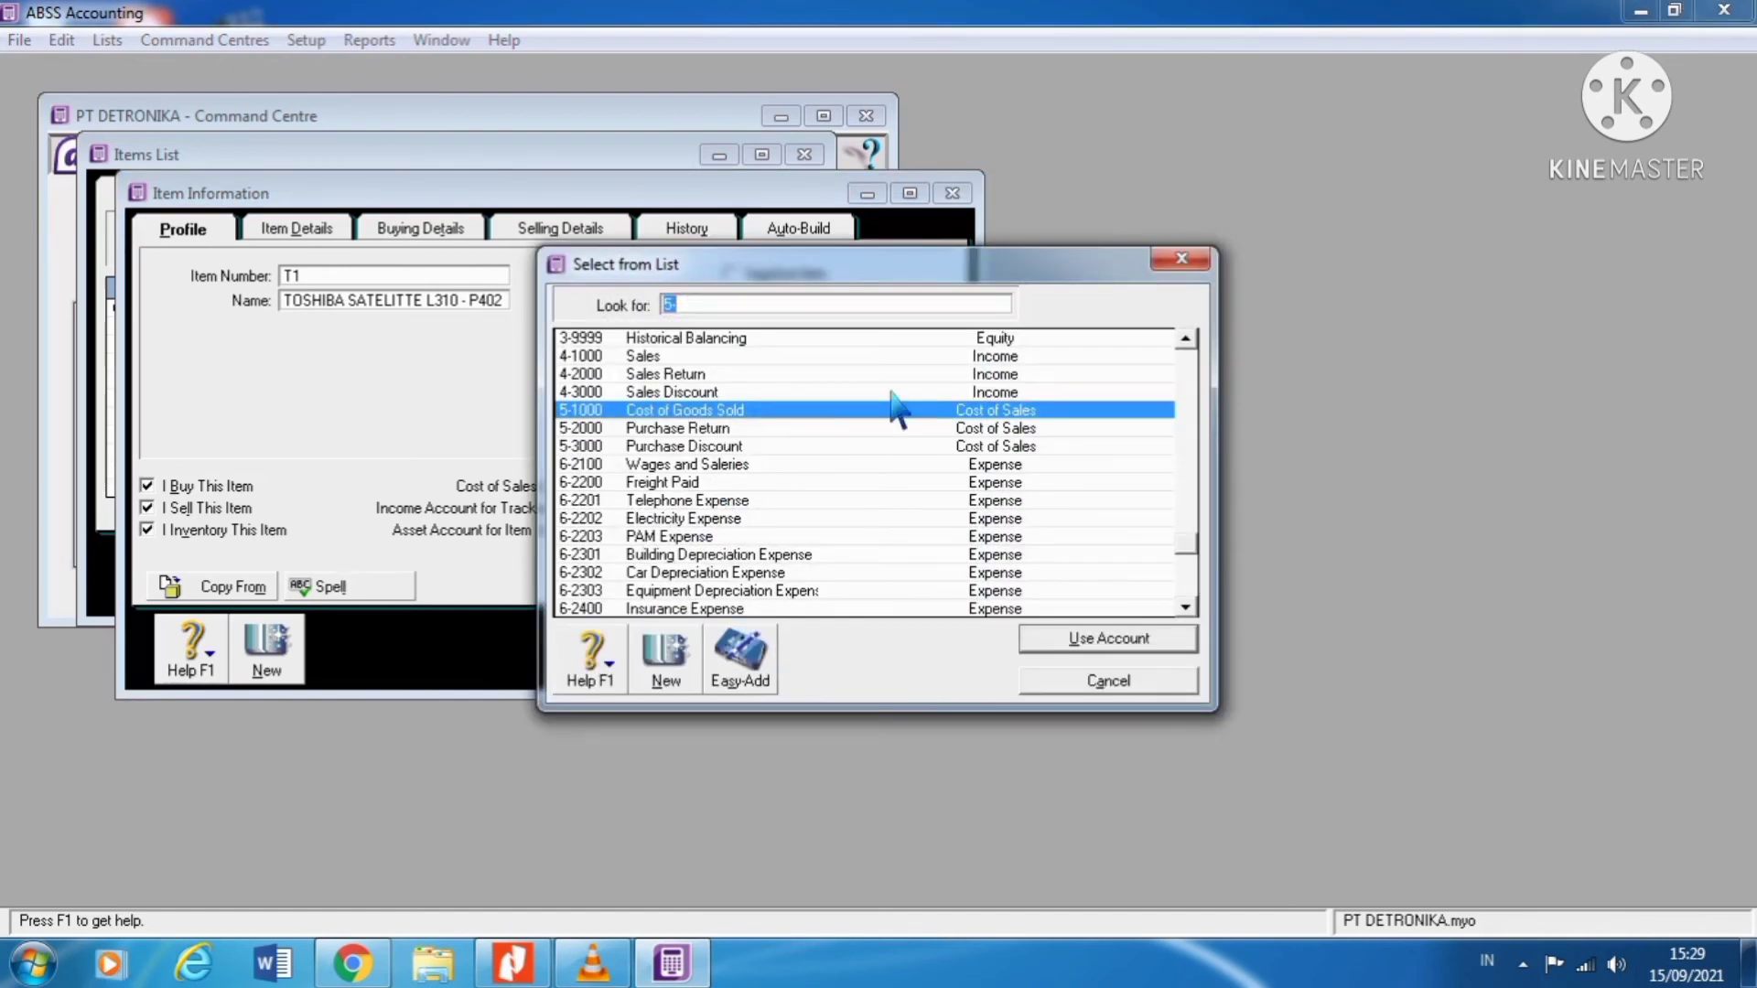
{"action": "left_click", "coordinate": [1083, 644]}
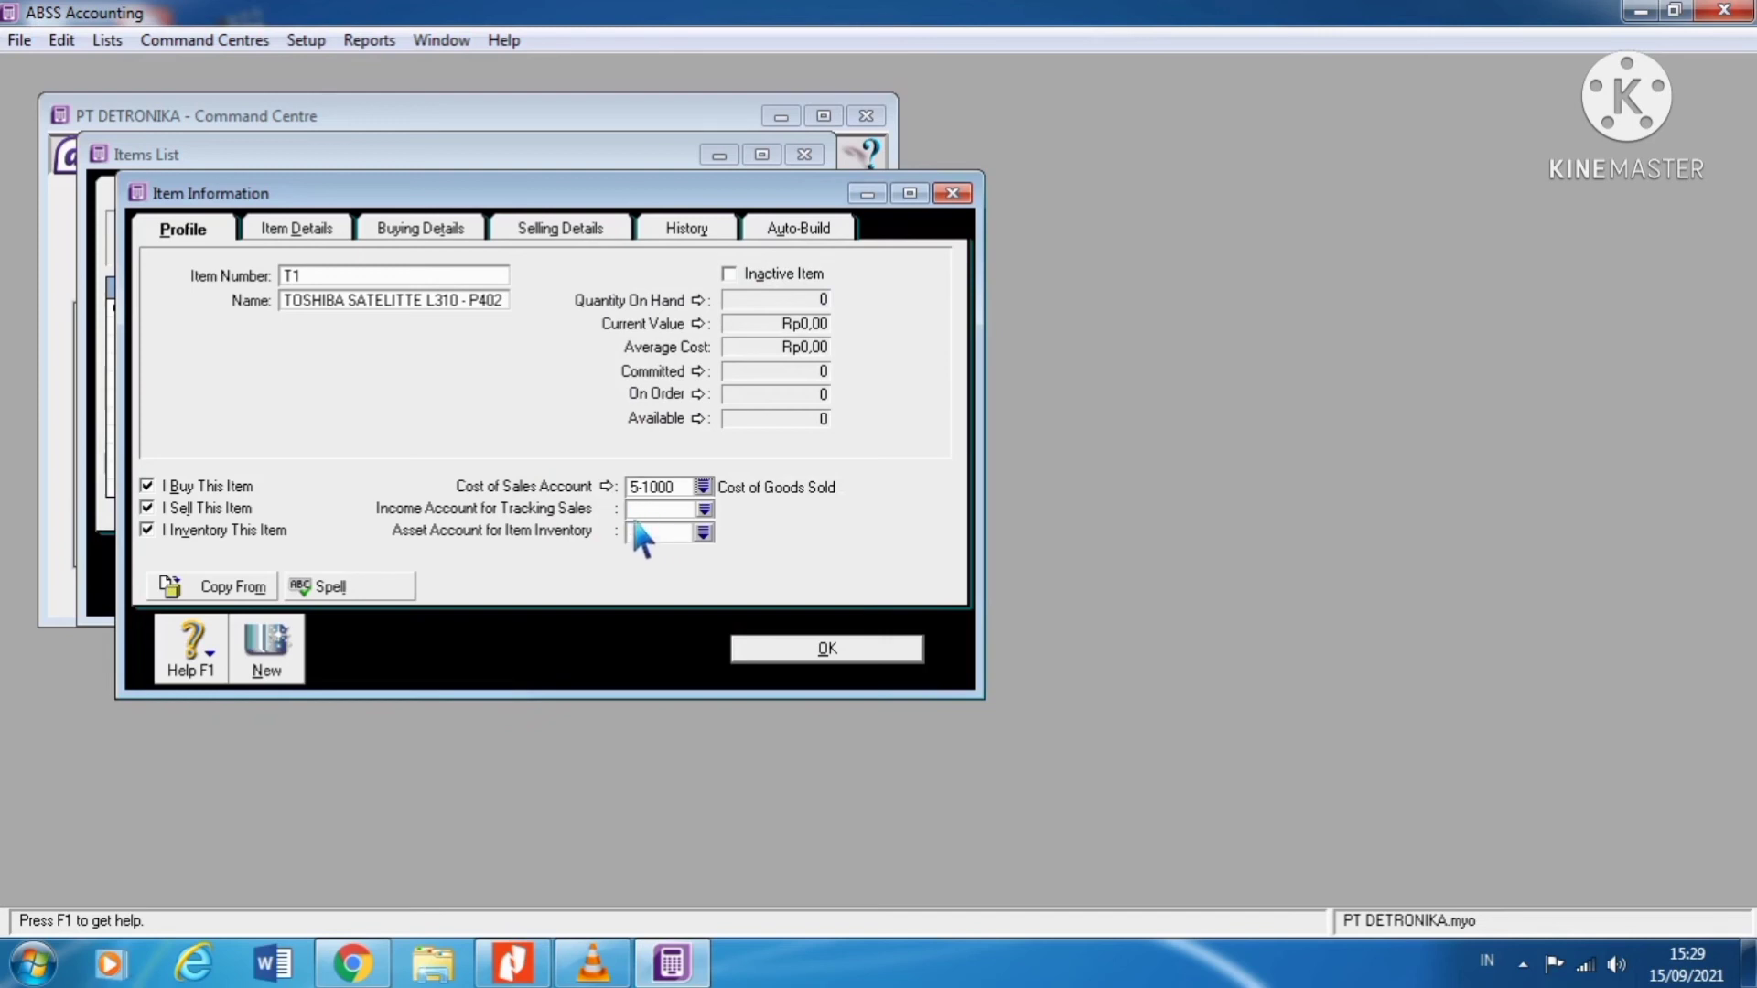
{"action": "left_click", "coordinate": [704, 509]}
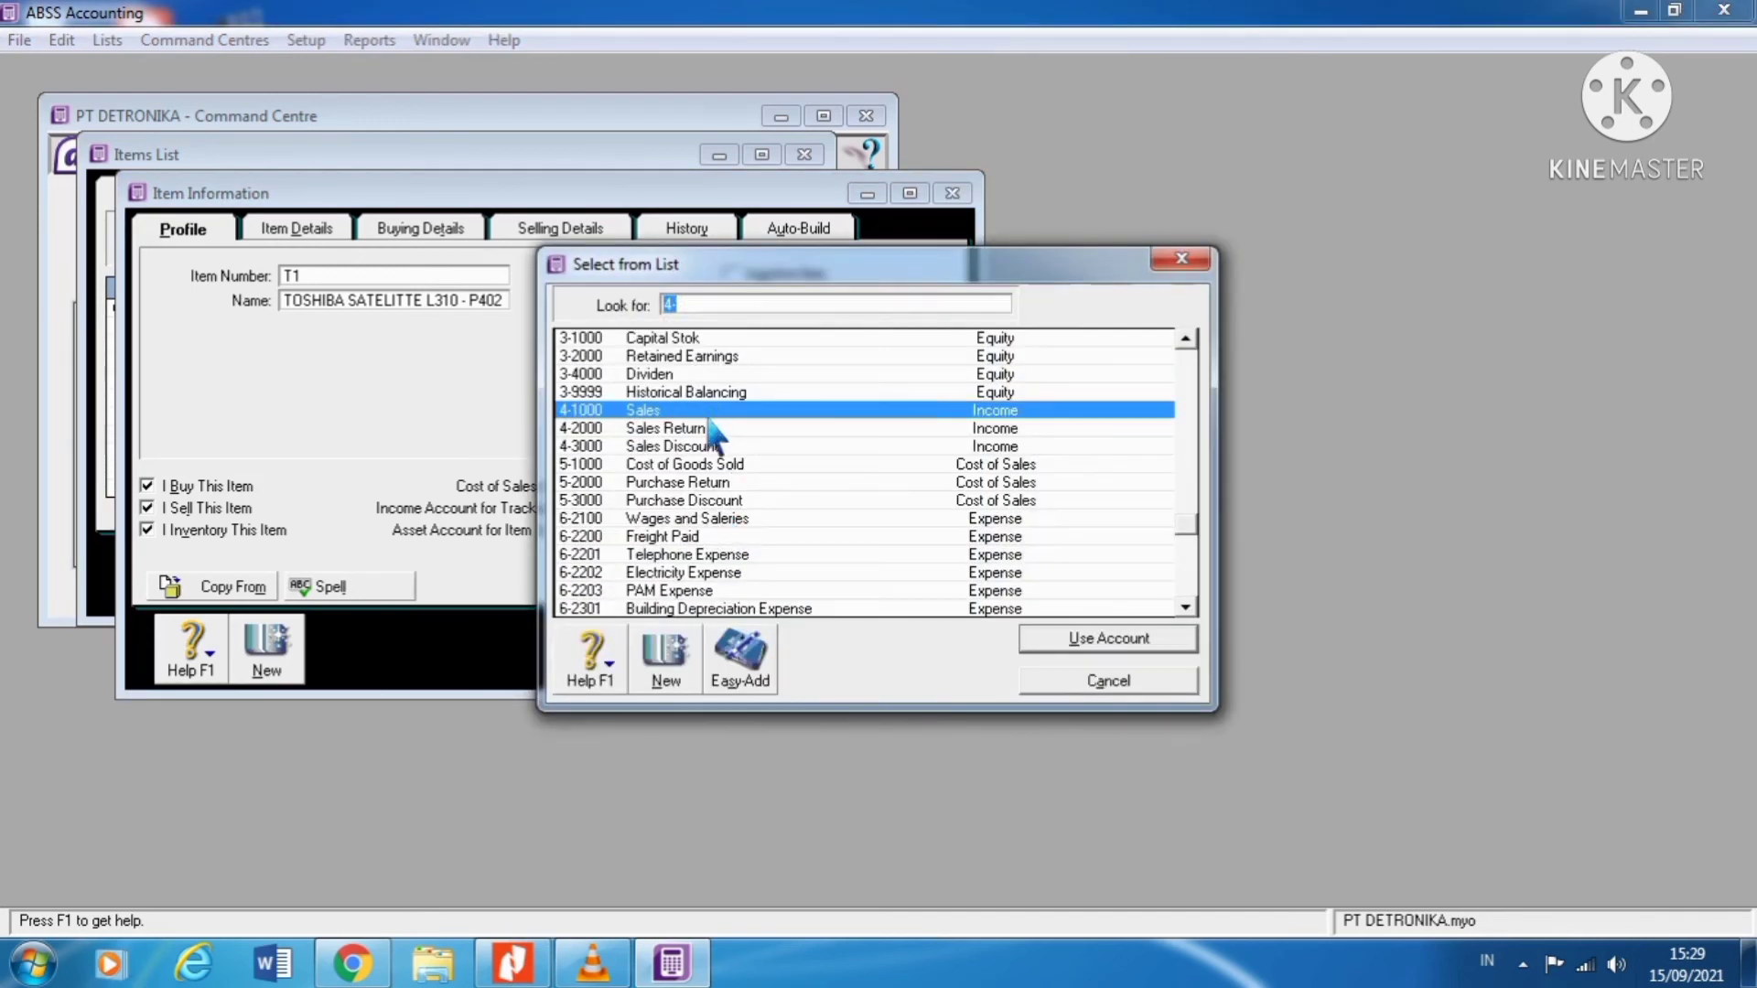
{"action": "left_click", "coordinate": [1054, 638]}
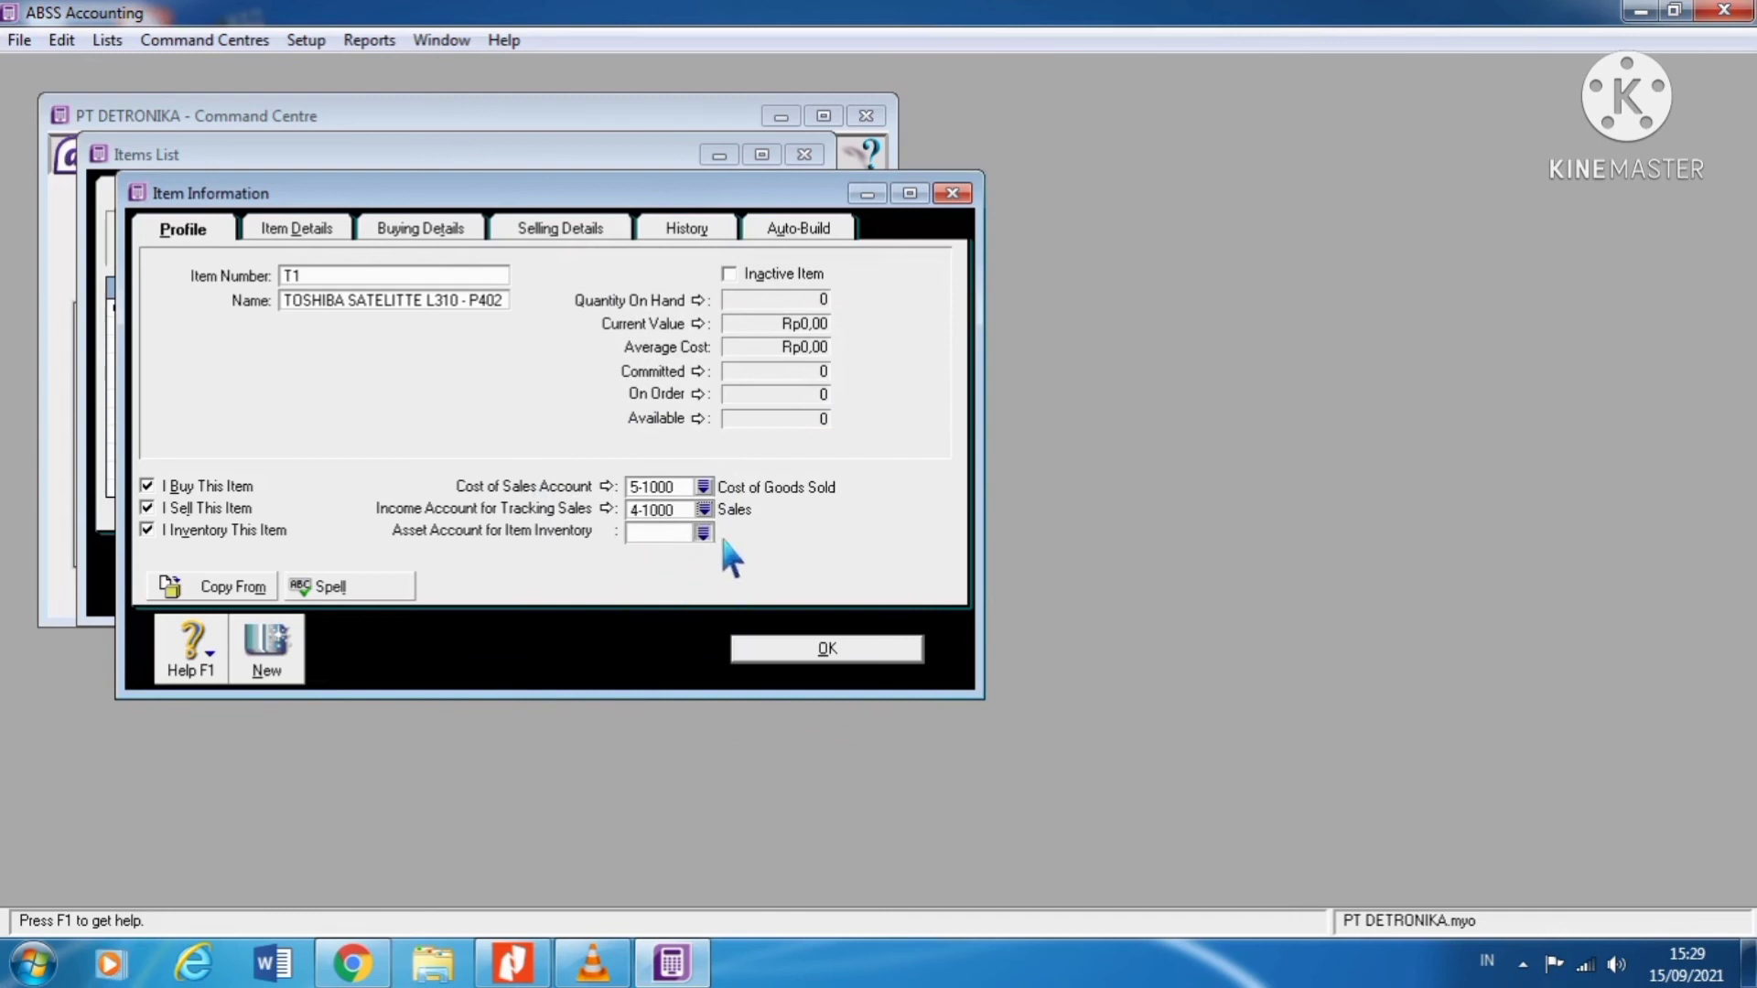
{"action": "left_click", "coordinate": [704, 533]}
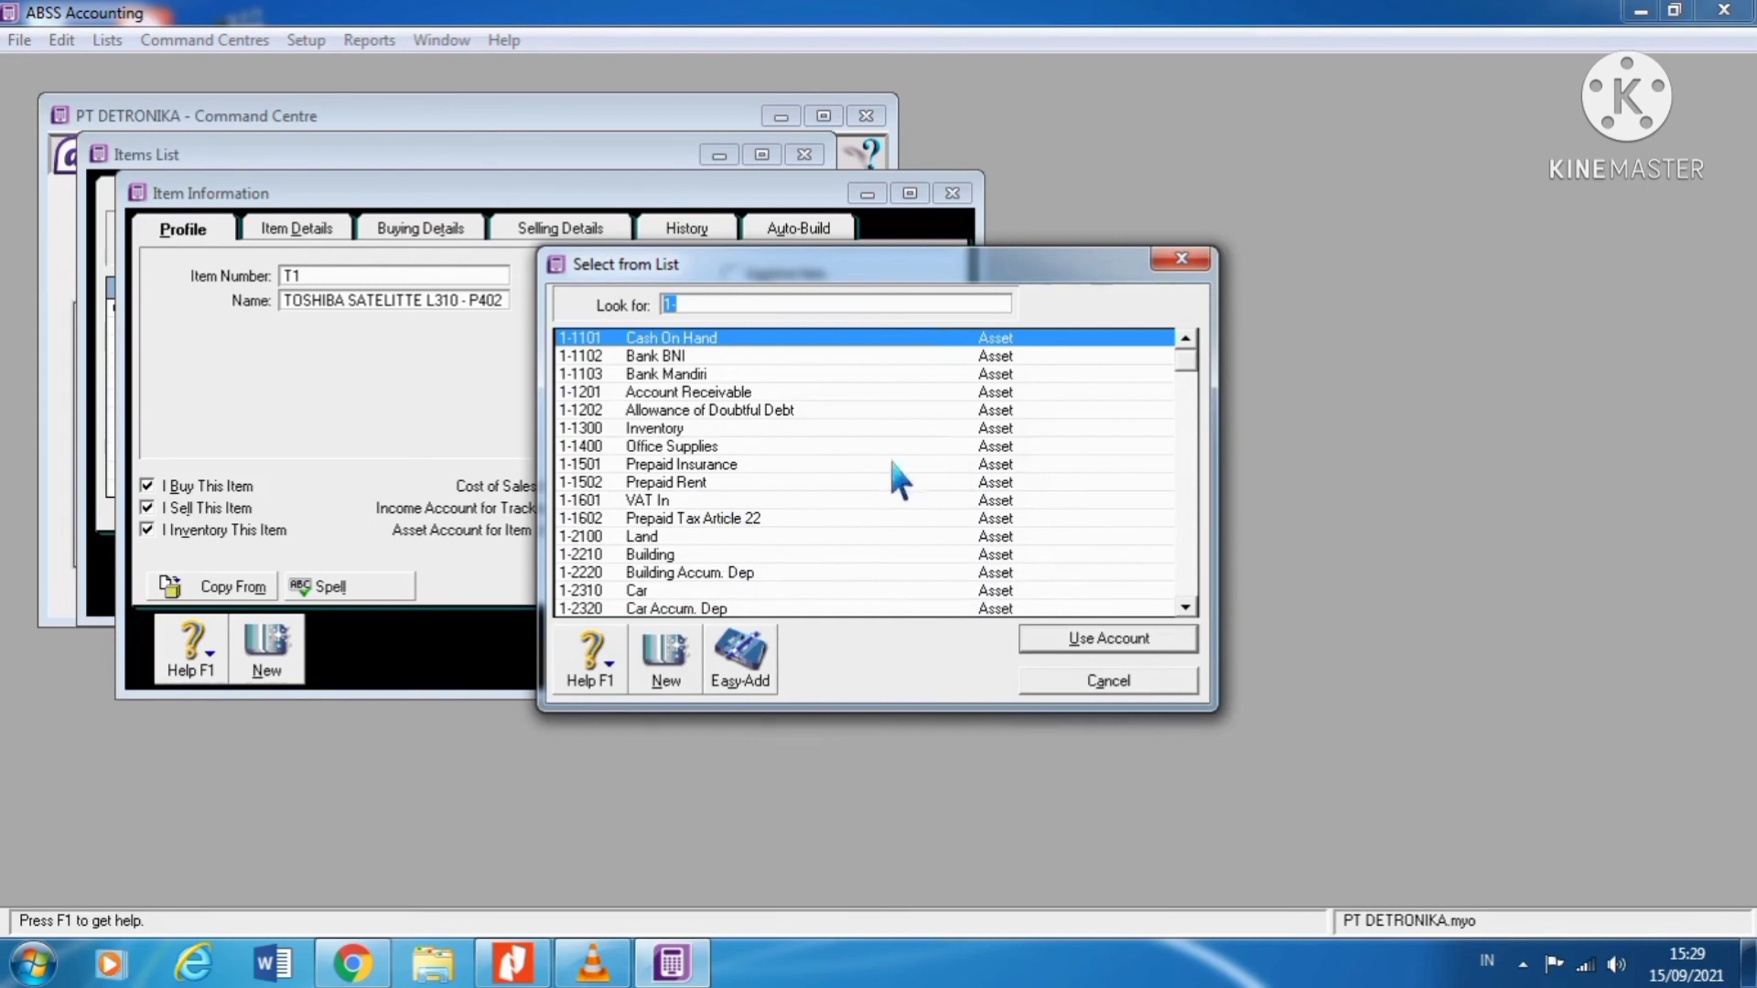
{"action": "type", "text": "1-1300"}
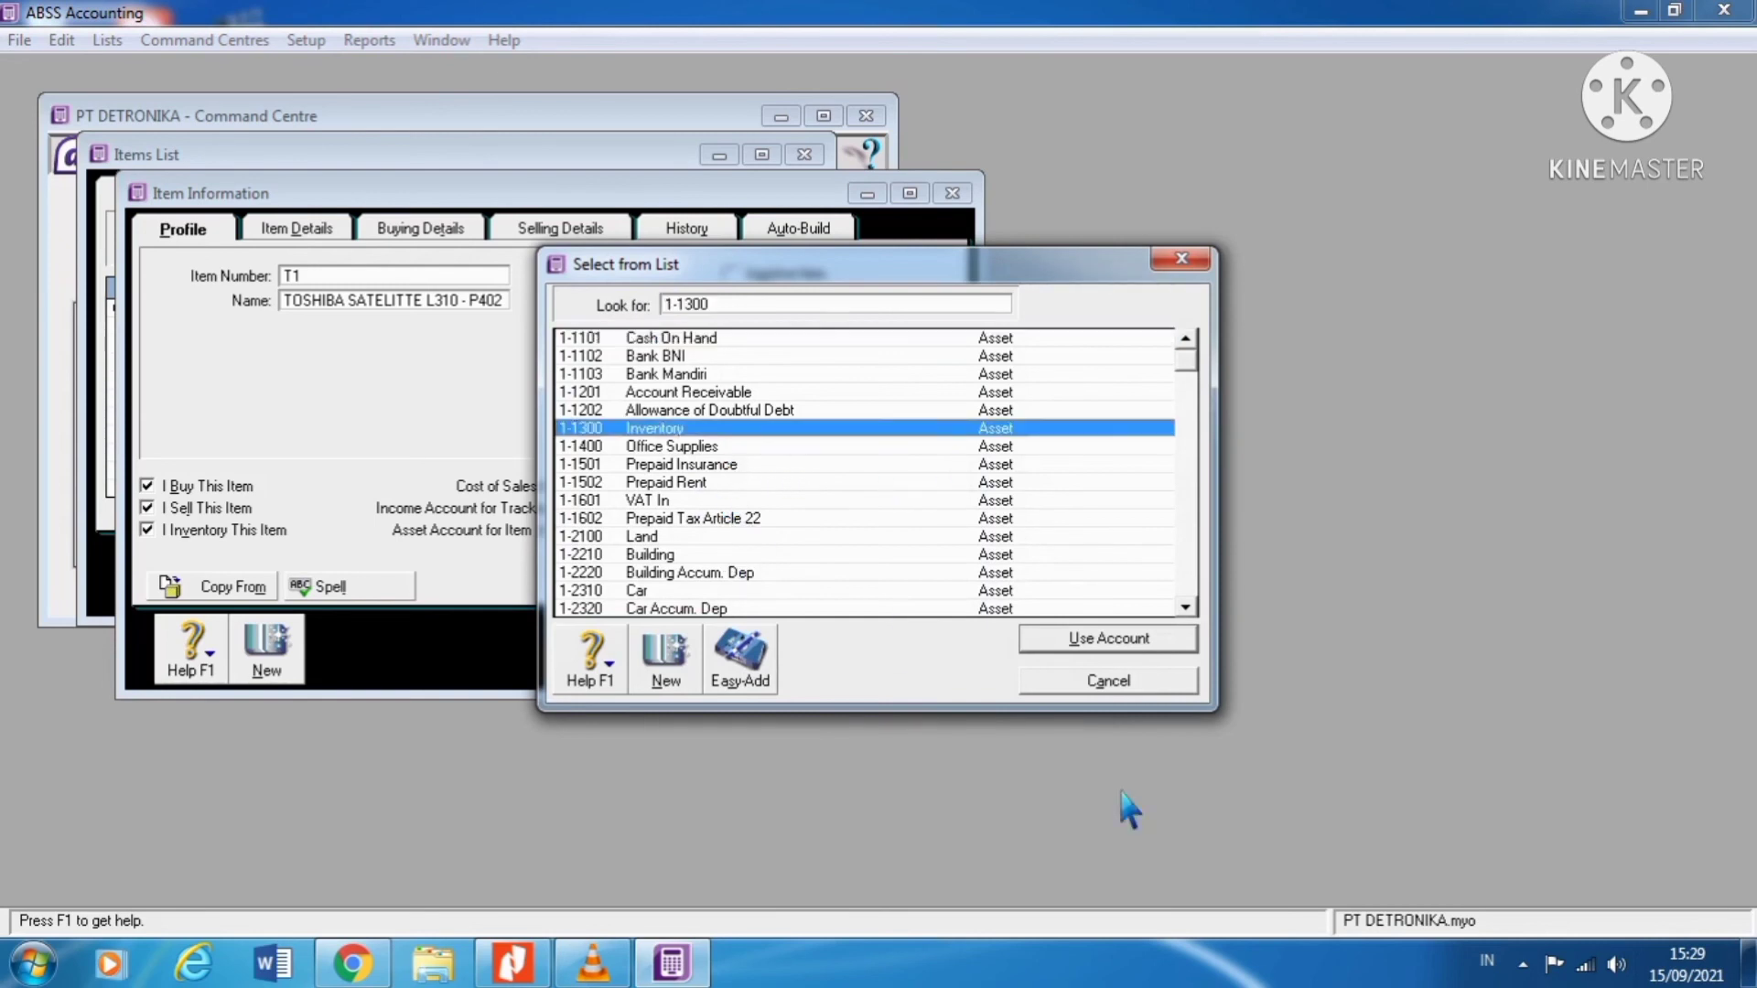
{"action": "left_click", "coordinate": [1110, 640]}
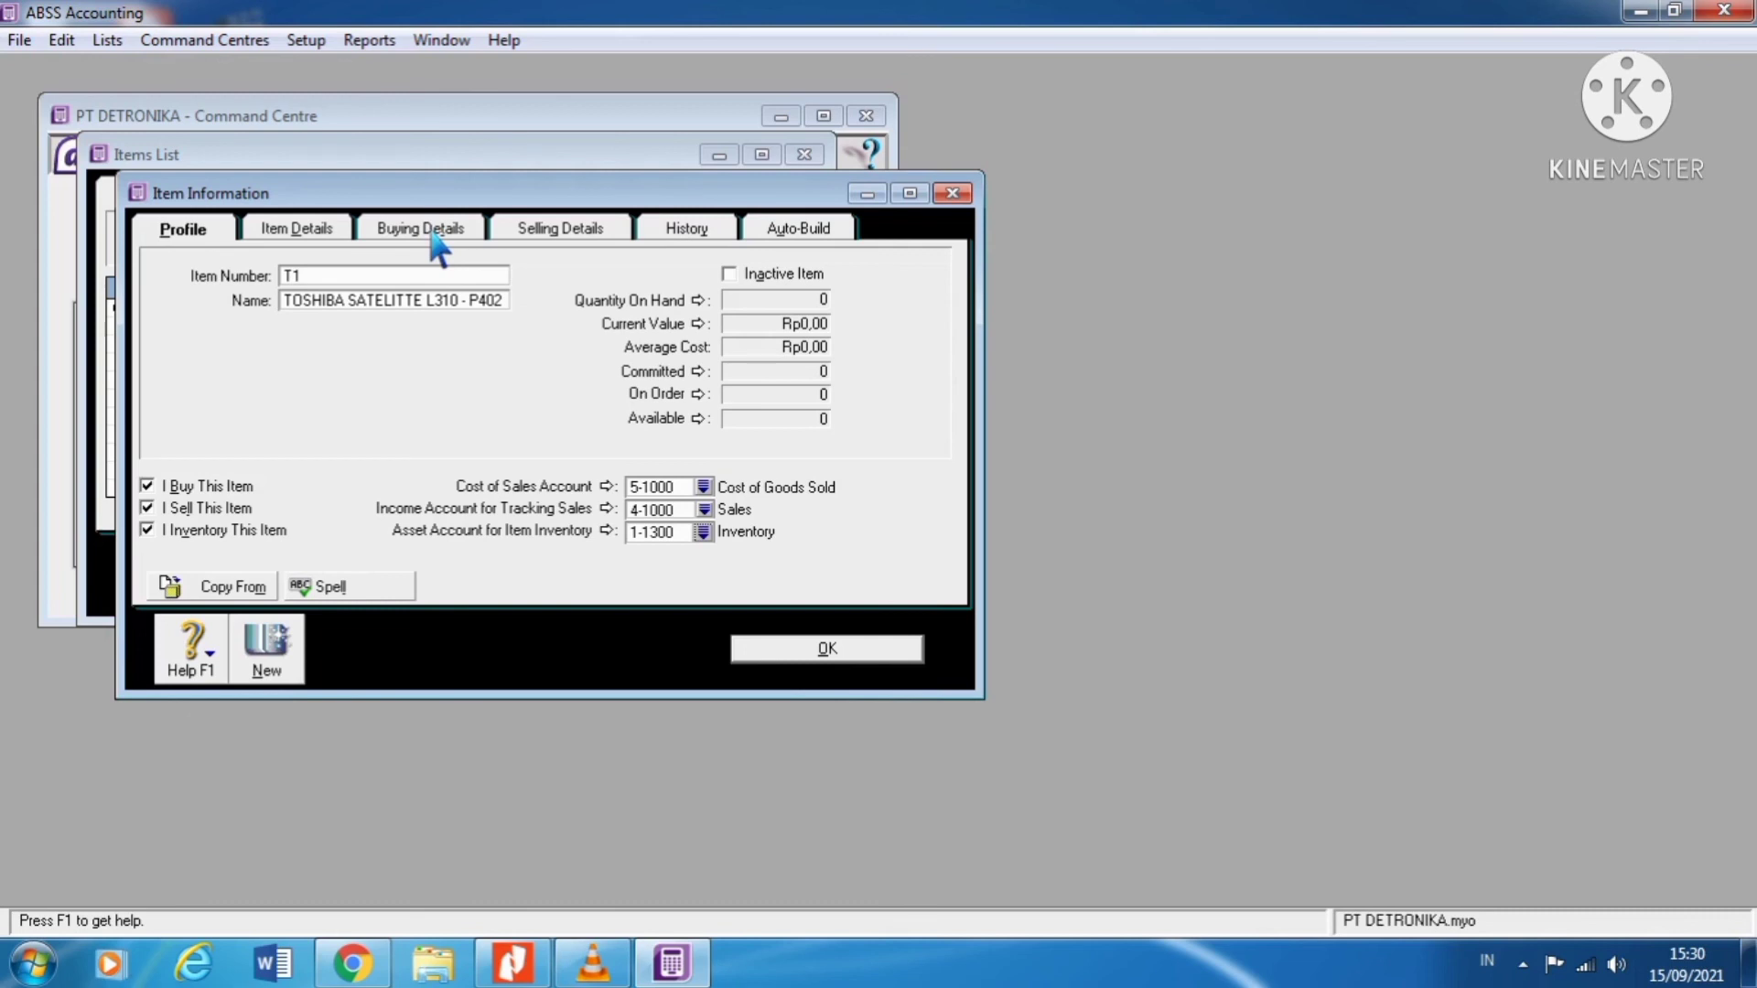
Step: Set item T1's Tax Code When Bought to VAT Value Added Tax
{"action": "left_click", "coordinate": [437, 247]}
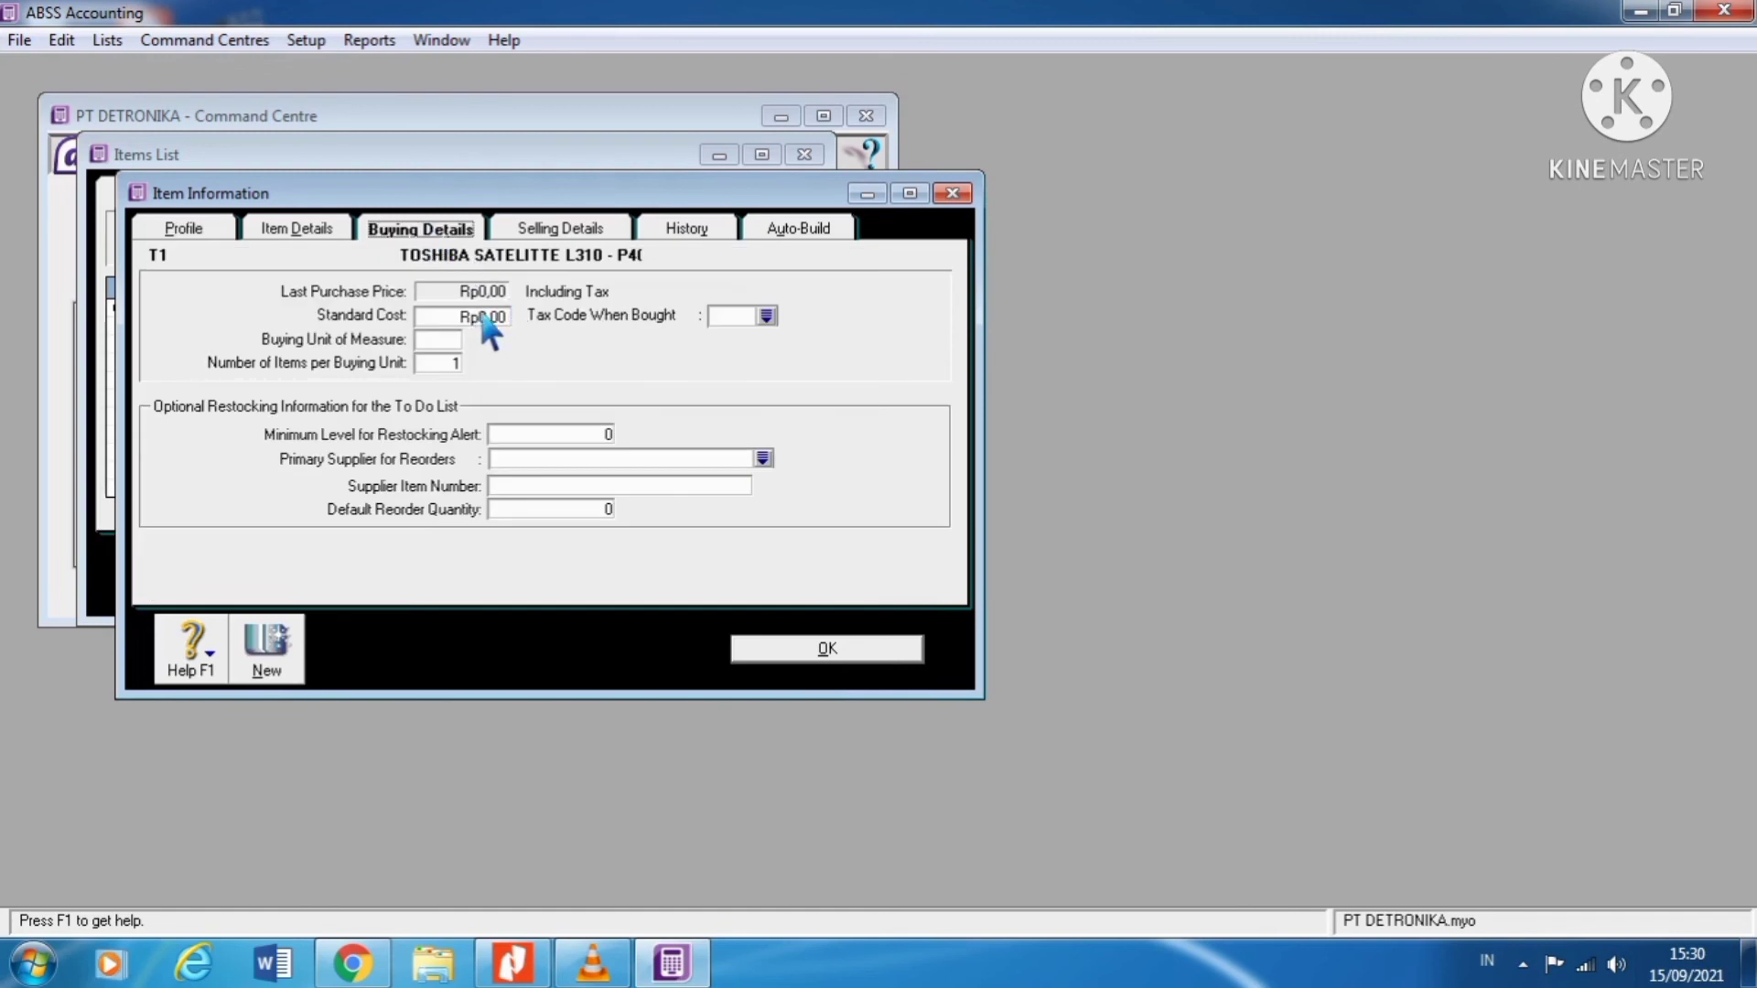
{"action": "left_click", "coordinate": [766, 316]}
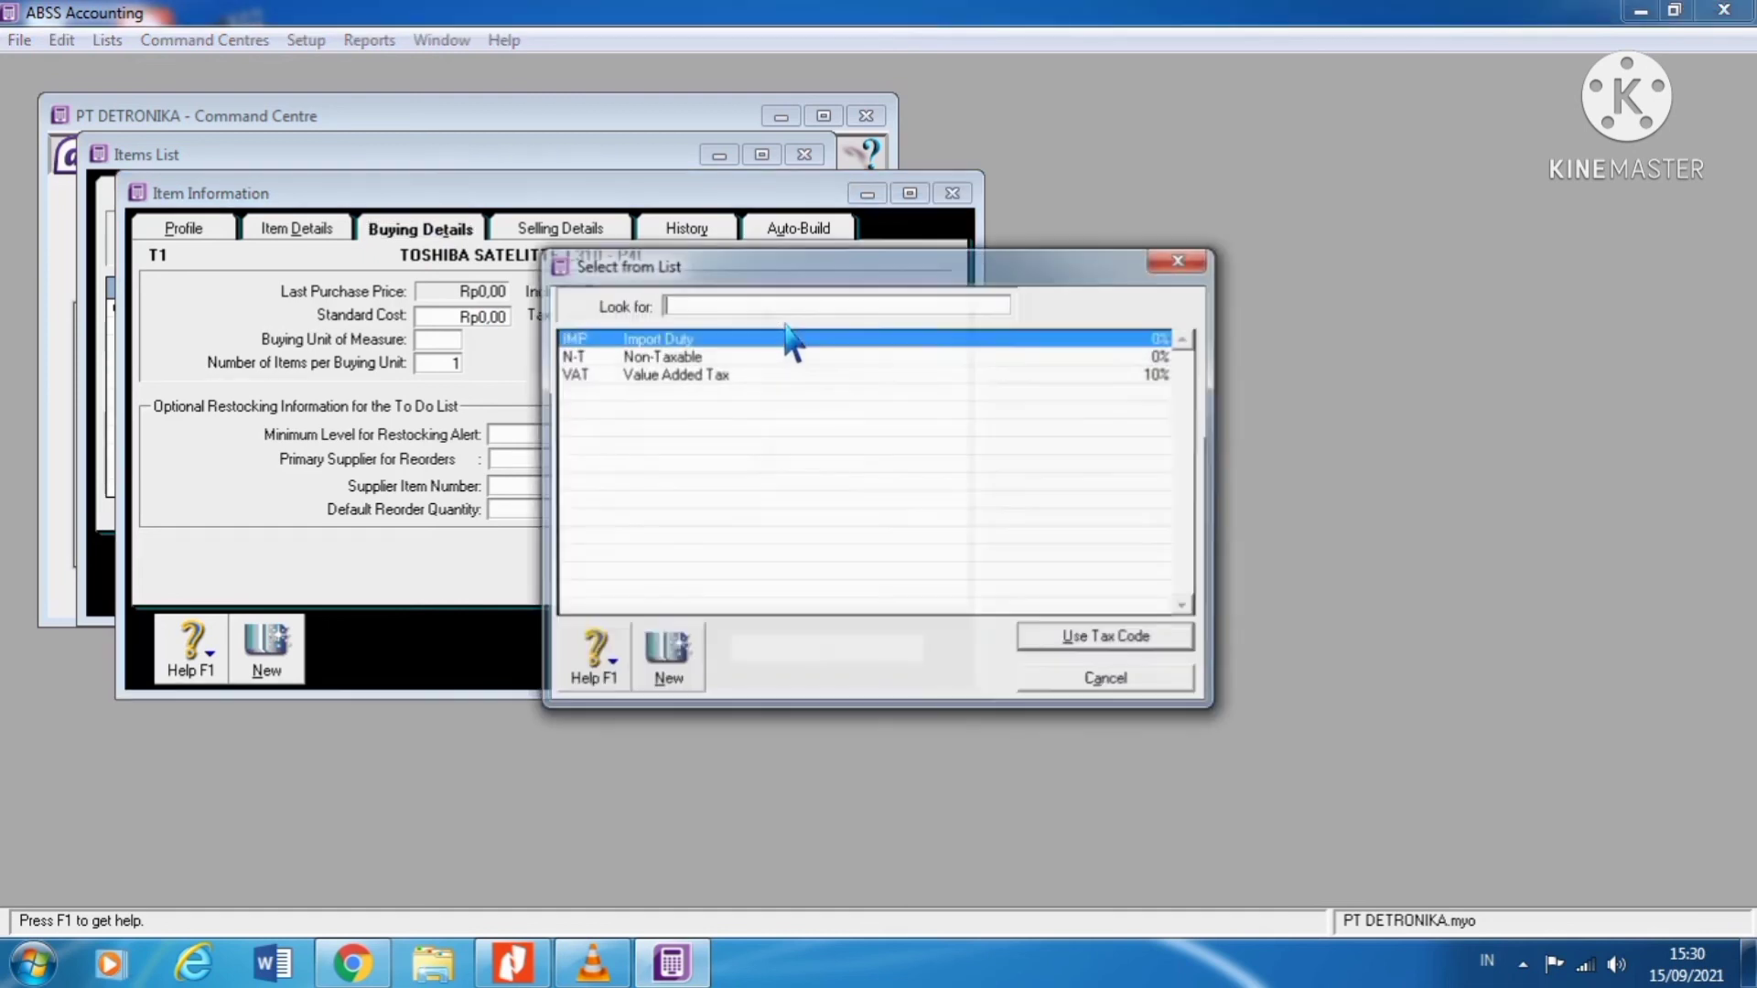
{"action": "left_click", "coordinate": [723, 375]}
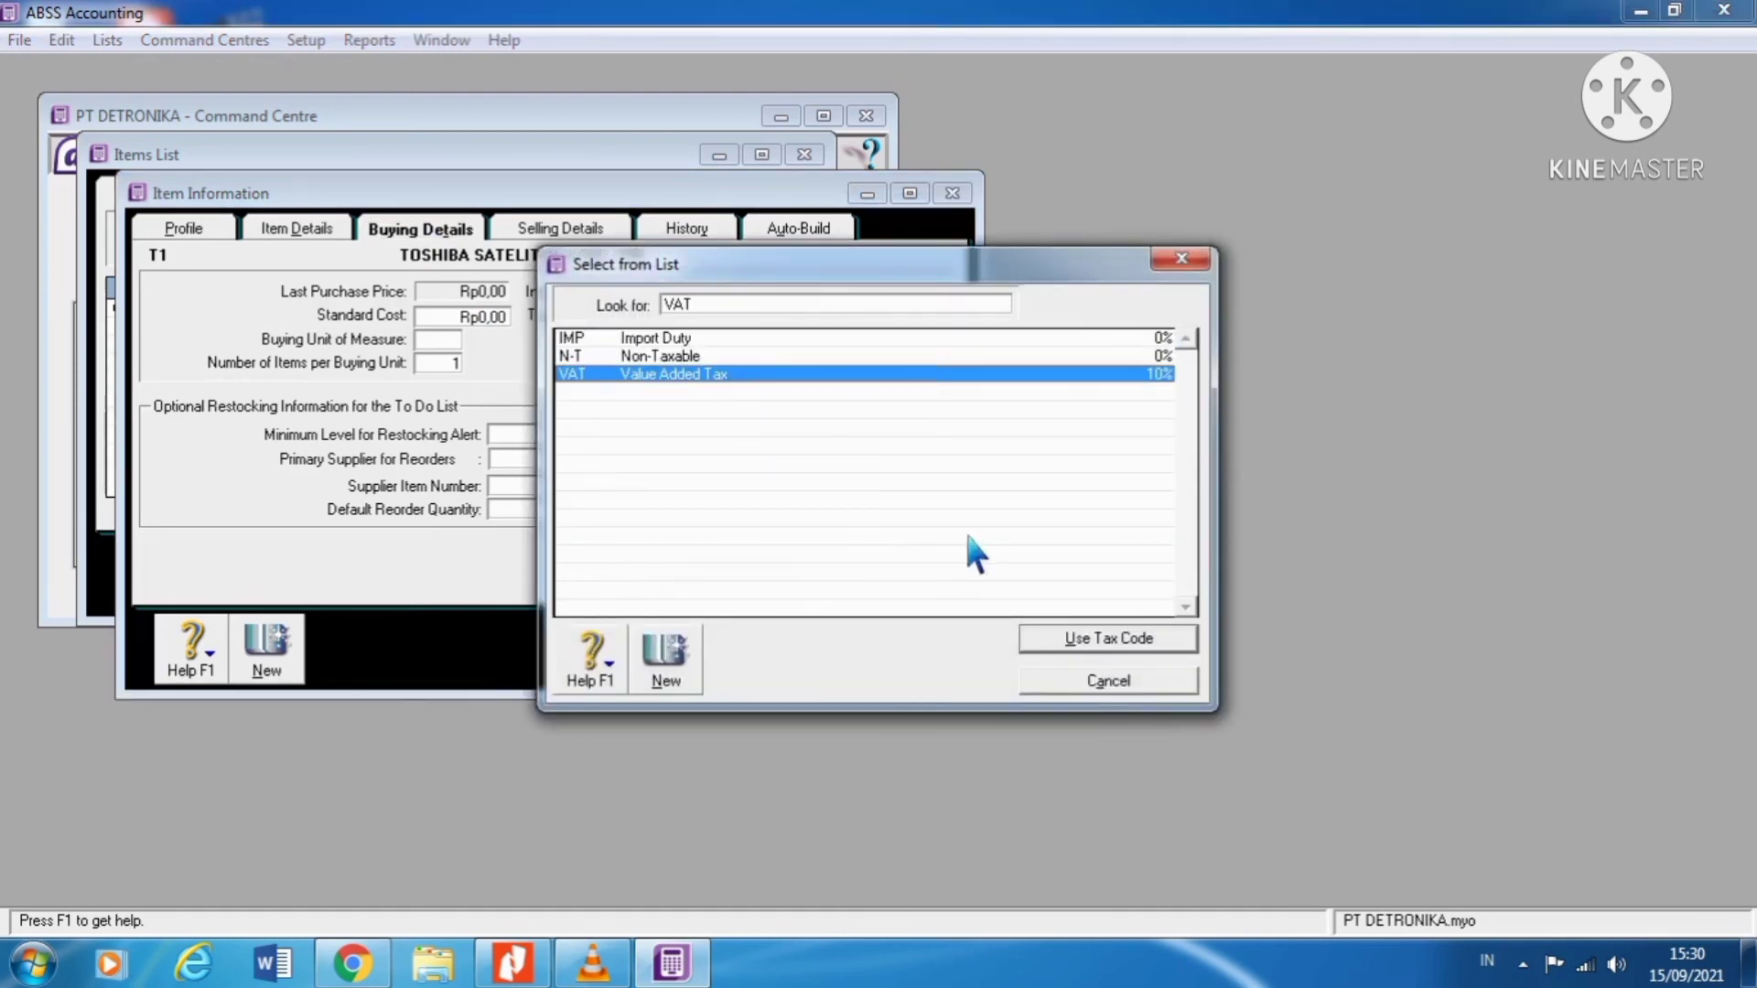
{"action": "left_click", "coordinate": [1125, 645]}
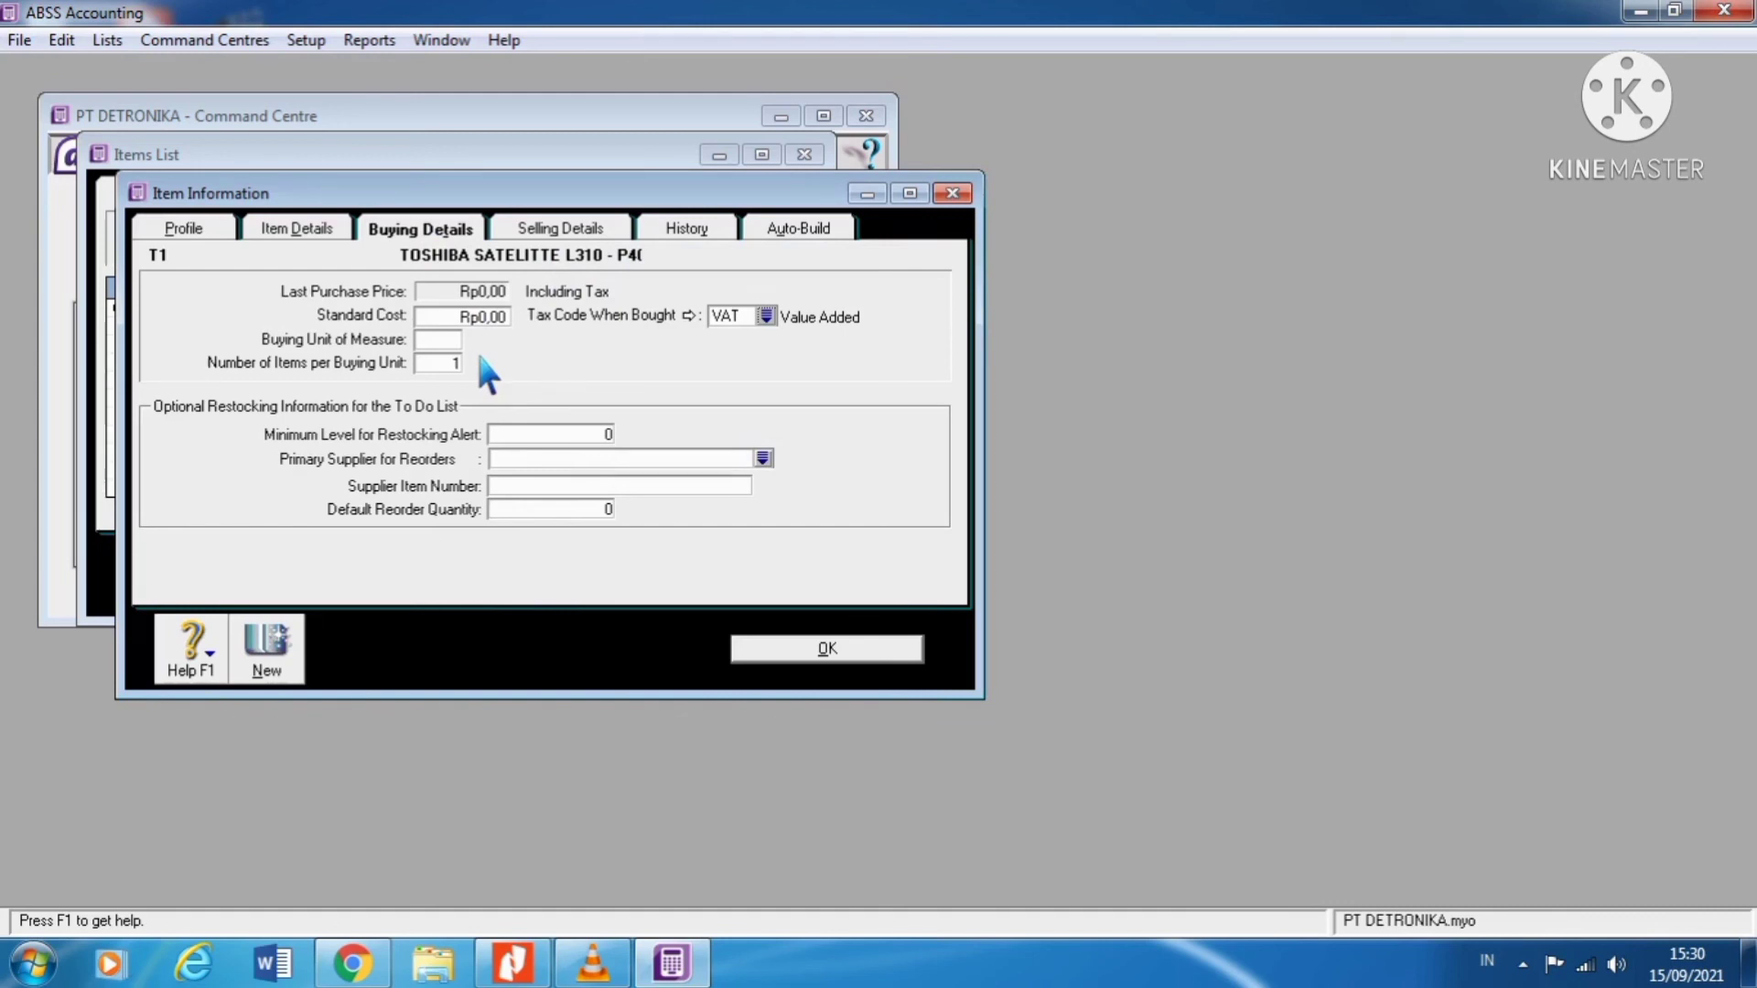
Step: Set item T1's Buying Unit of Measure to UNIT
{"action": "left_click", "coordinate": [434, 342]}
{"action": "type", "text": "uNIT"}
{"action": "key", "text": "BackSpace"}
{"action": "key", "text": "BackSpace"}
{"action": "key", "text": "BackSpace"}
{"action": "type", "text": "NIT"}
{"action": "key", "text": "BackSpace"}
{"action": "key", "text": "BackSpace"}
{"action": "key", "text": "BackSpace"}
{"action": "key", "text": "BackSpace"}
{"action": "type", "text": "UNIT"}
{"action": "type", "text": "UNIT"}
{"action": "left_click", "coordinate": [574, 245]}
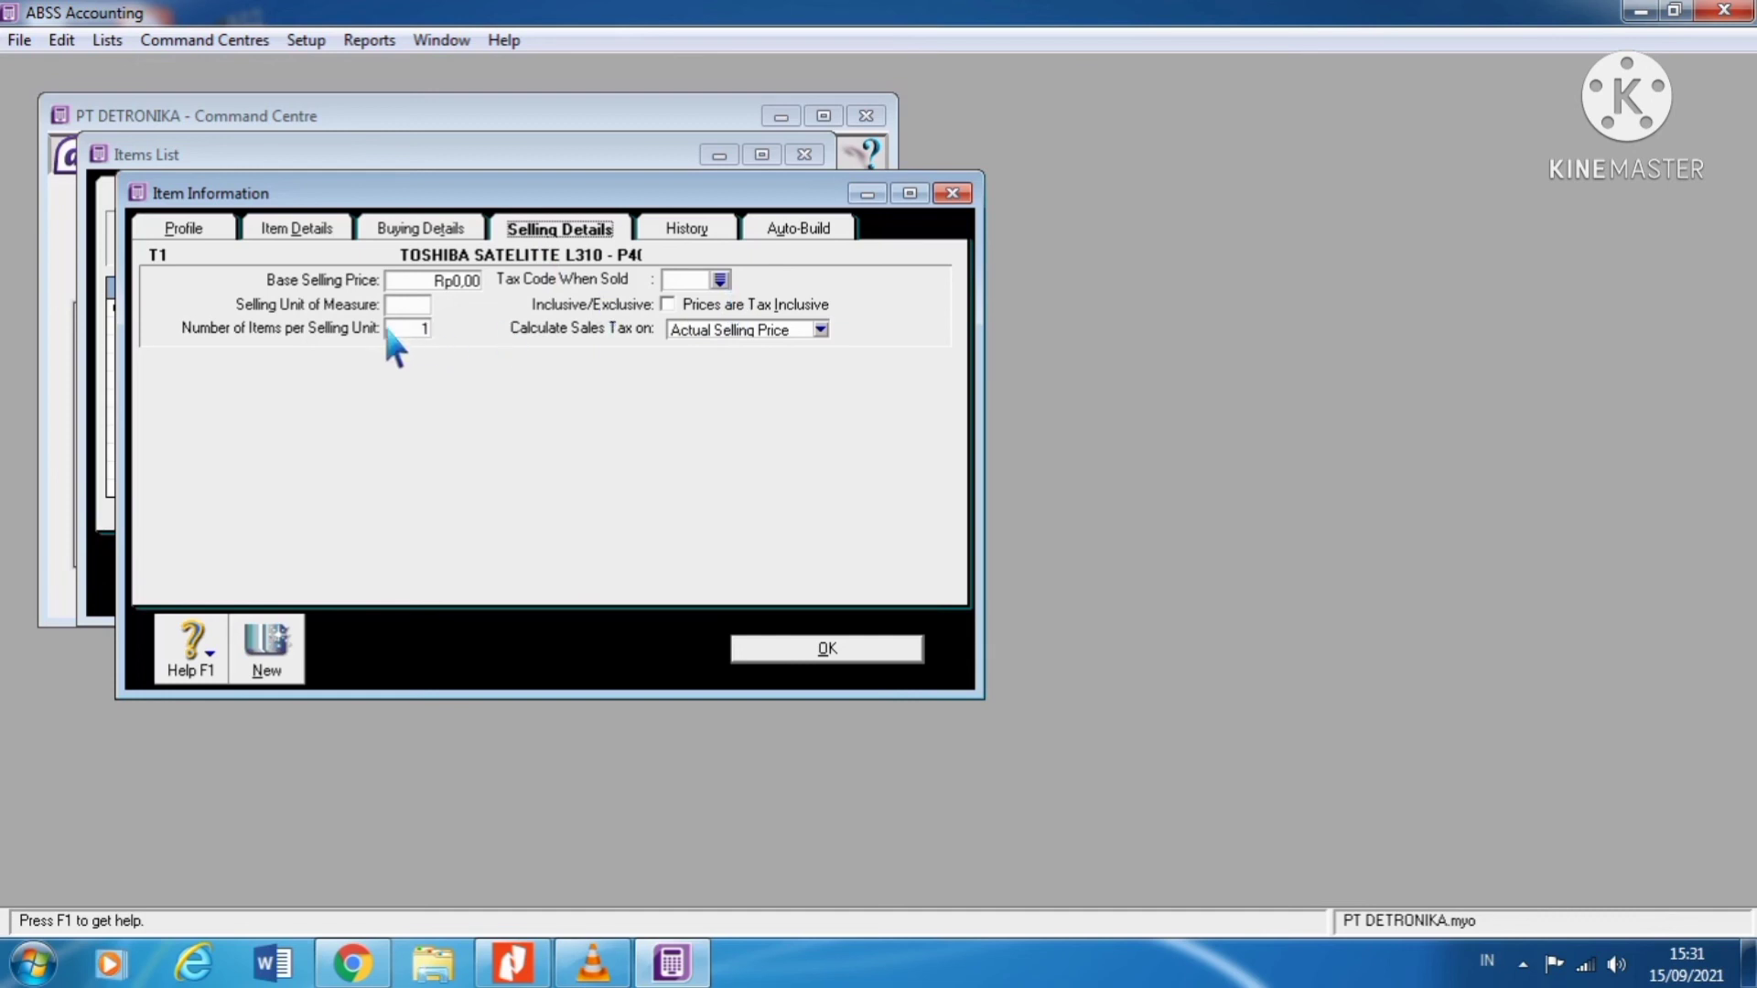
Step: Give item T1 selling unit UNIT and VAT as its tax code when sold, then save it
{"action": "left_click", "coordinate": [417, 305]}
{"action": "type", "text": "UNIT"}
{"action": "key", "text": "Tab"}
{"action": "left_click", "coordinate": [720, 279]}
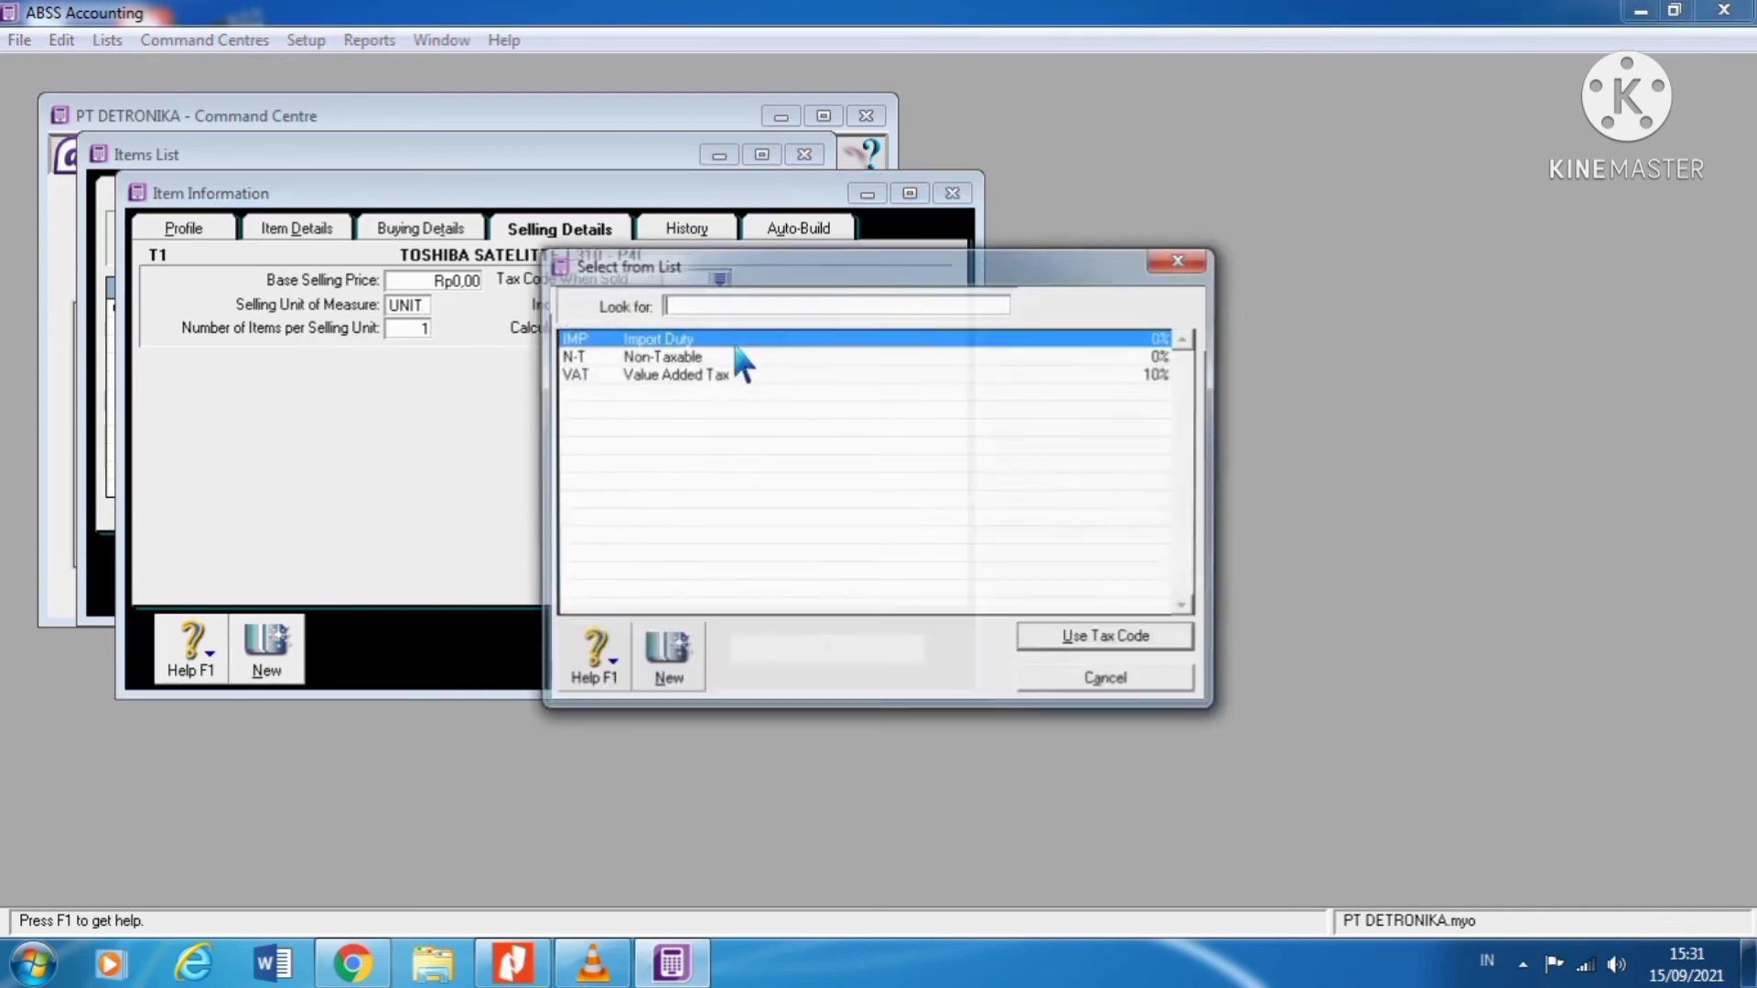
{"action": "type", "text": "VAT"}
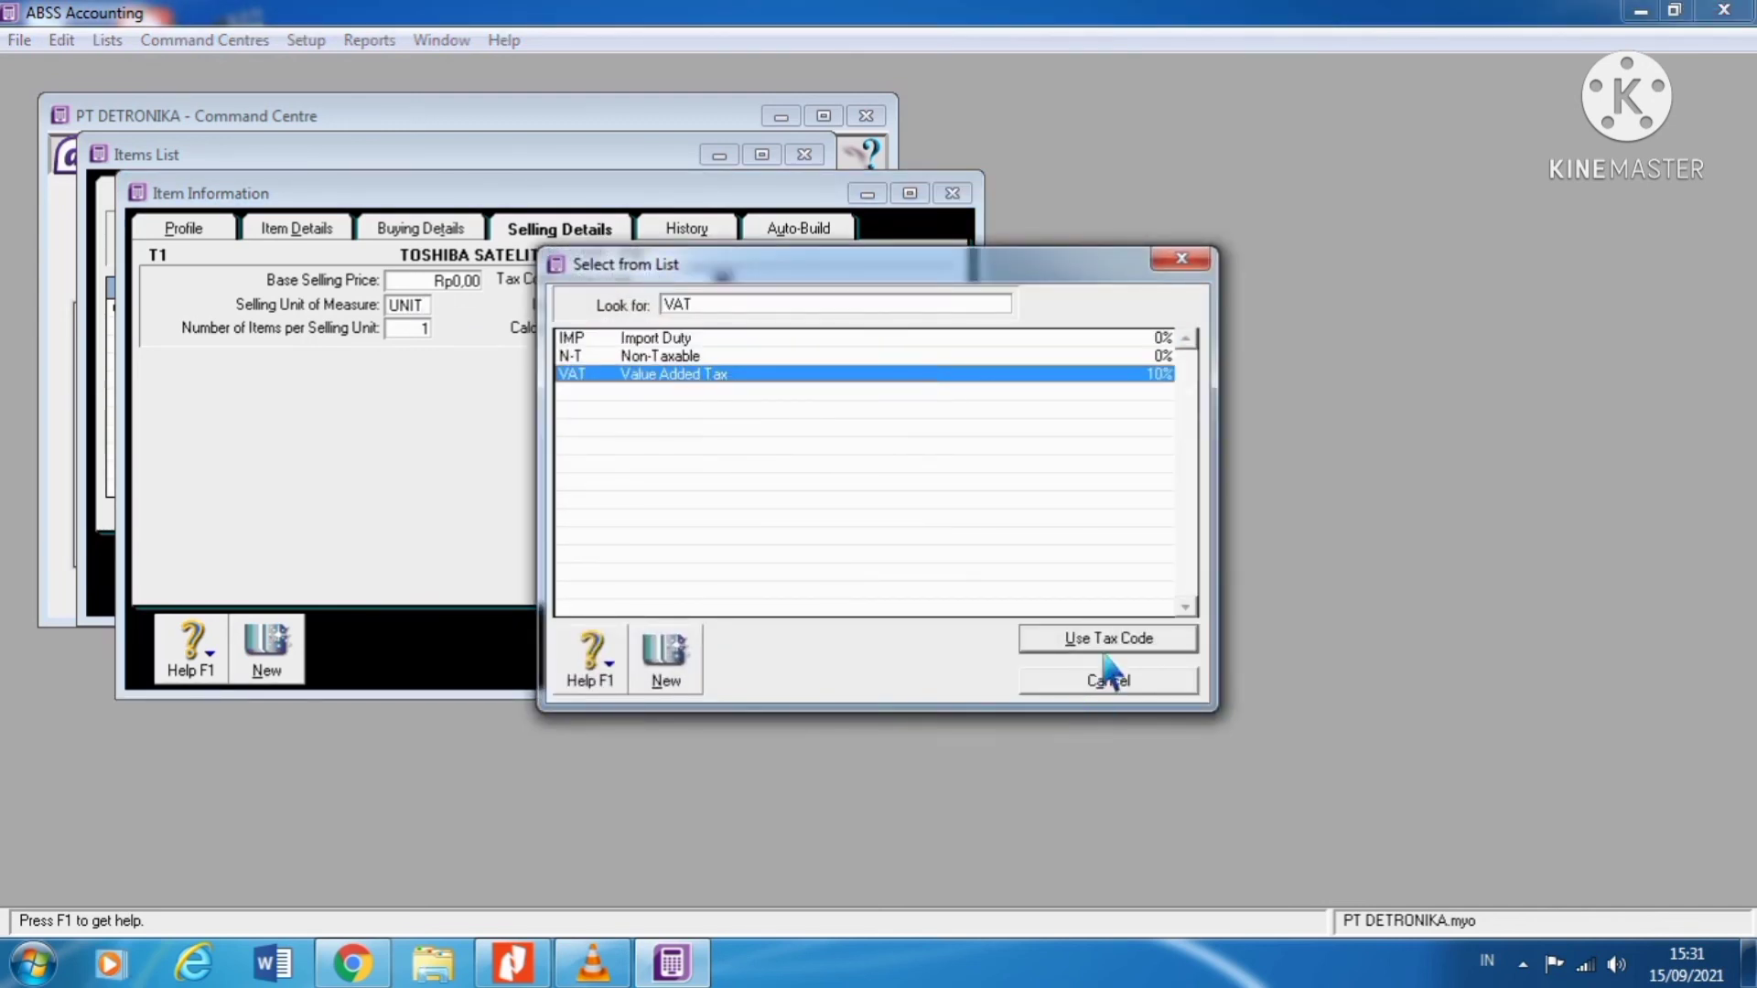
{"action": "left_click", "coordinate": [1105, 643]}
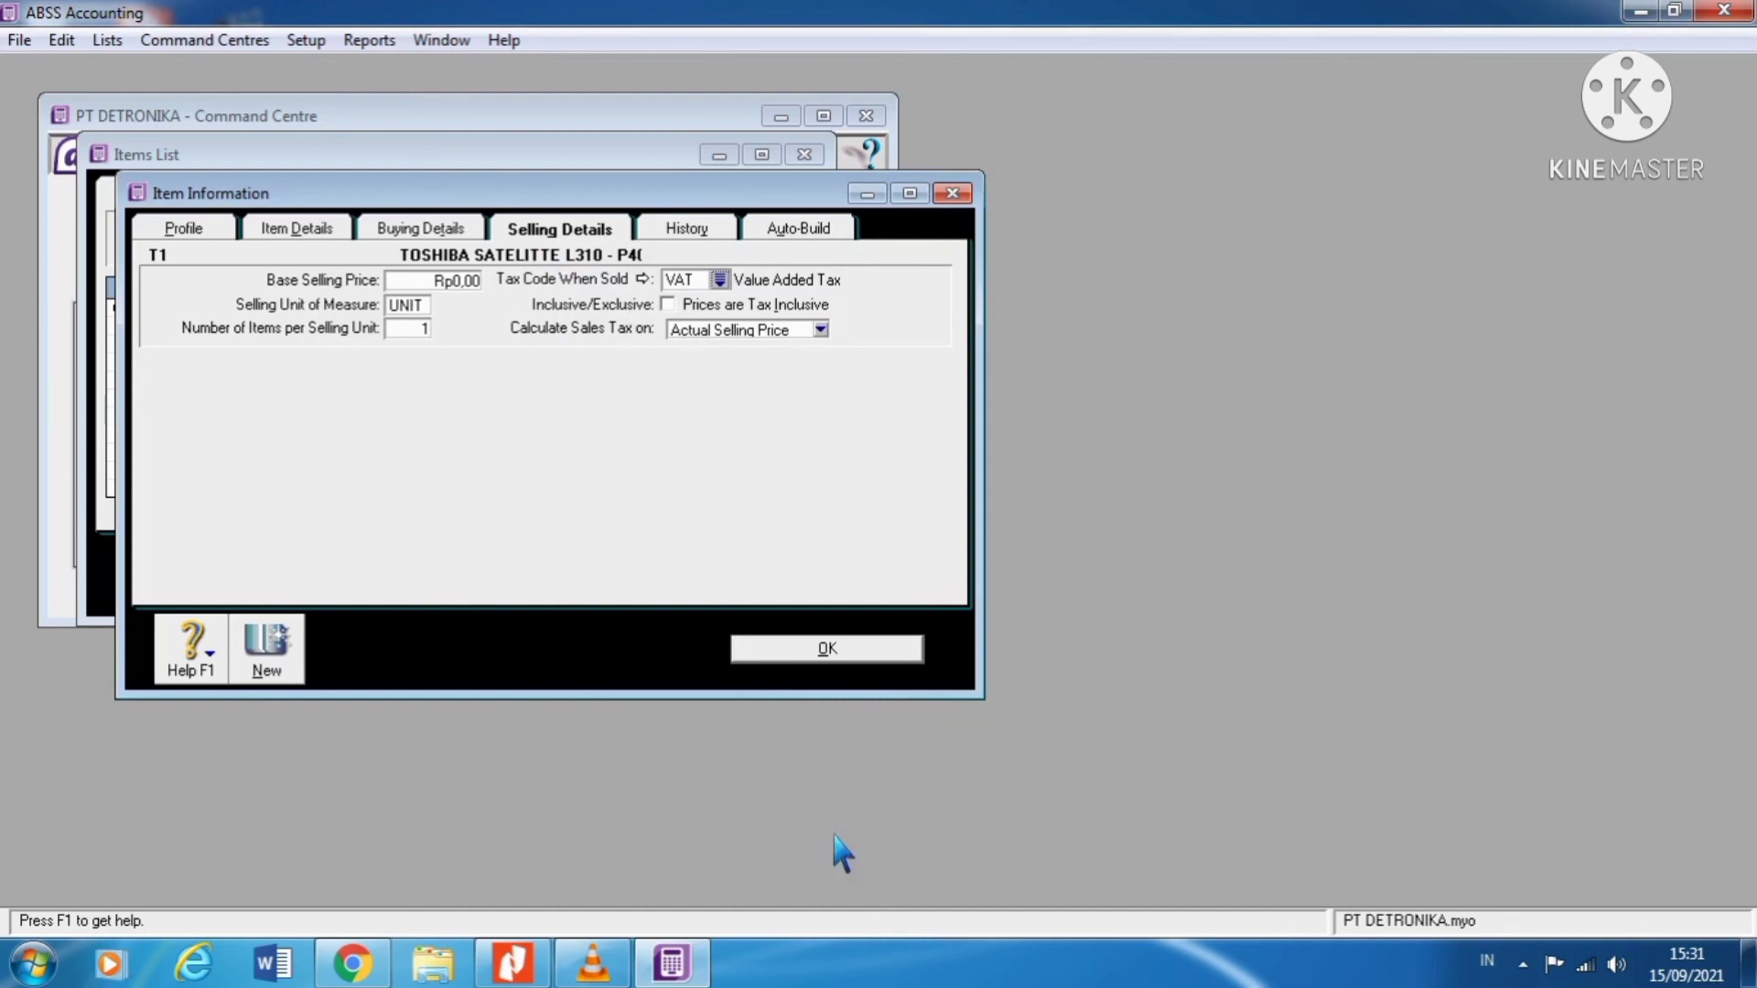
{"action": "left_click", "coordinate": [827, 649]}
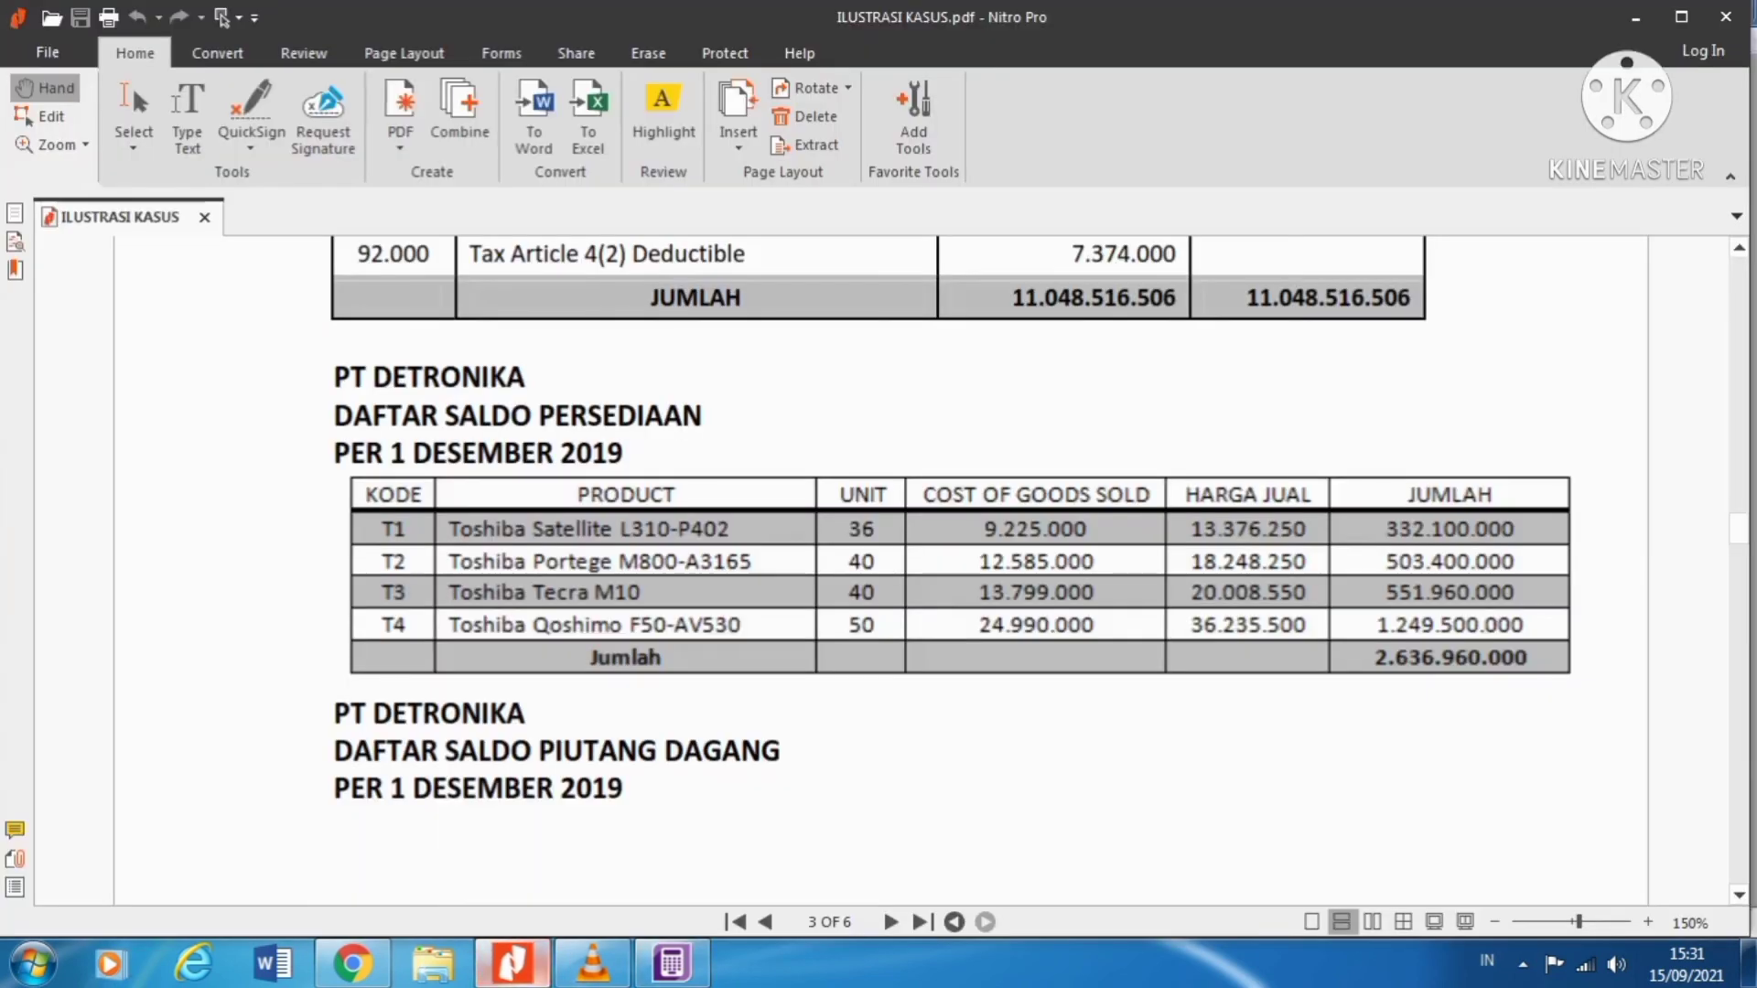
Step: Scroll ILUSTRASI KASUS.pdf from page 3 down to the DAFTAR SALDO UTANG DAGANG table on page 4
{"action": "scroll", "coordinate": [952, 567], "scroll_direction": "up", "scroll_amount": 6}
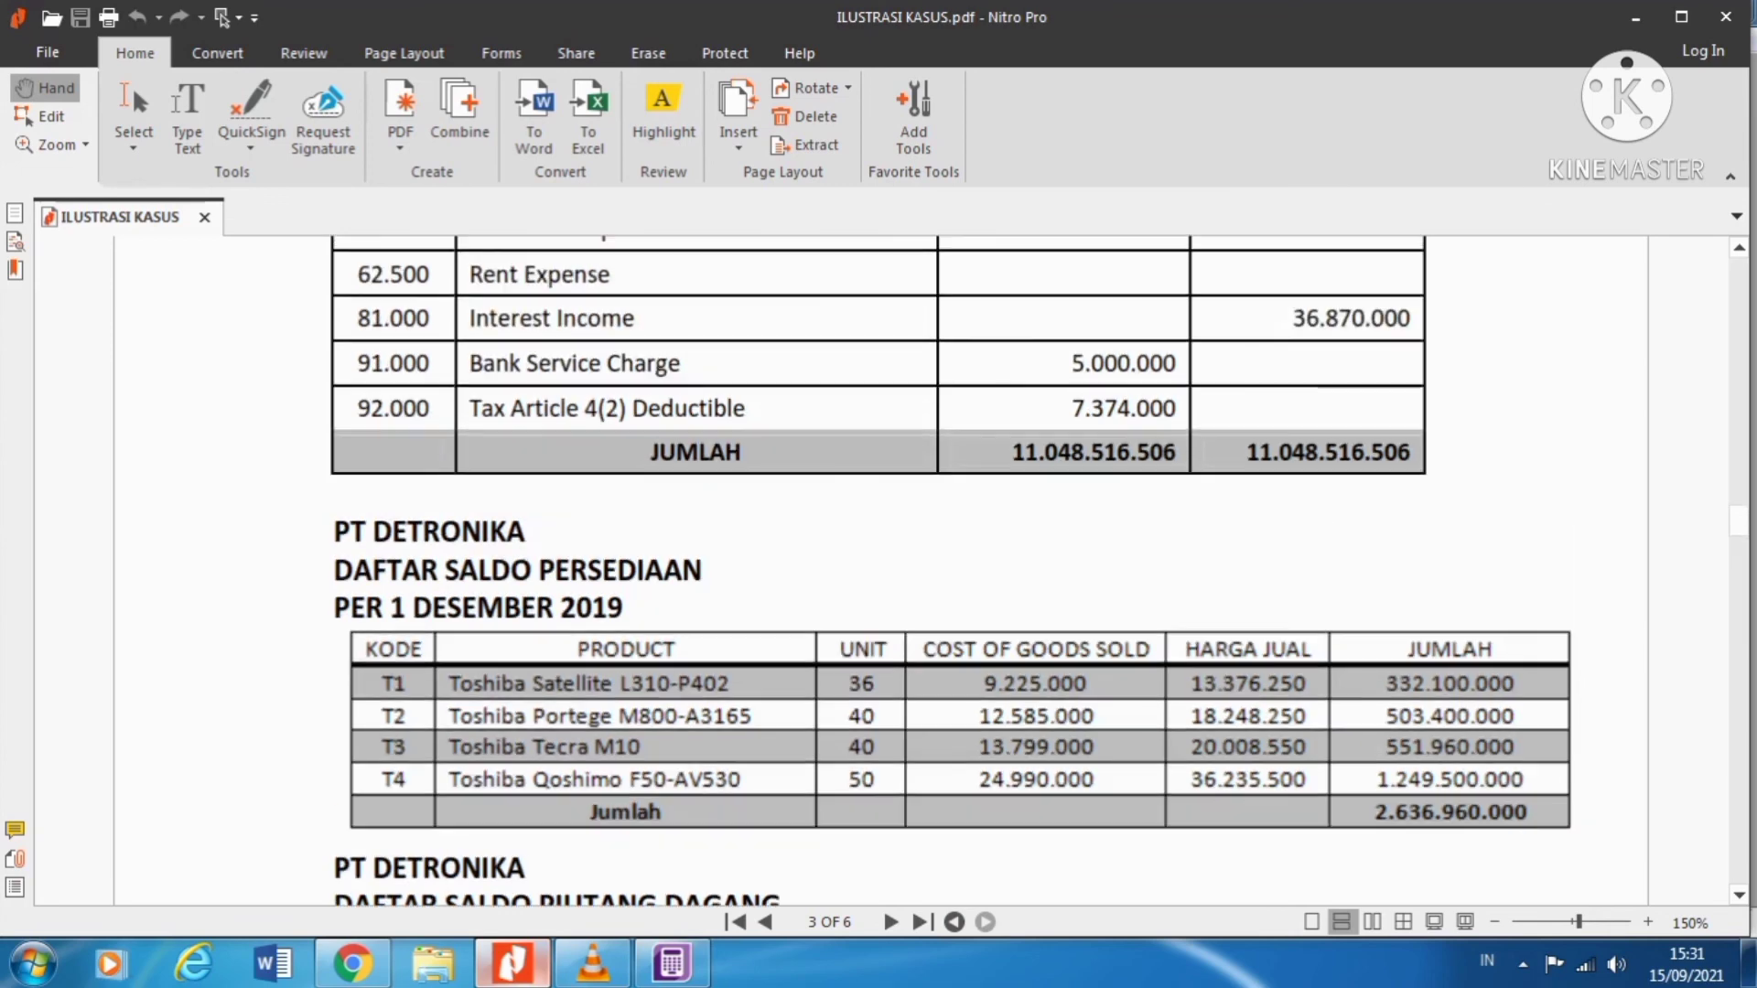
{"action": "scroll", "coordinate": [951, 567], "scroll_direction": "down", "scroll_amount": 8}
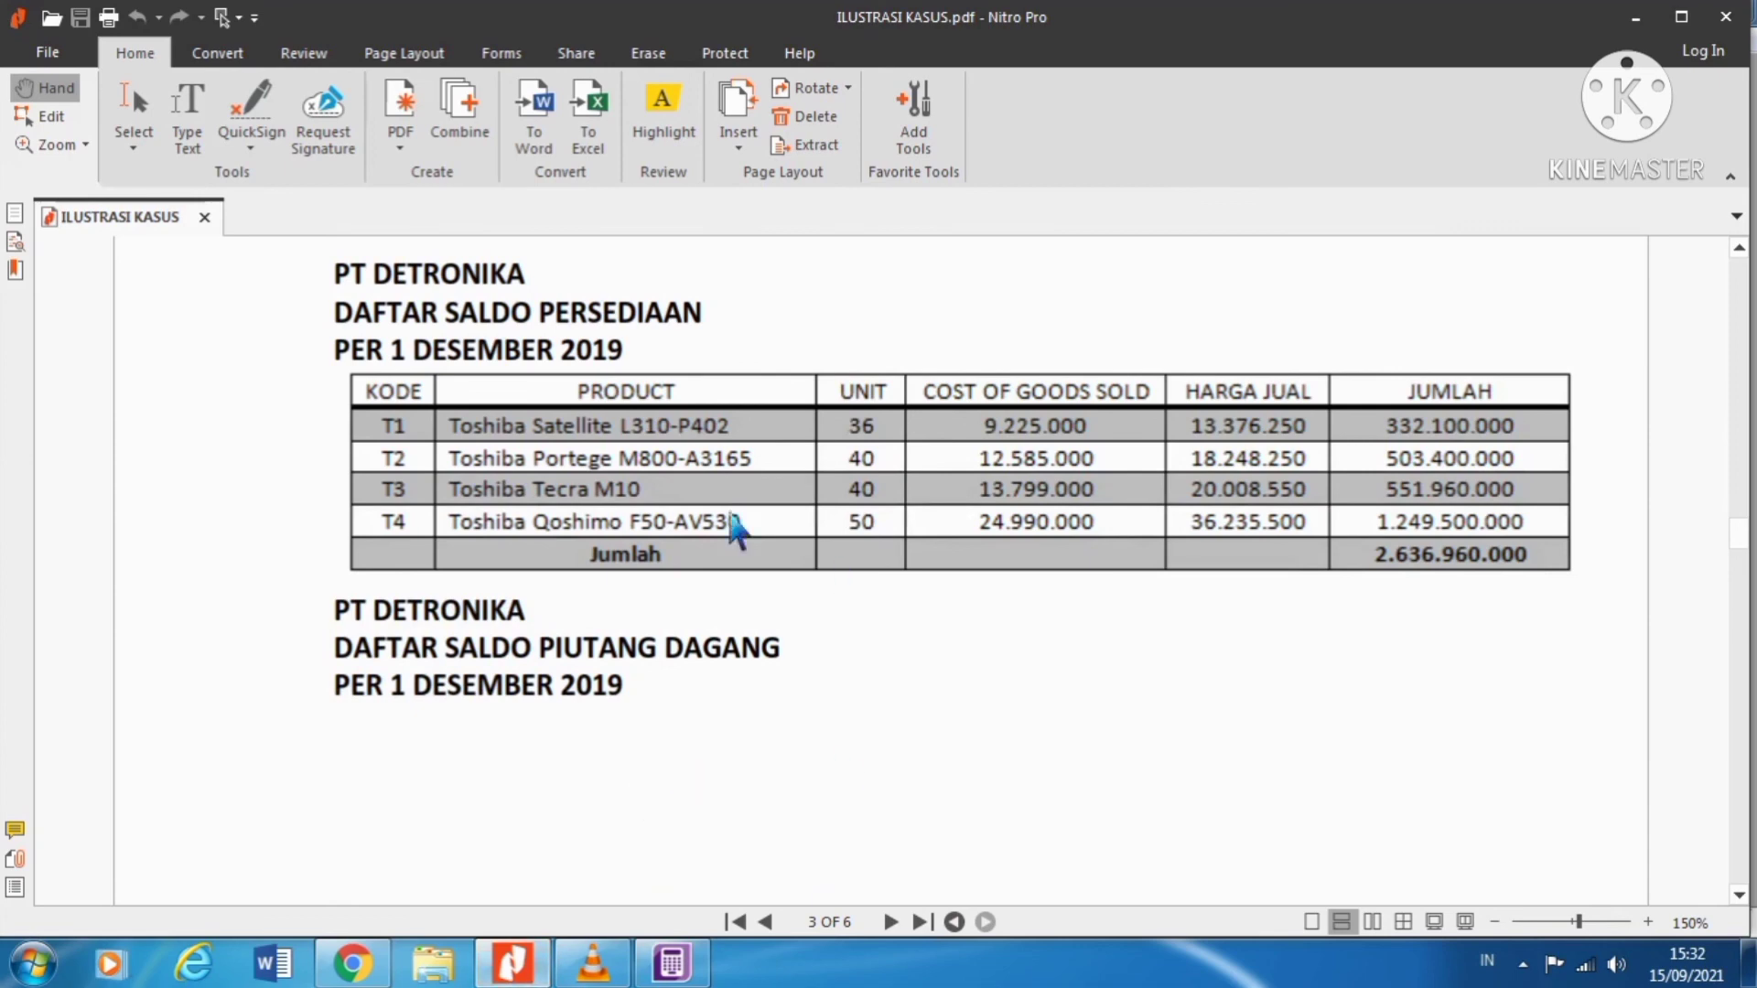
{"action": "scroll", "coordinate": [718, 611], "scroll_direction": "down", "scroll_amount": 15}
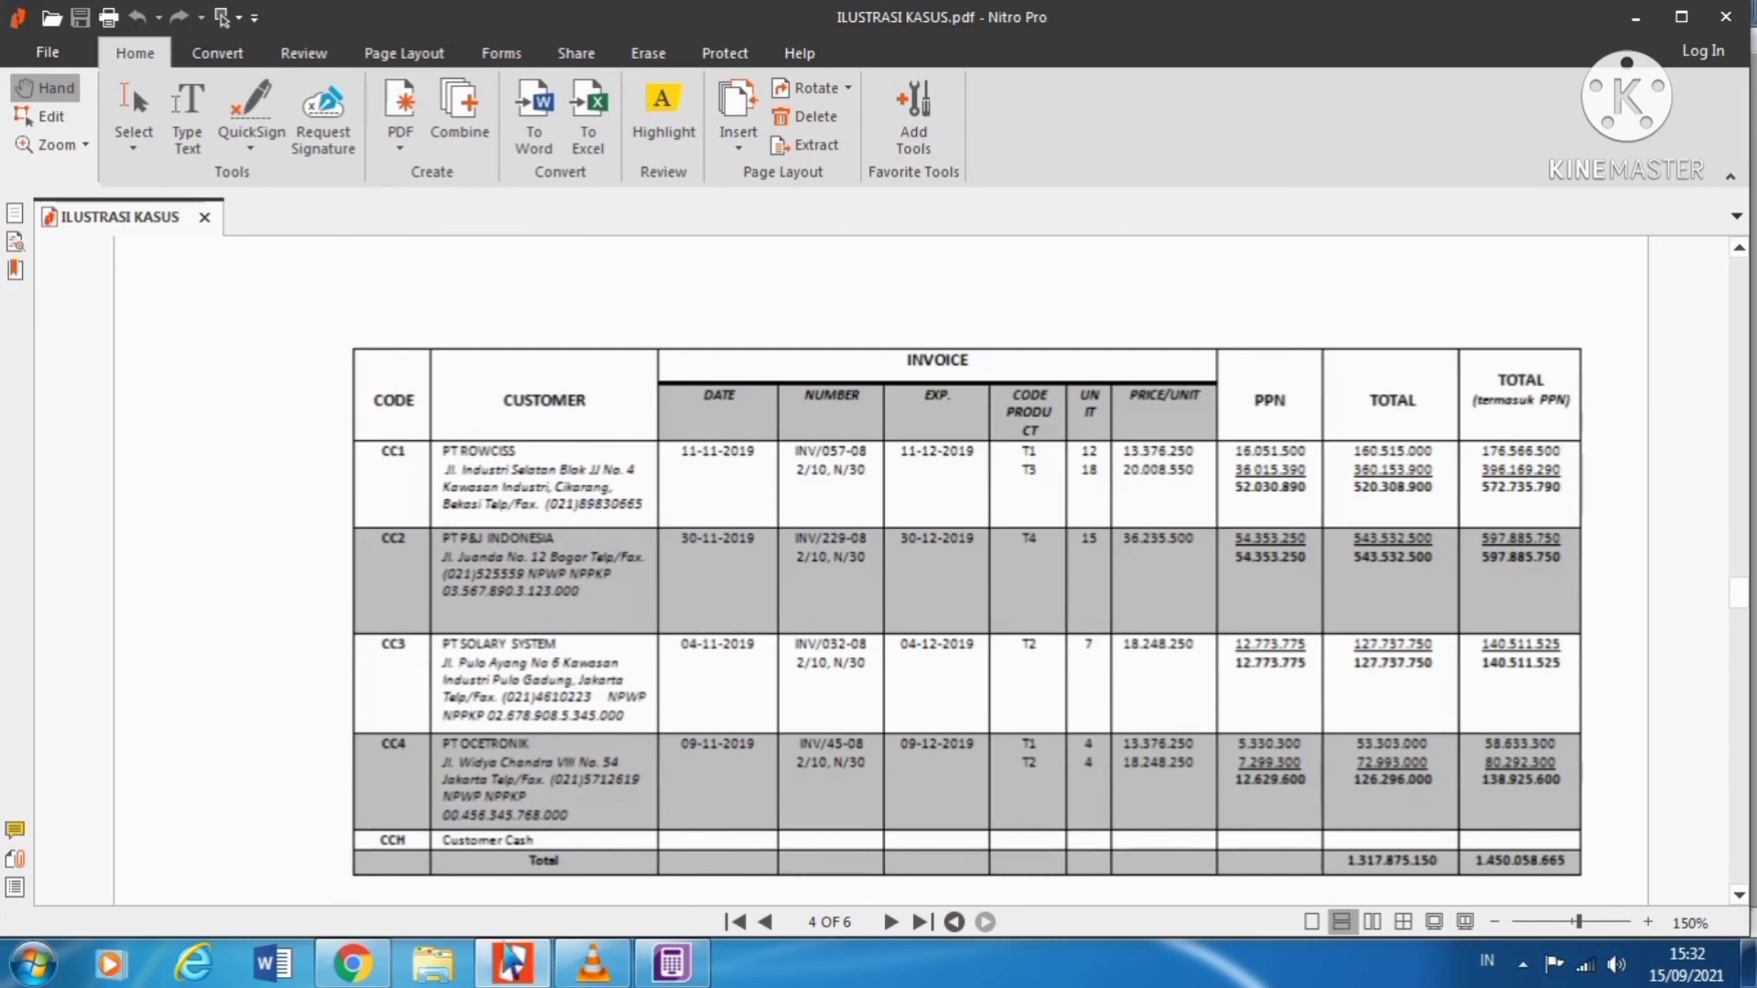
{"action": "scroll", "coordinate": [549, 807], "scroll_direction": "down", "scroll_amount": 8}
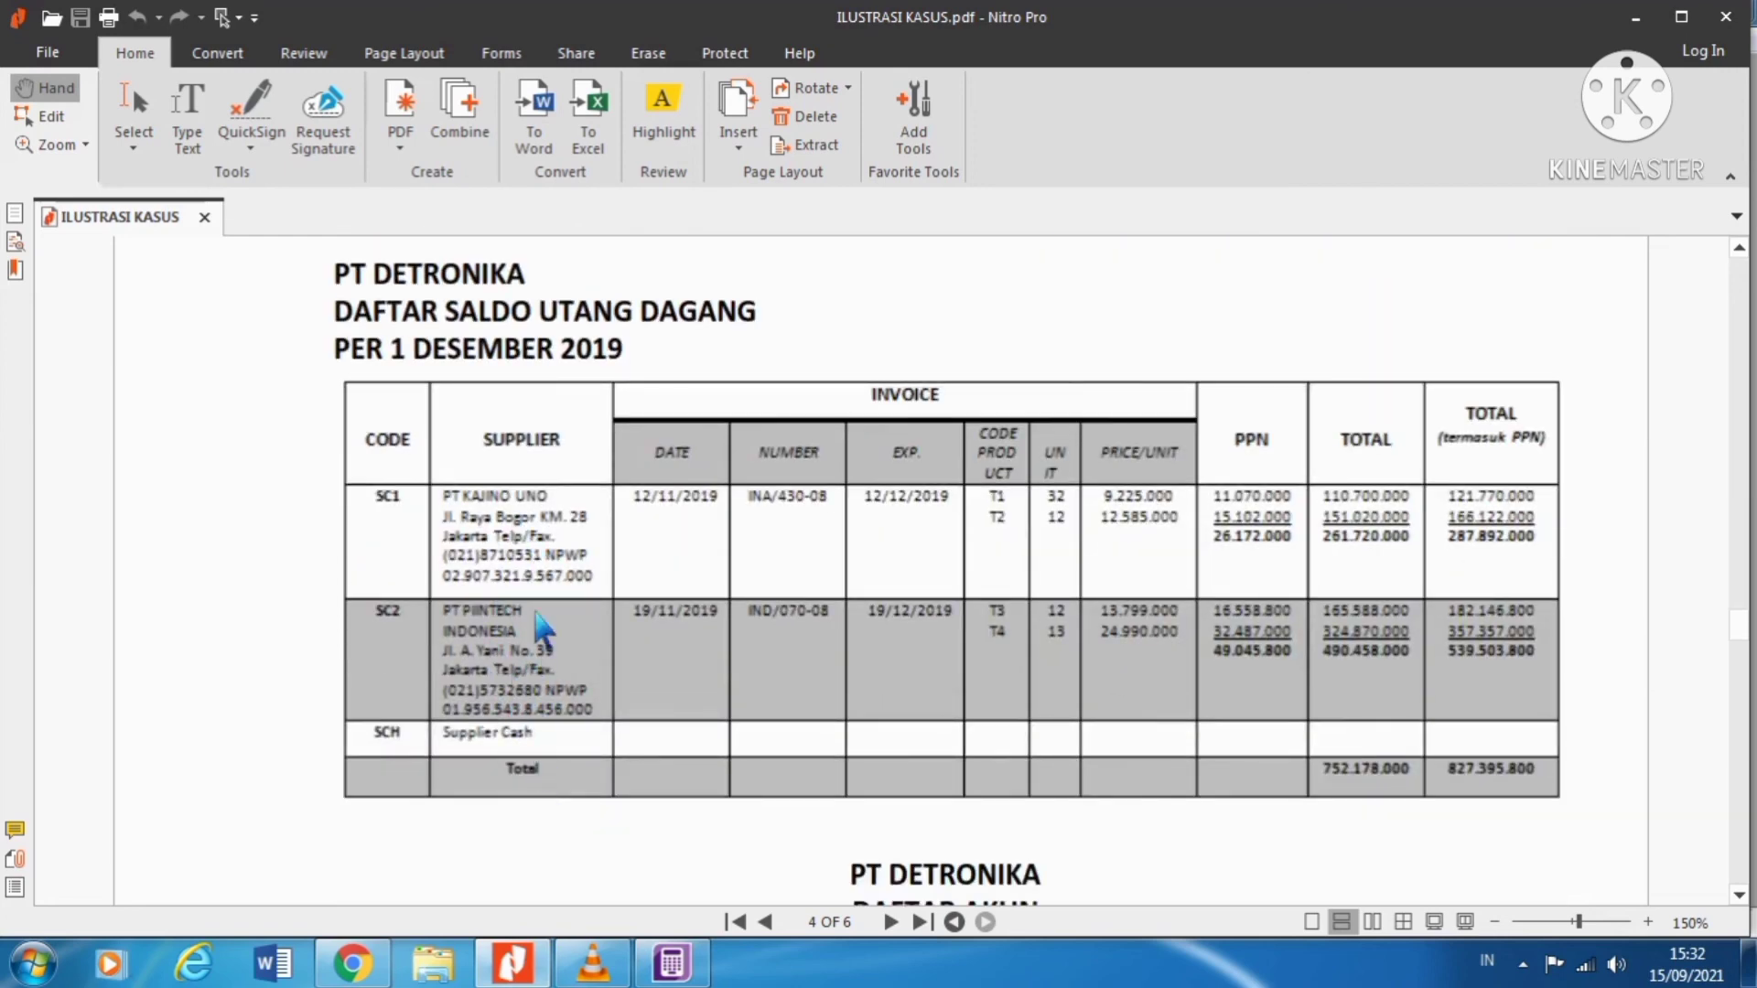
{"action": "scroll", "coordinate": [544, 631], "scroll_direction": "down", "scroll_amount": 1}
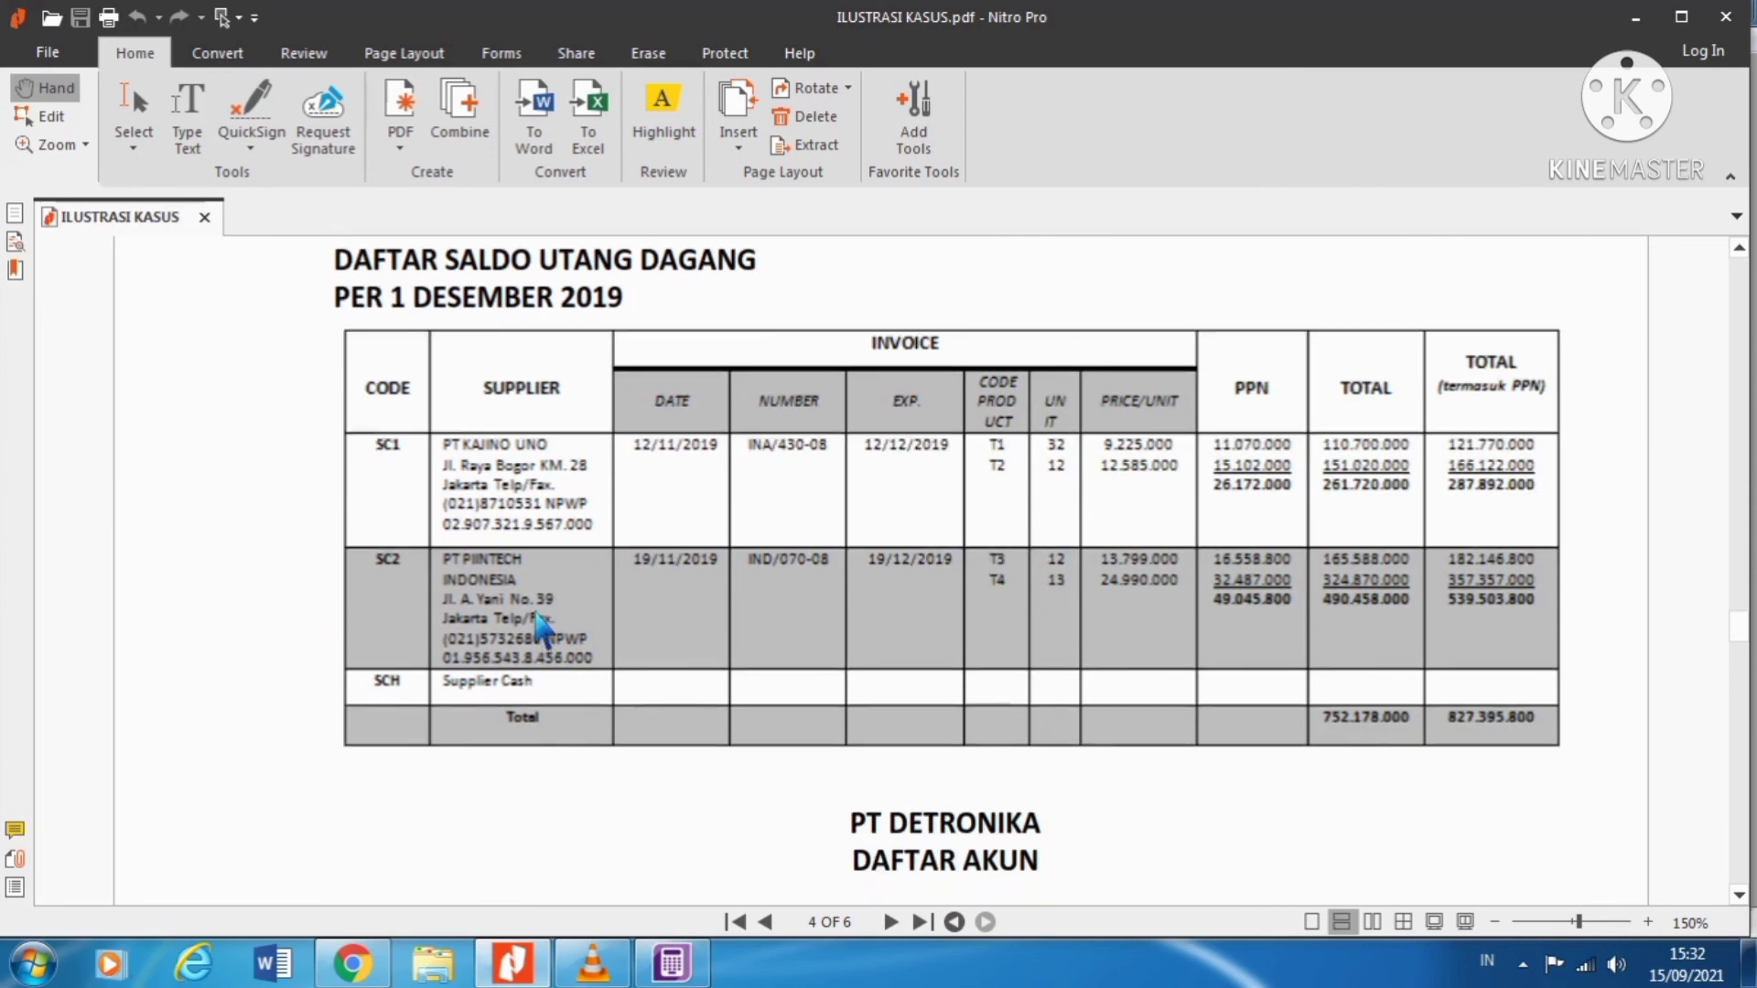